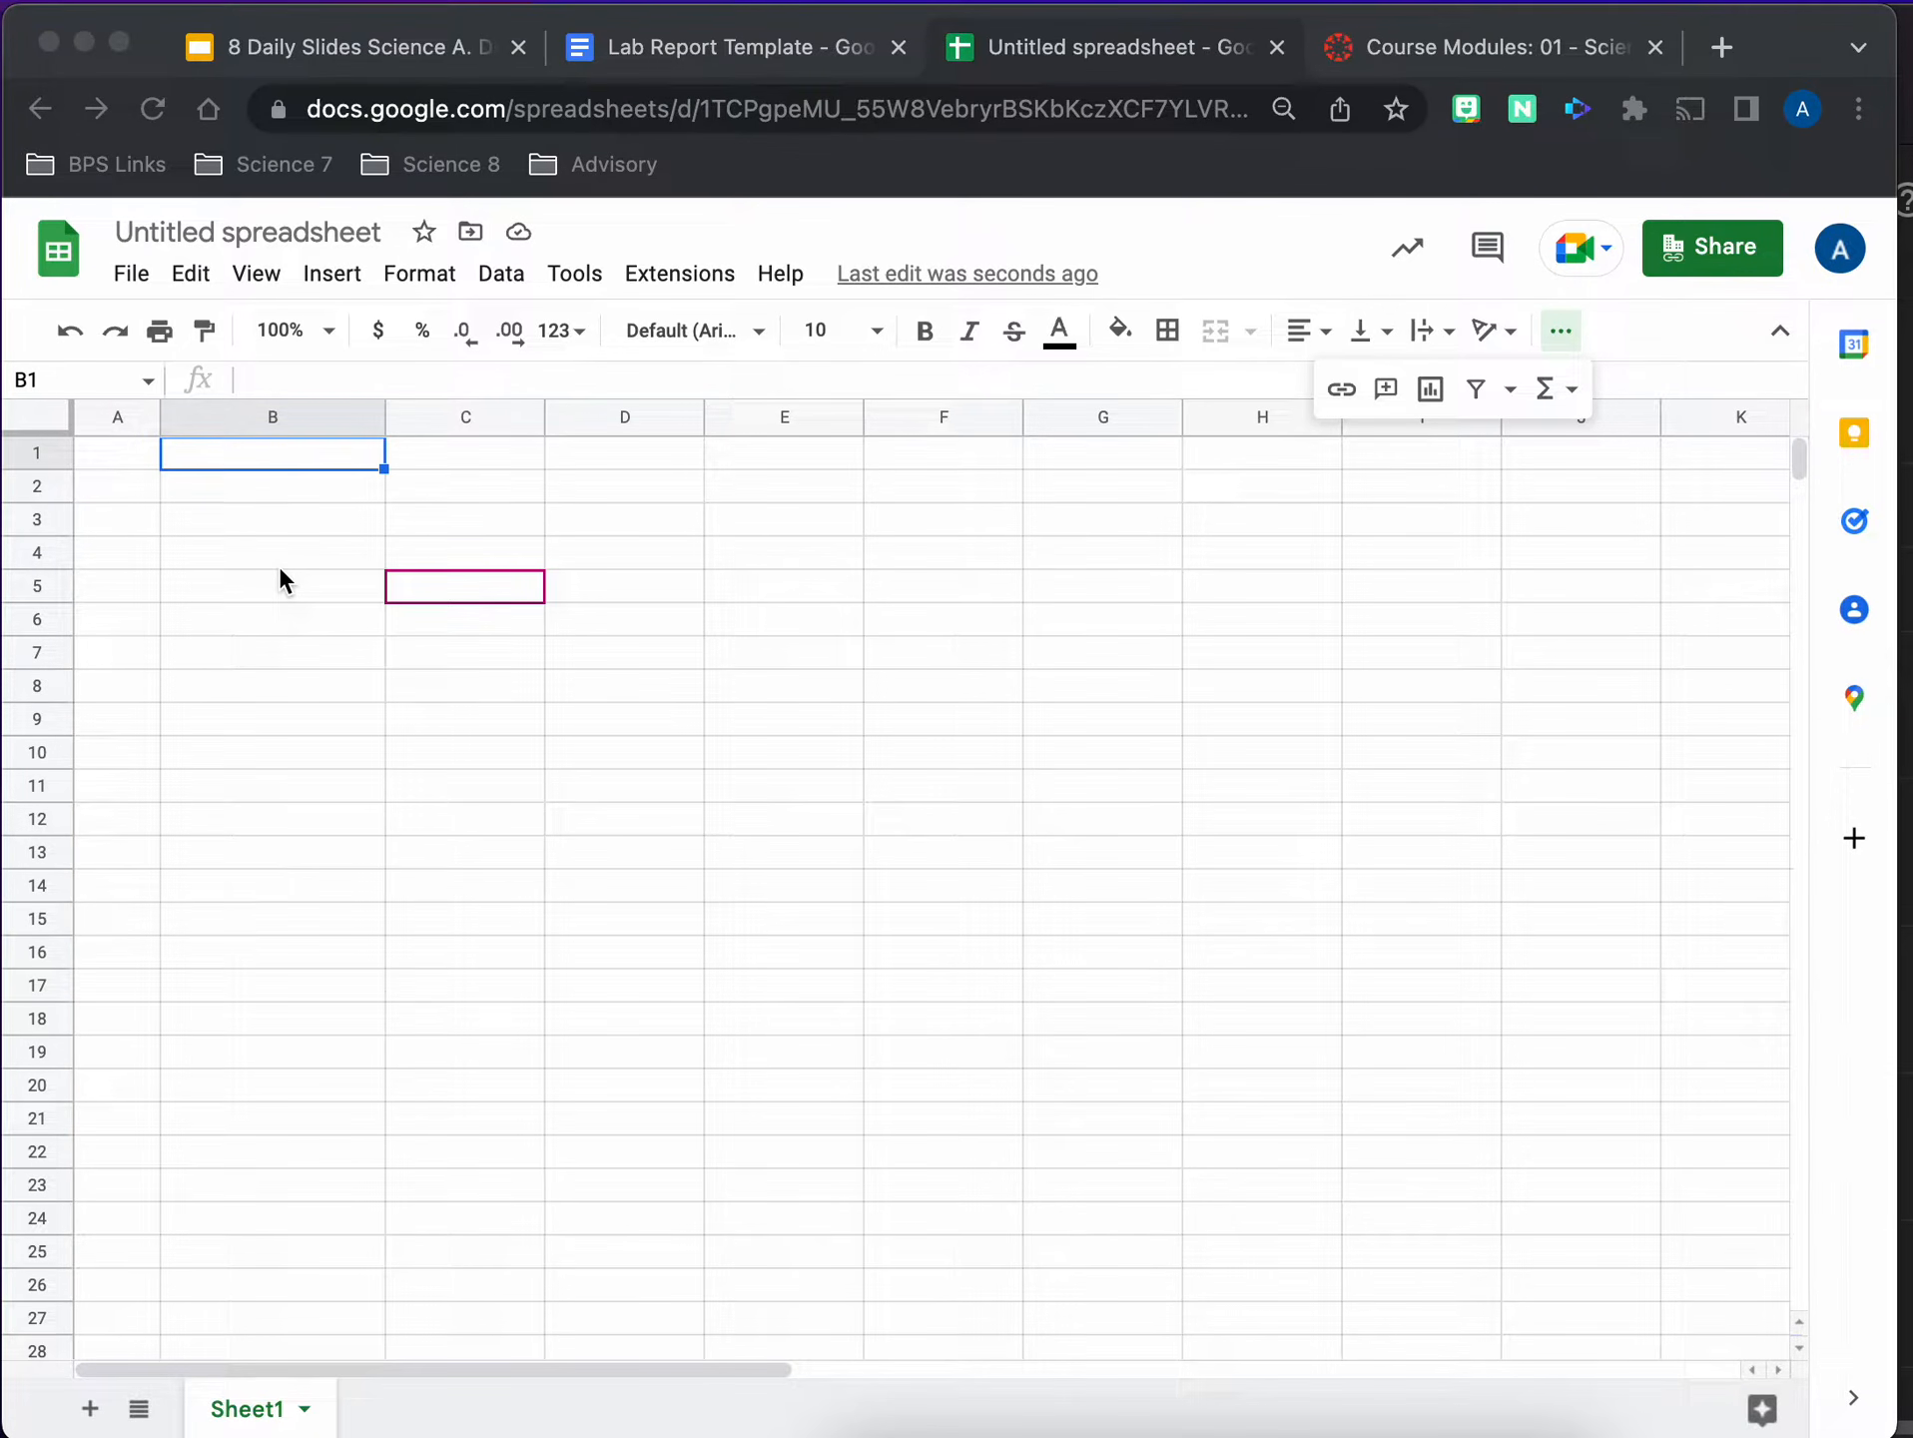
Rename the spreadsheet as "Melting Point and Boiling Point Data Table"
click(260, 236)
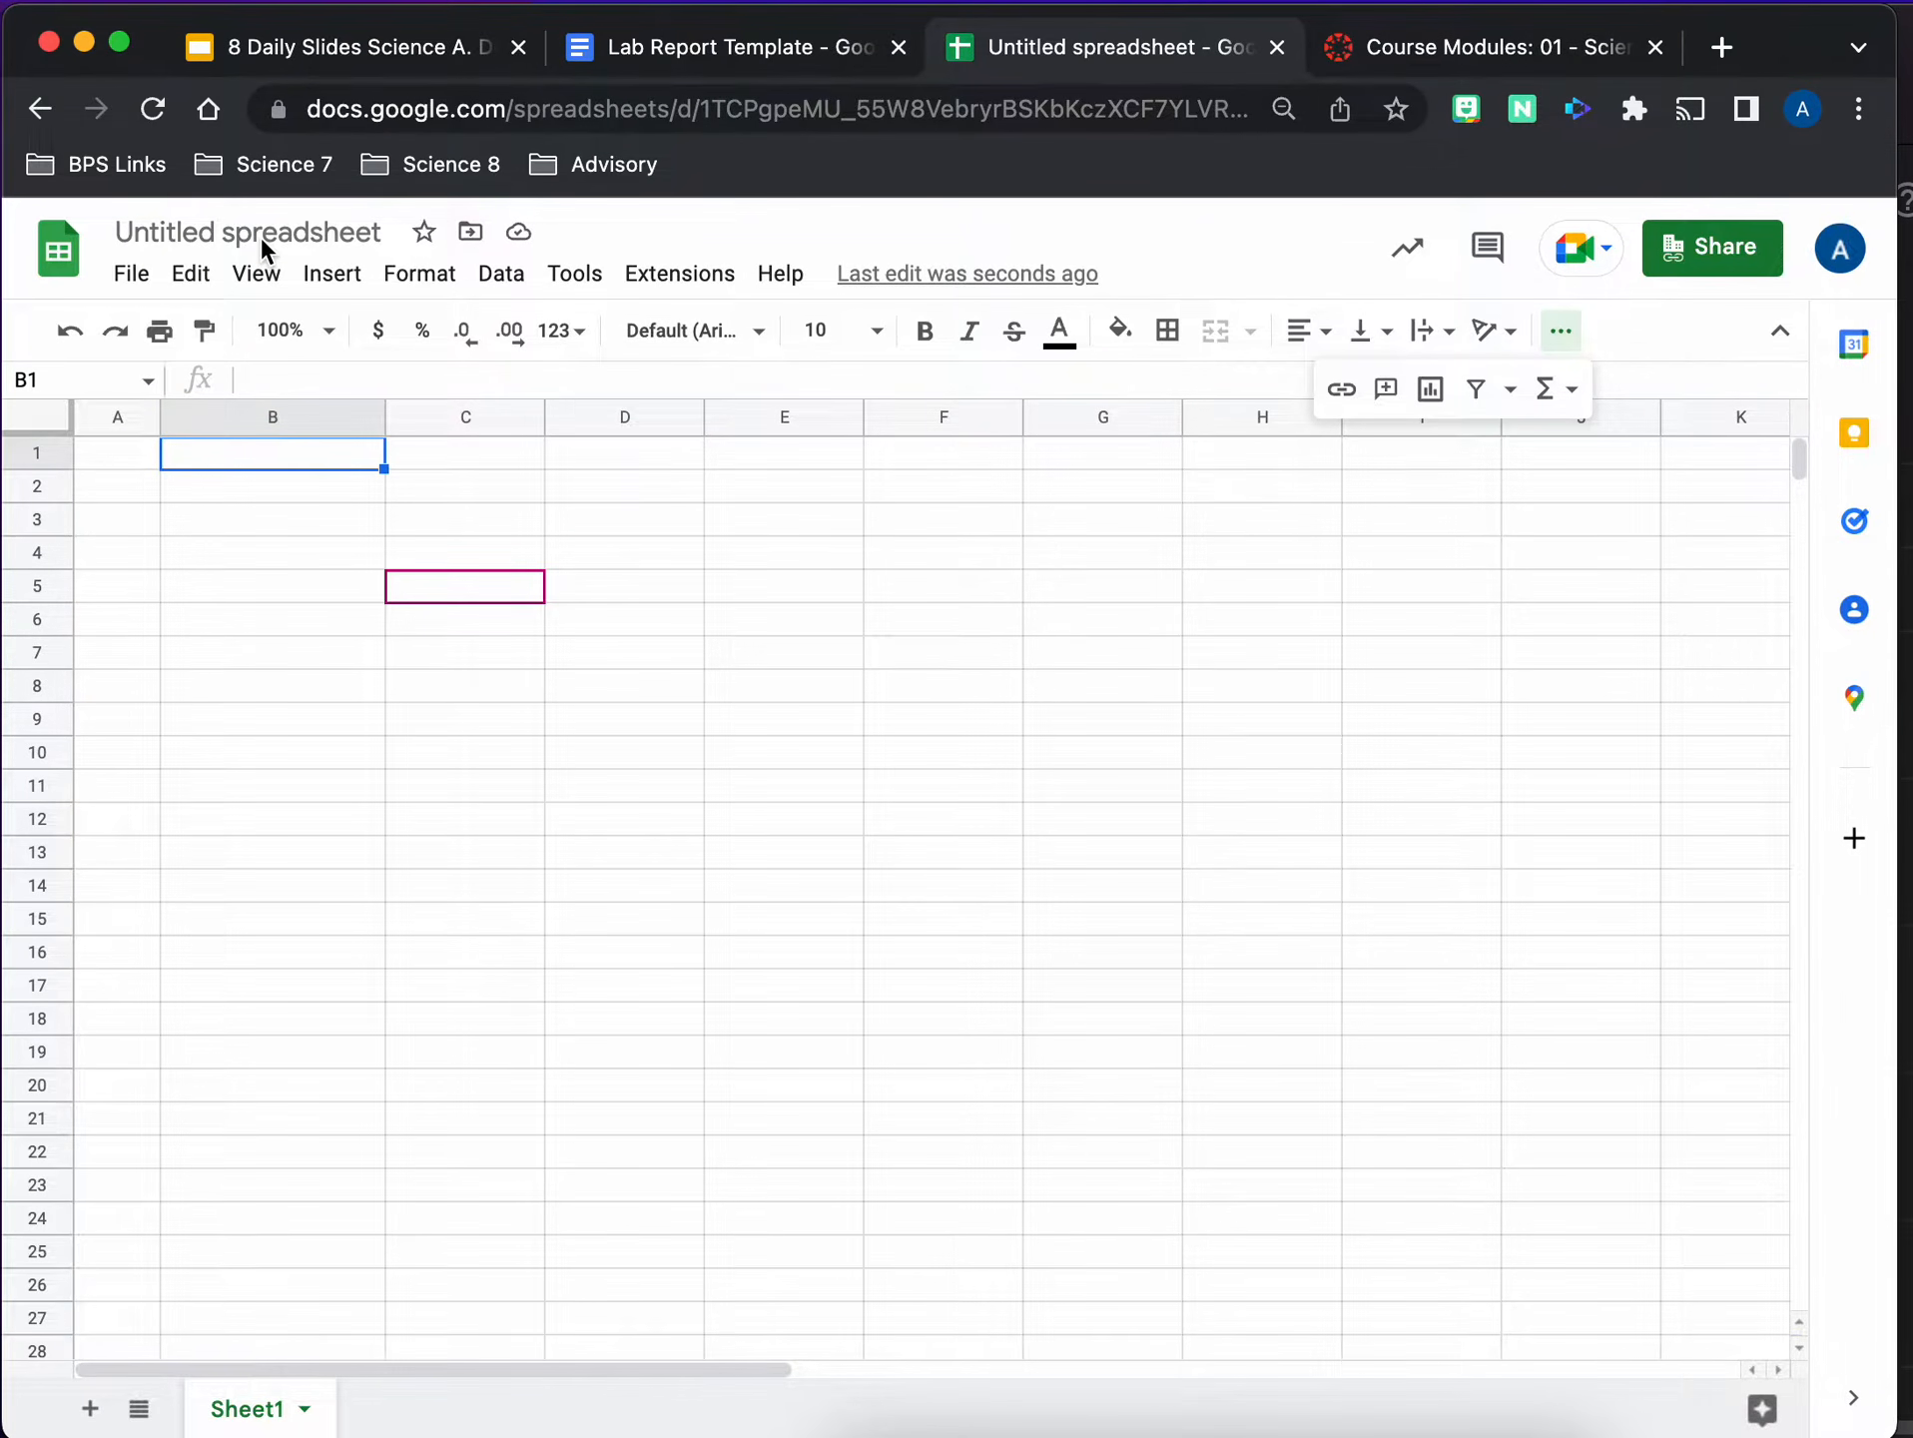
click(260, 237)
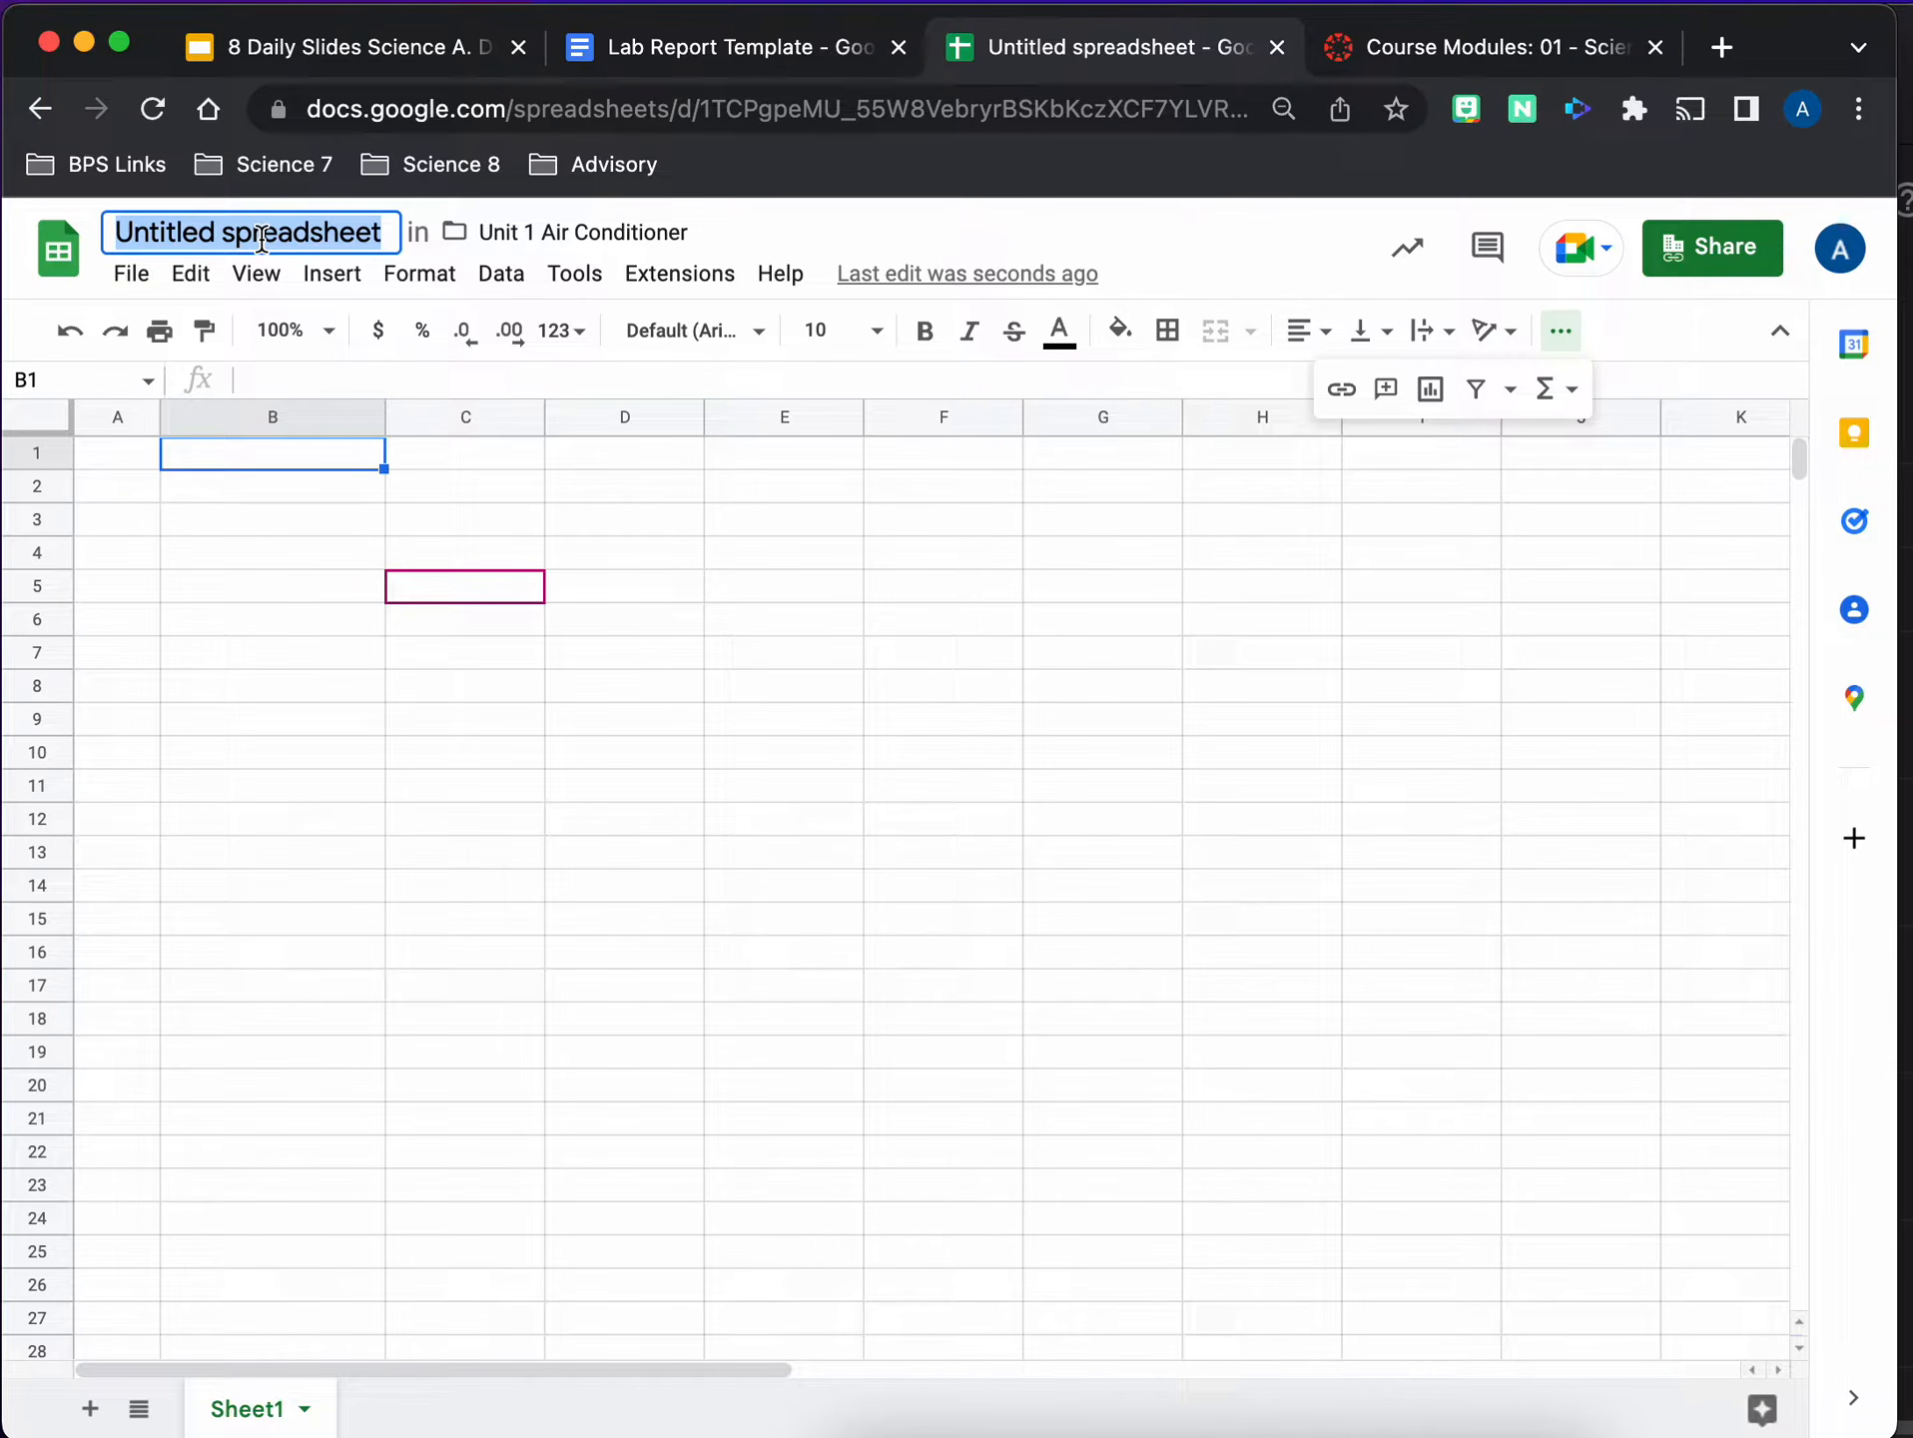
text(Melting Point and Boiling Point Data Table)
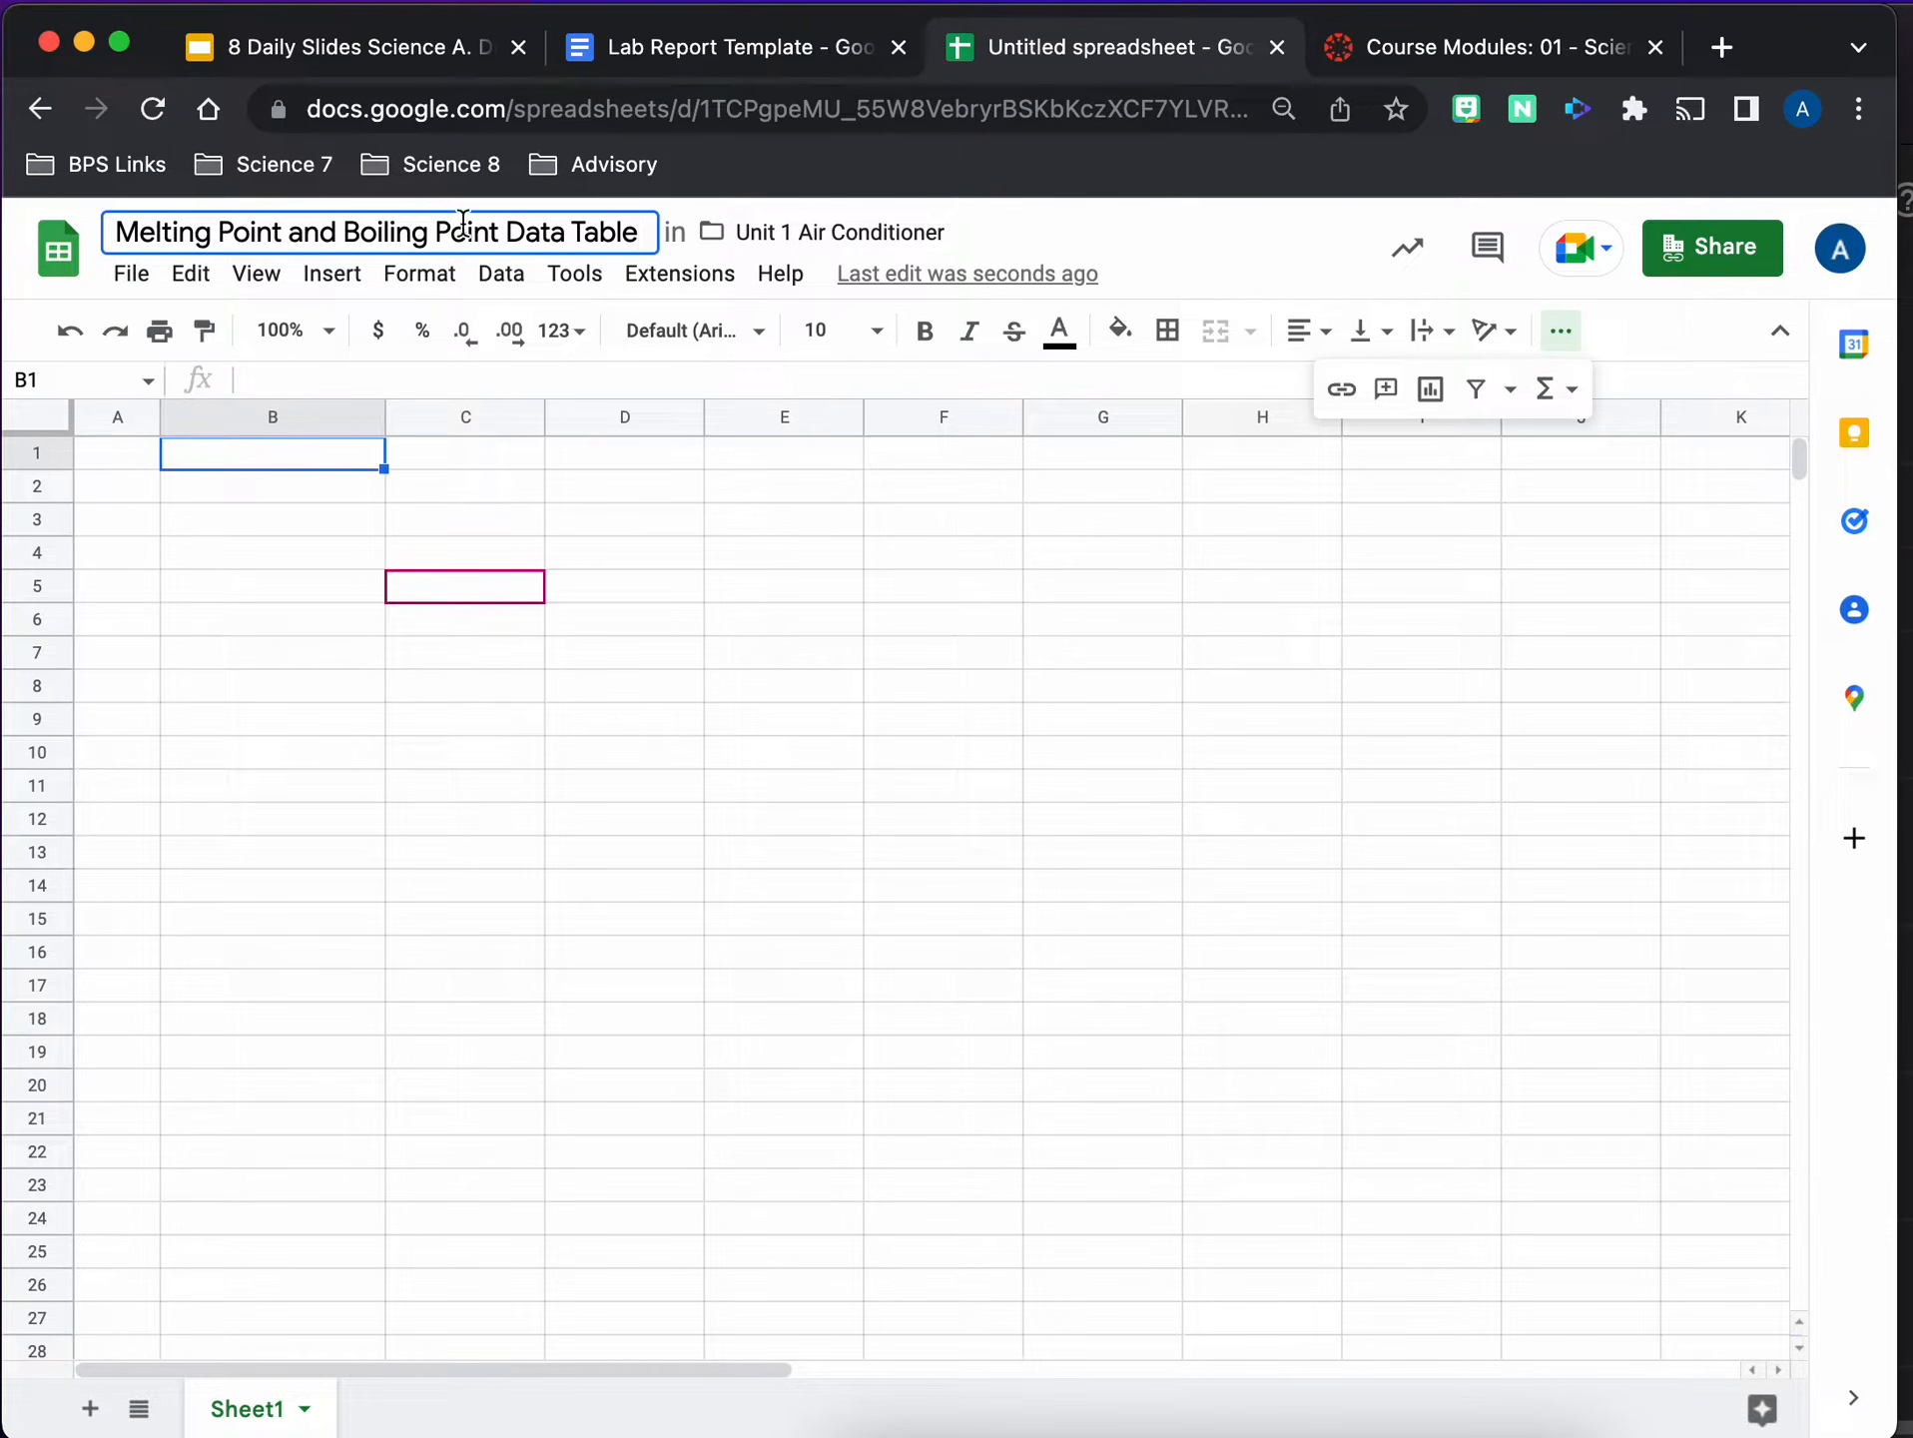
click(705, 240)
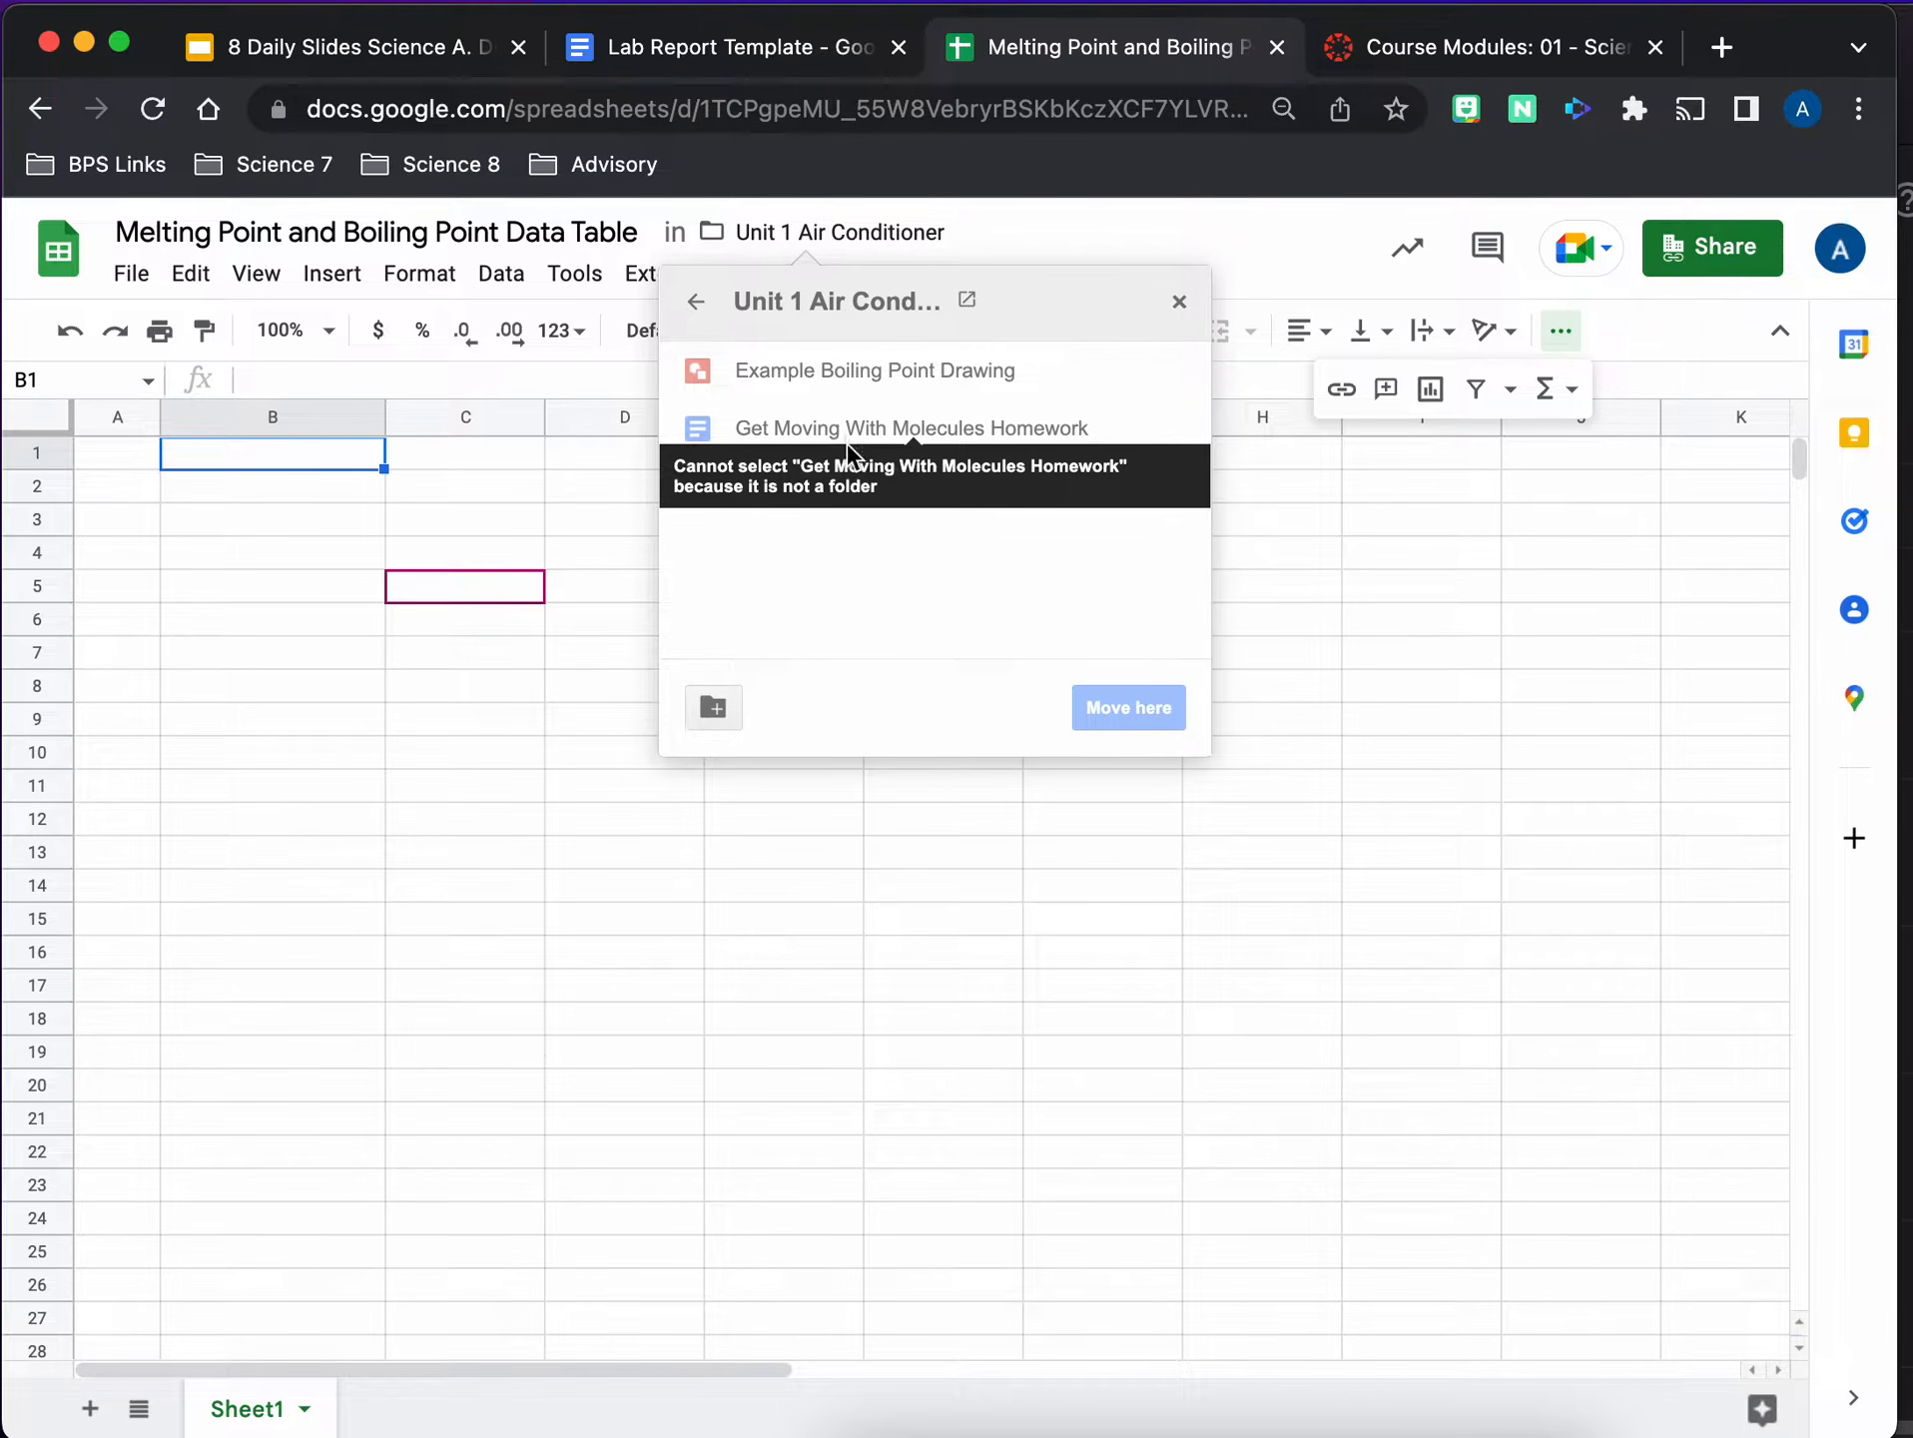
click(613, 503)
Enter the headers Time (min), Temperature (C) and Observations in A1:C1, and widen column A to fit its header
click(204, 451)
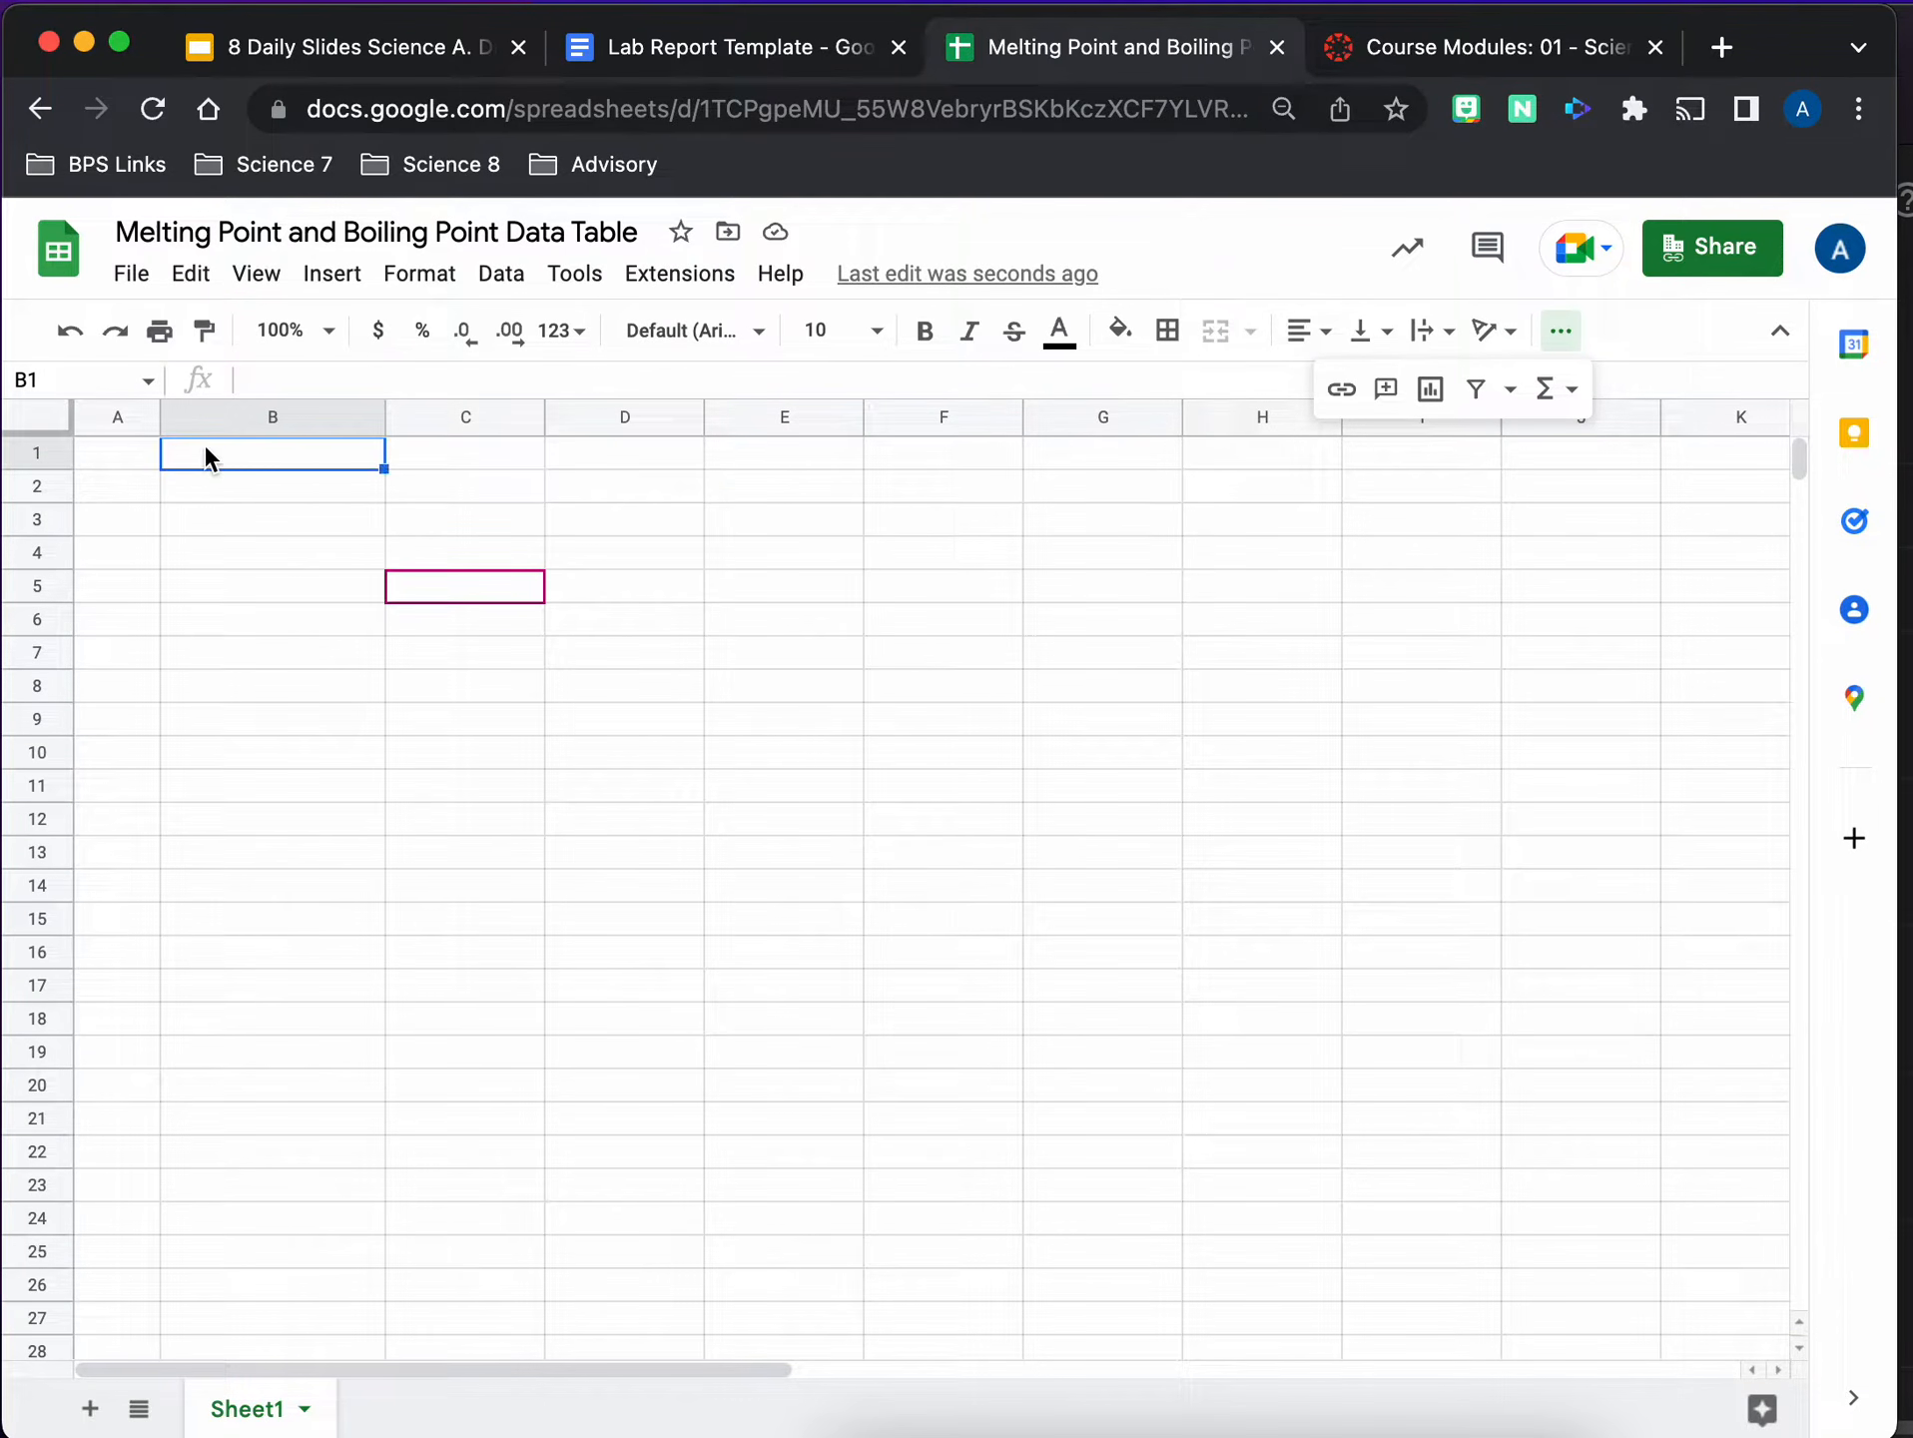
click(115, 459)
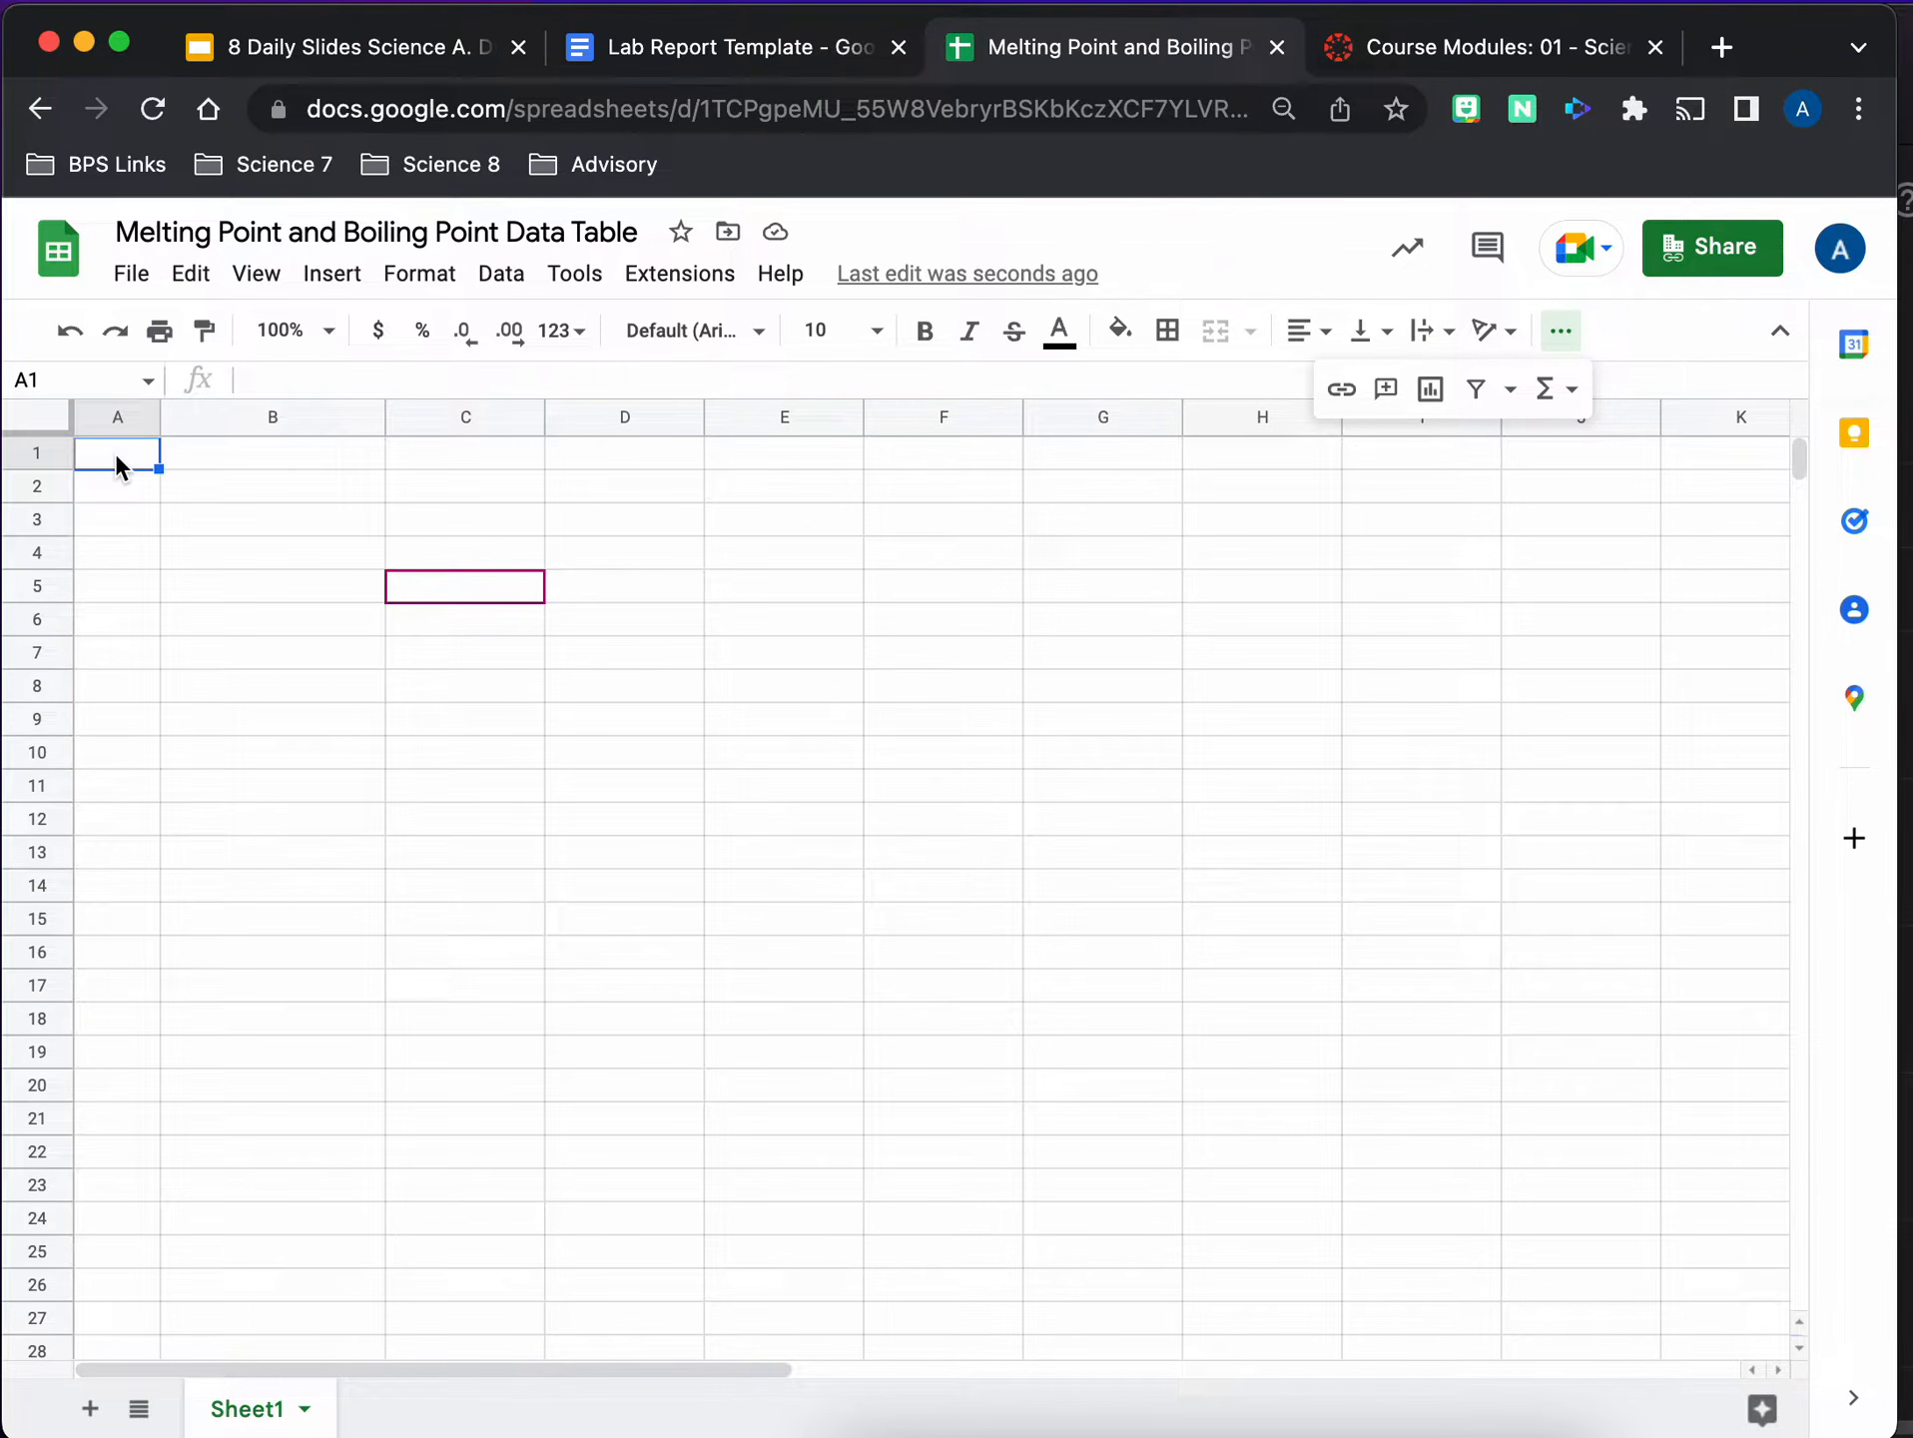
text(Time (min))
key(Tab)
text(Temperature (C))
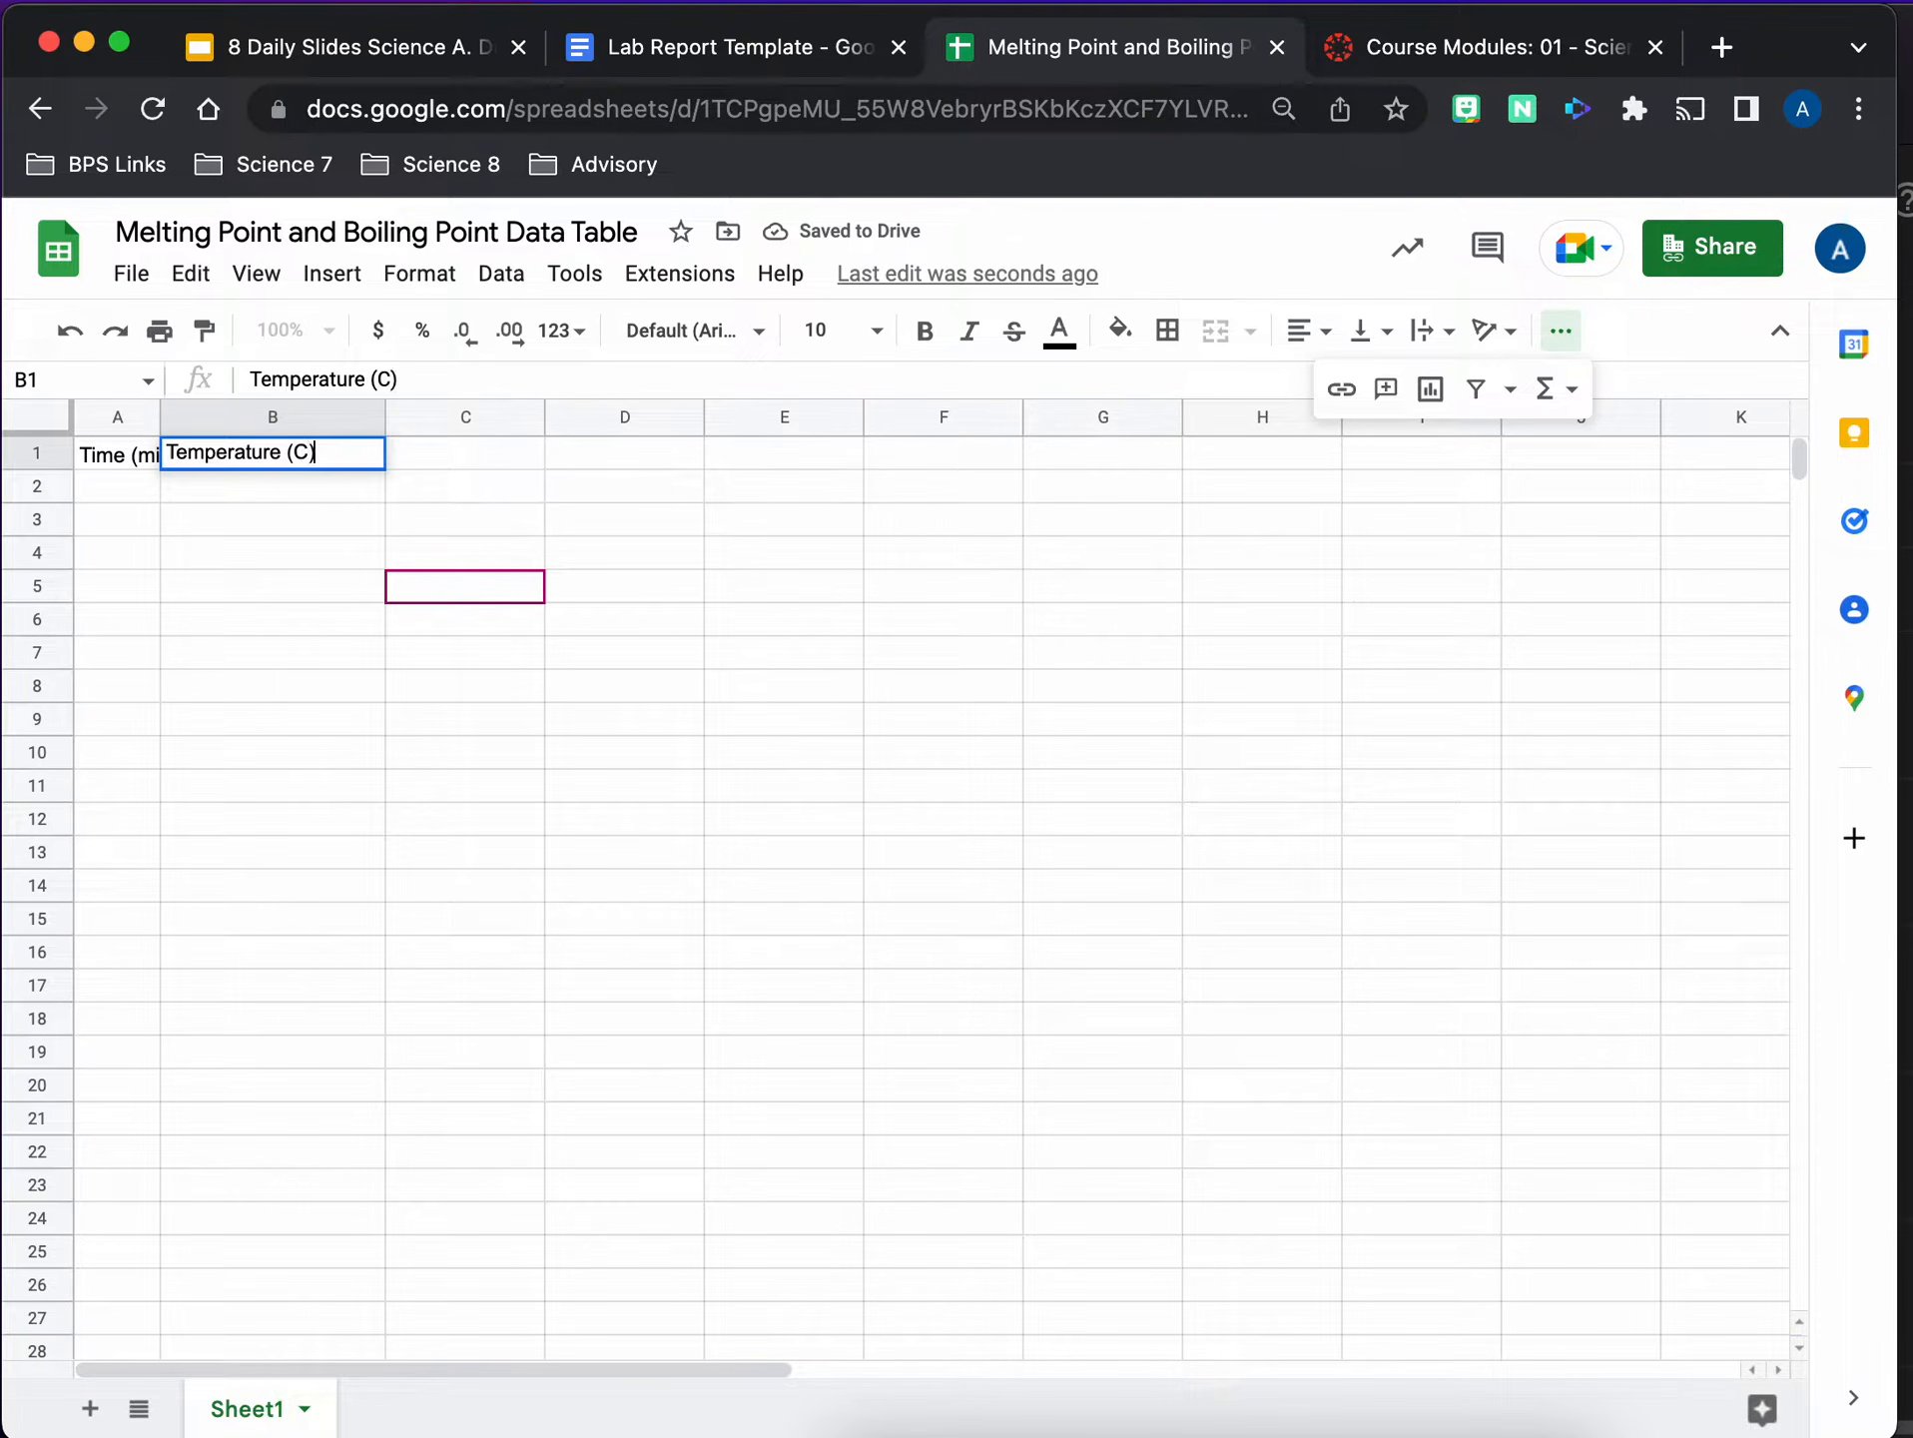
key(Tab)
text(Obser)
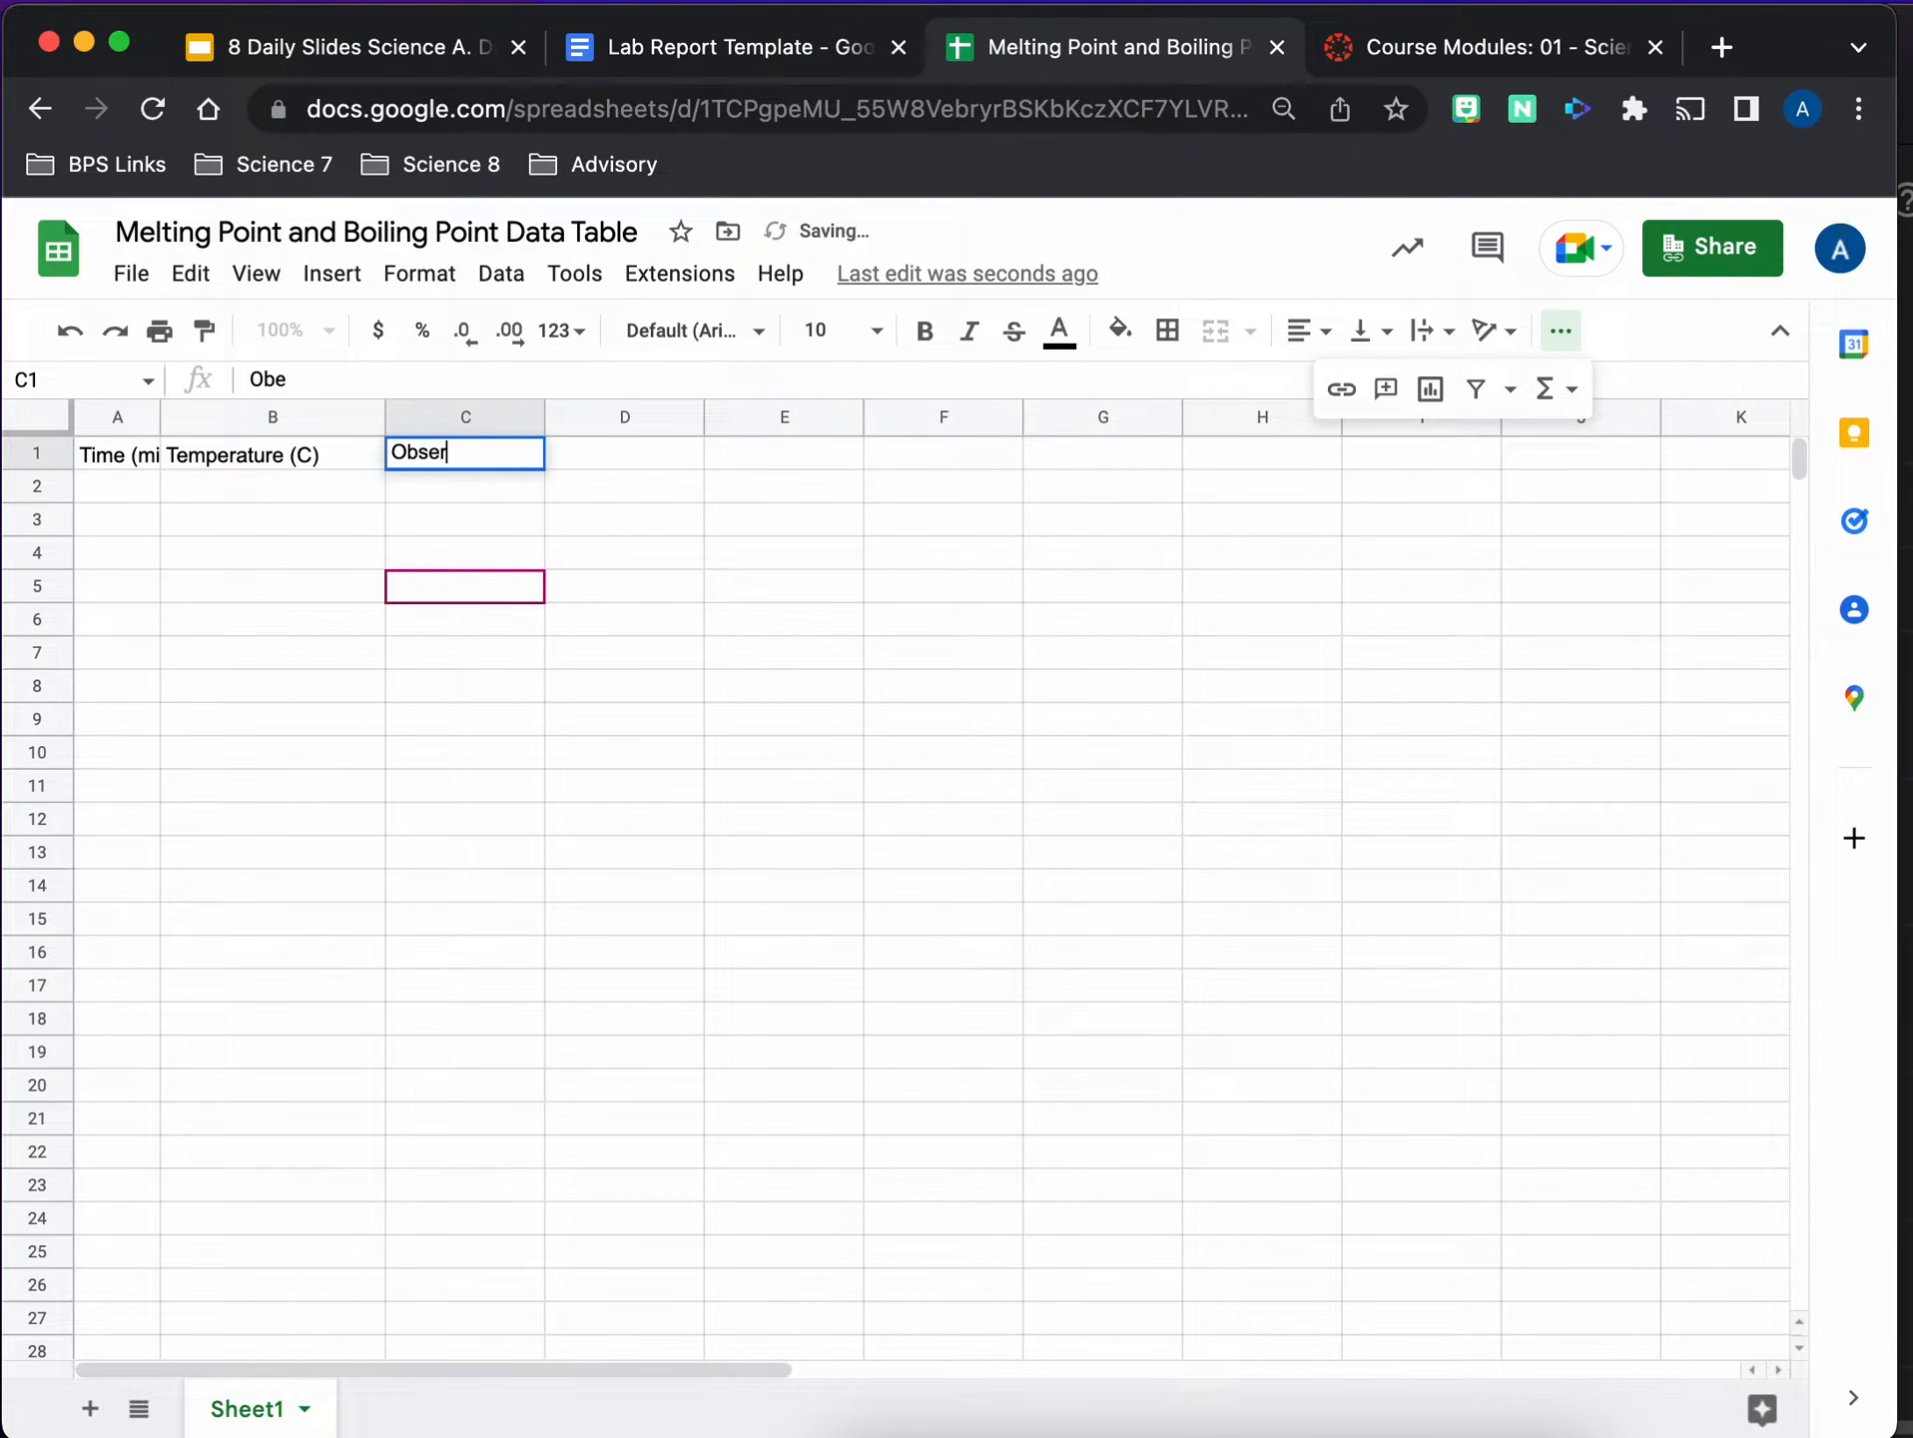
text(vations)
key(Return)
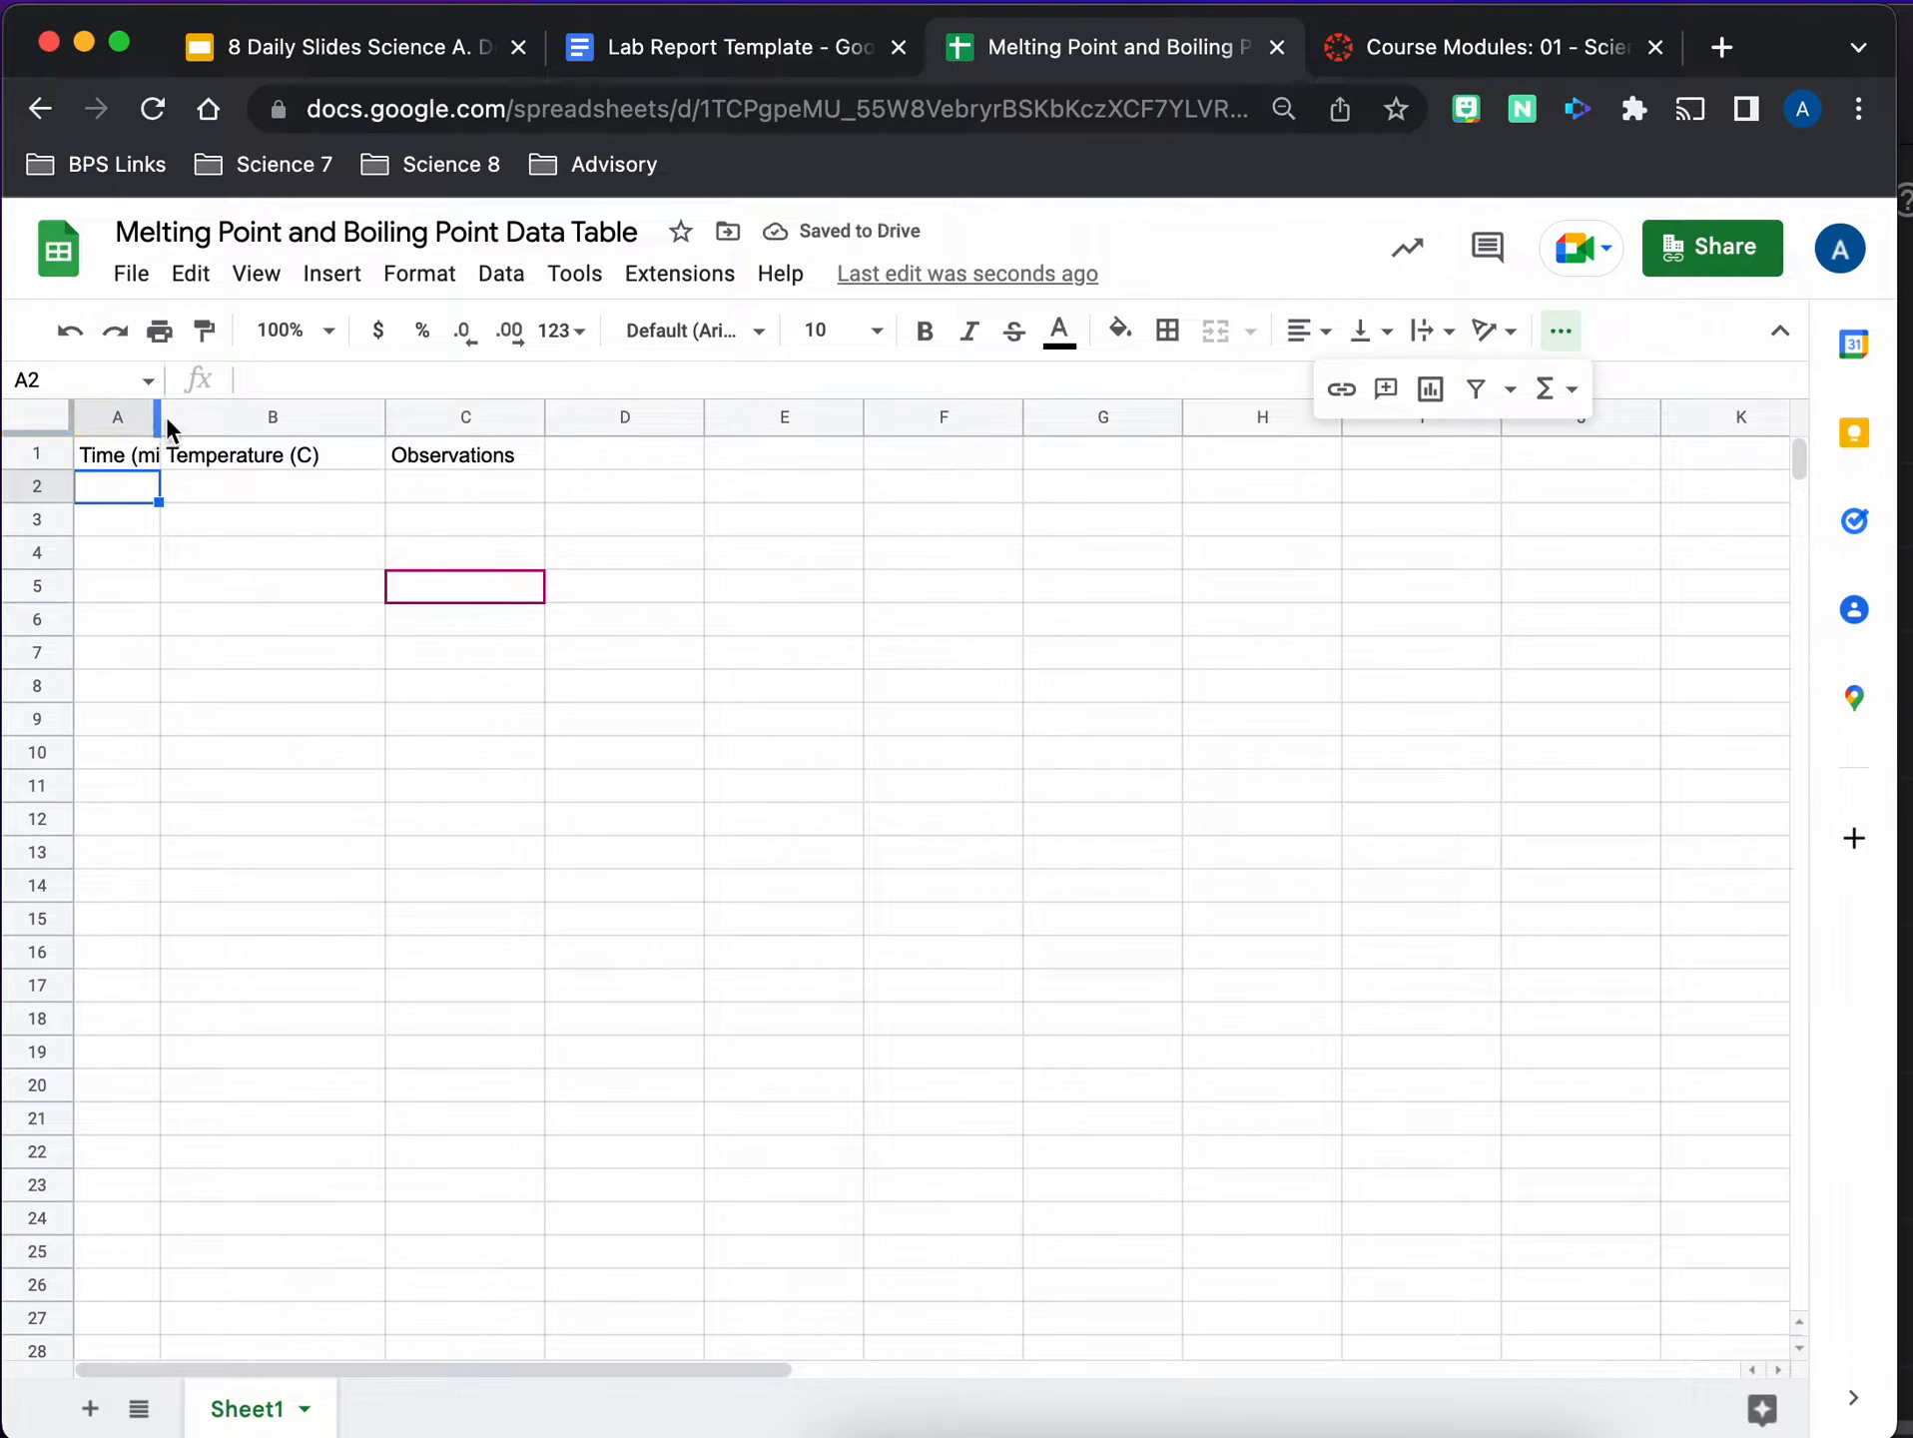
drag(158, 413, 194, 415)
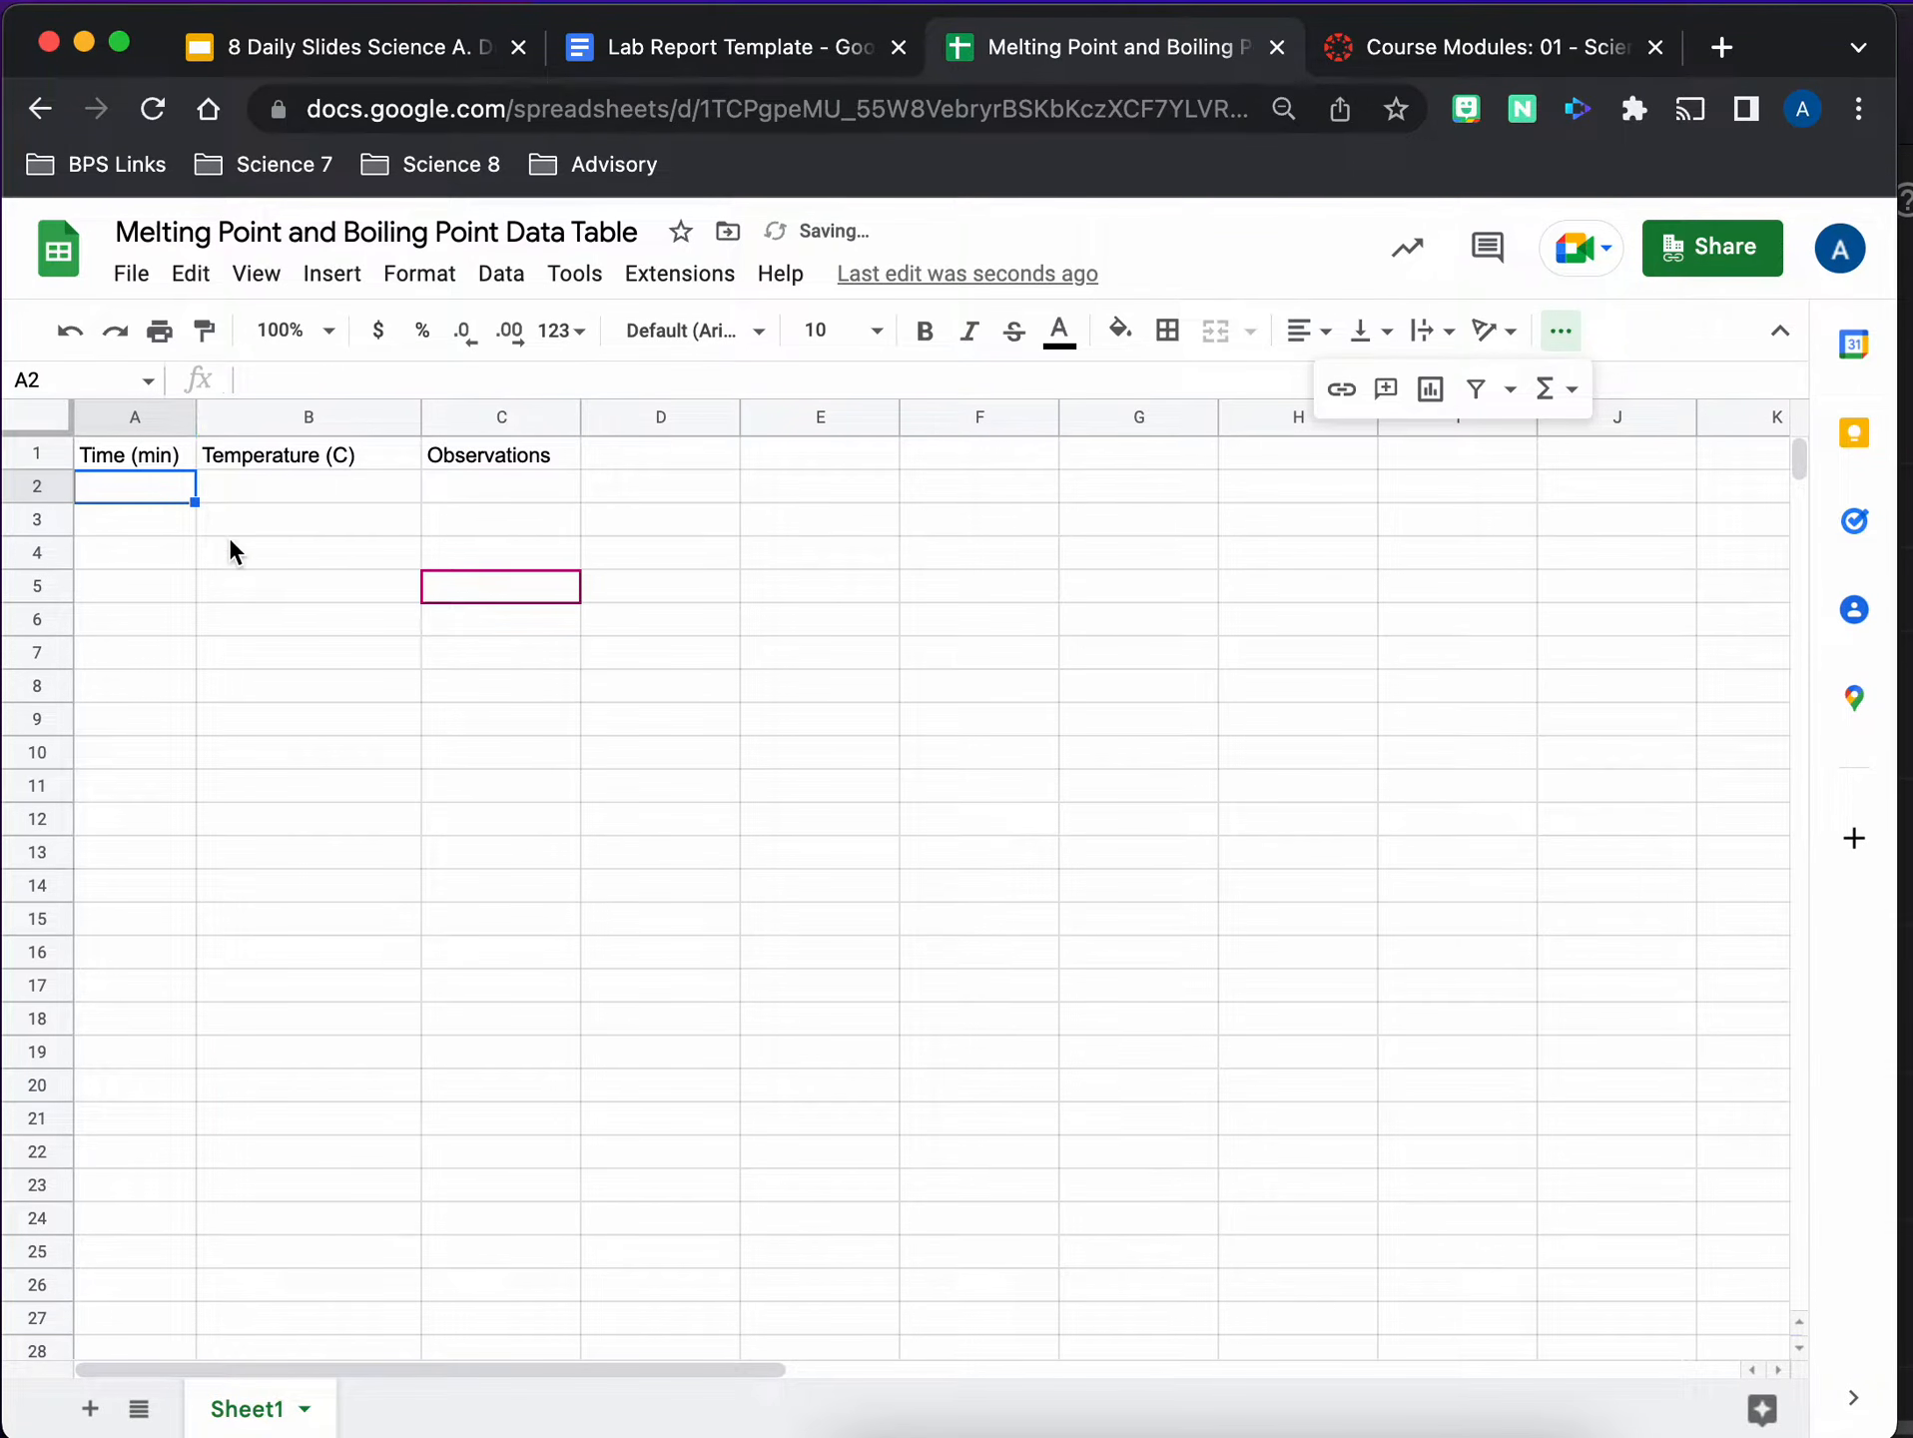
Enter the time values 1, 2 and 3 in cells A2 to A4
click(143, 461)
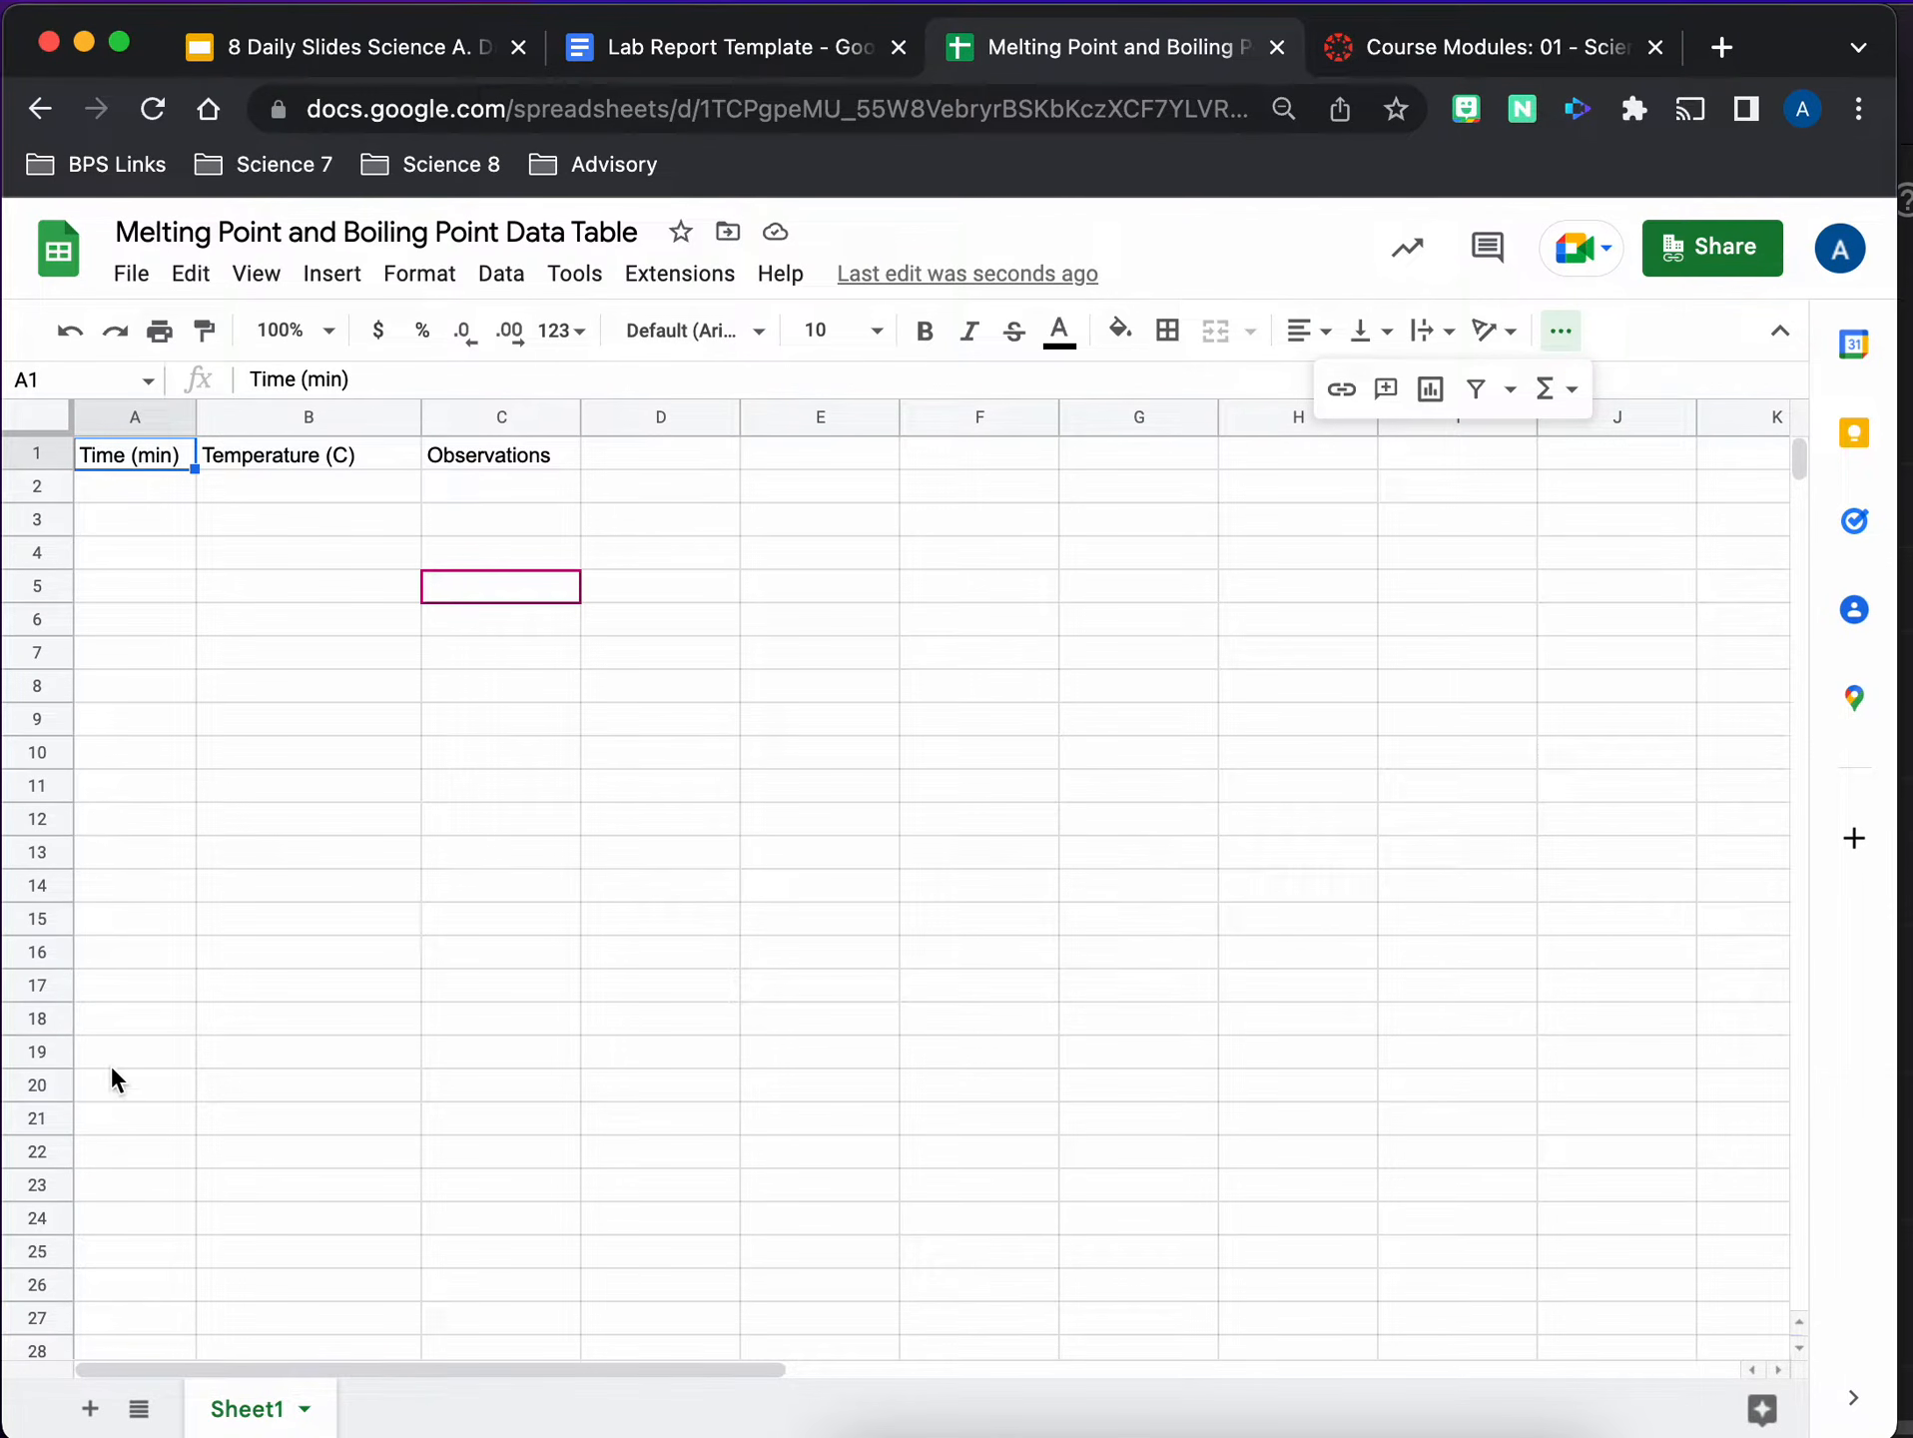
click(134, 489)
text(1)
key(Return)
text(2)
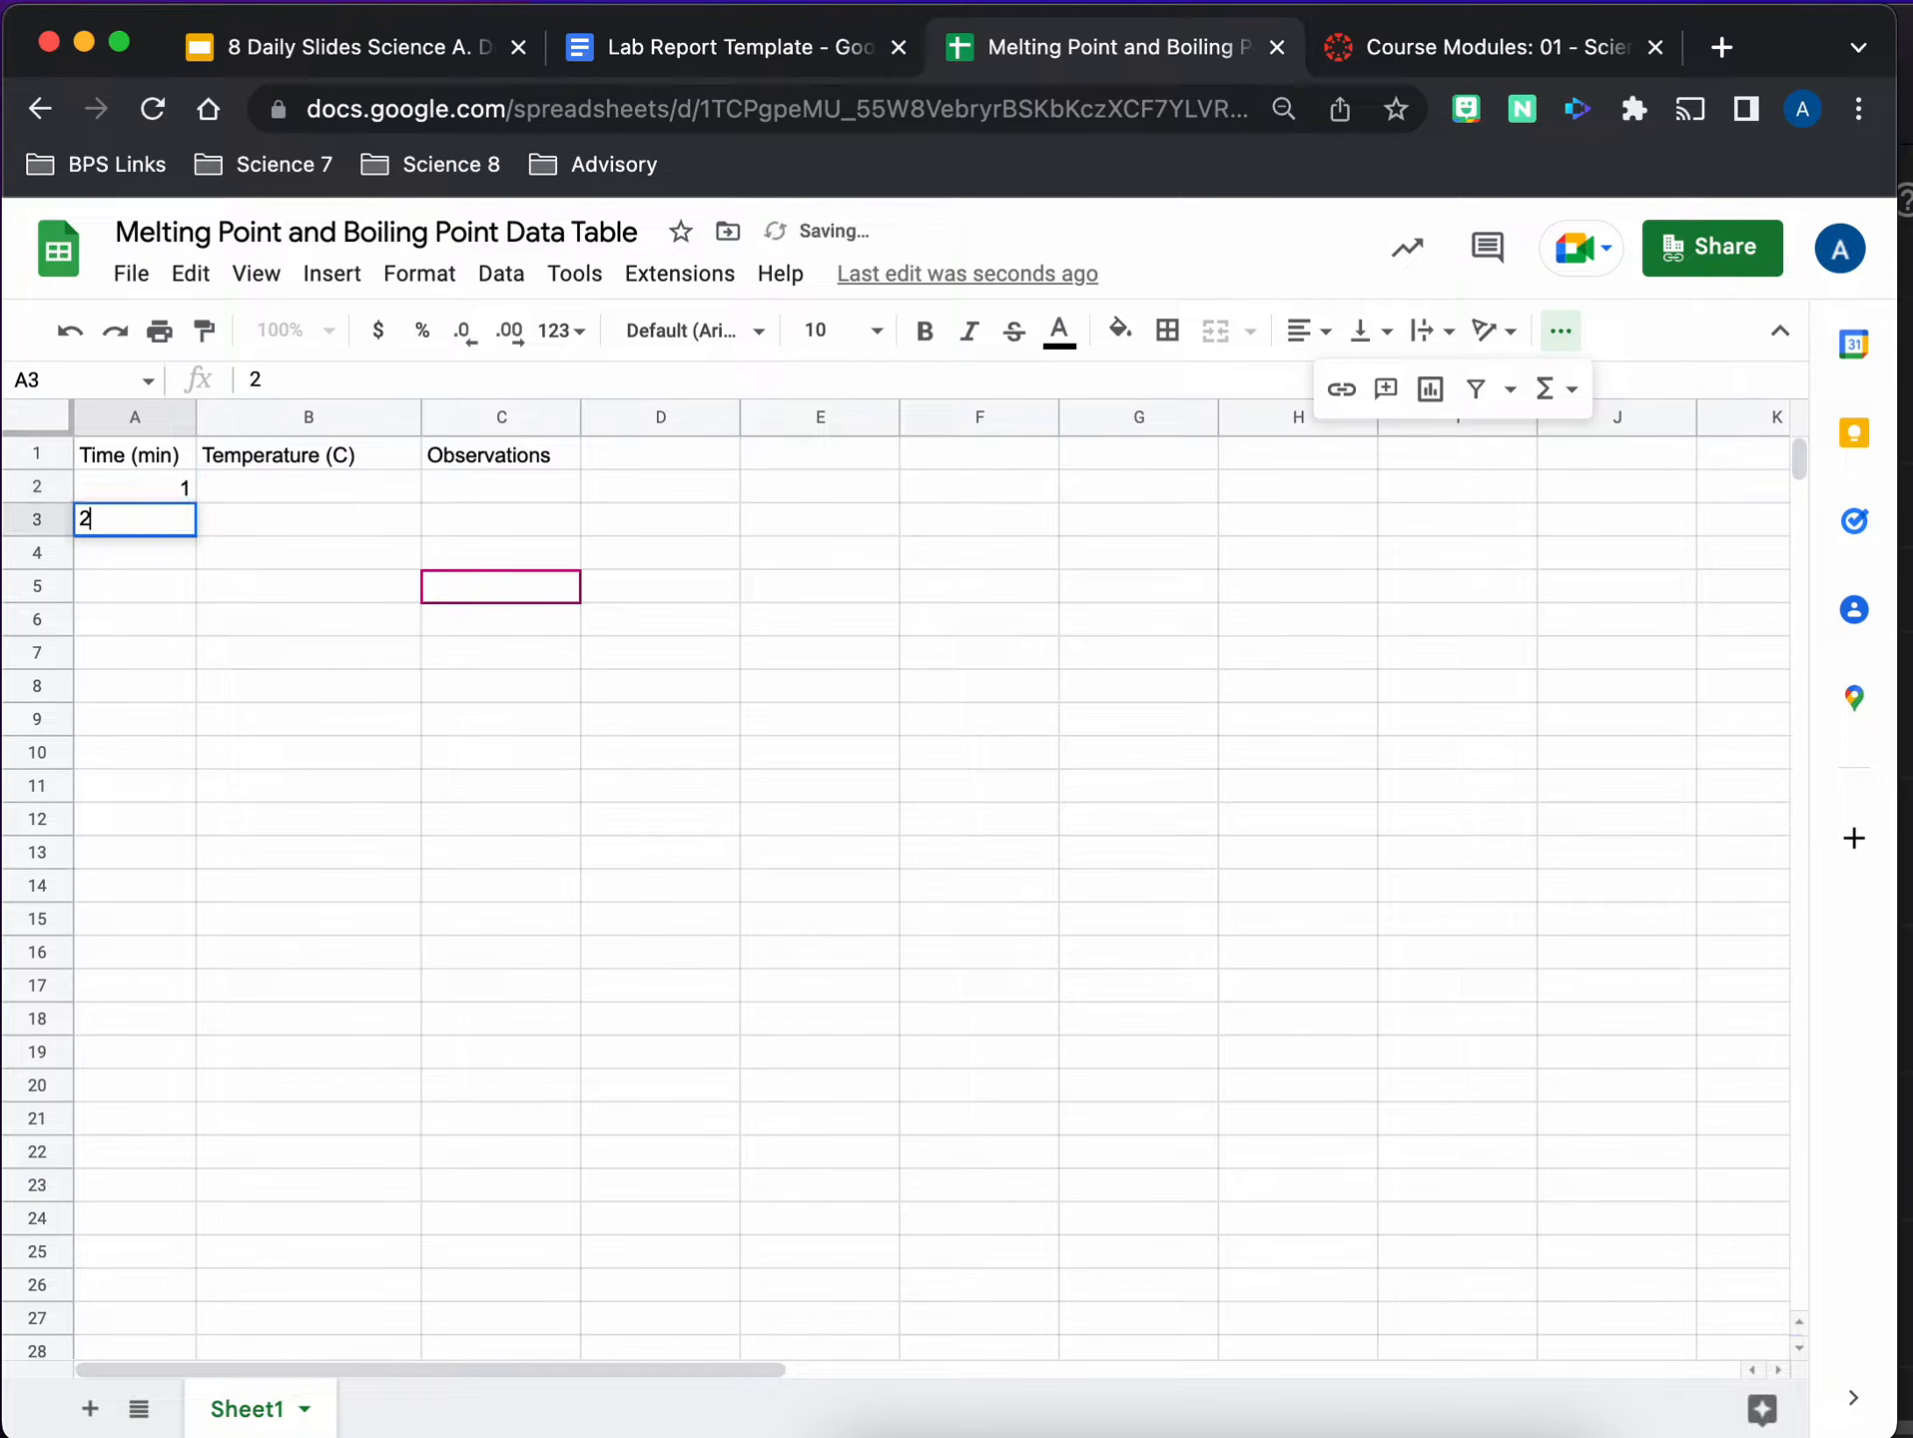
key(Return)
text(3)
key(Return)
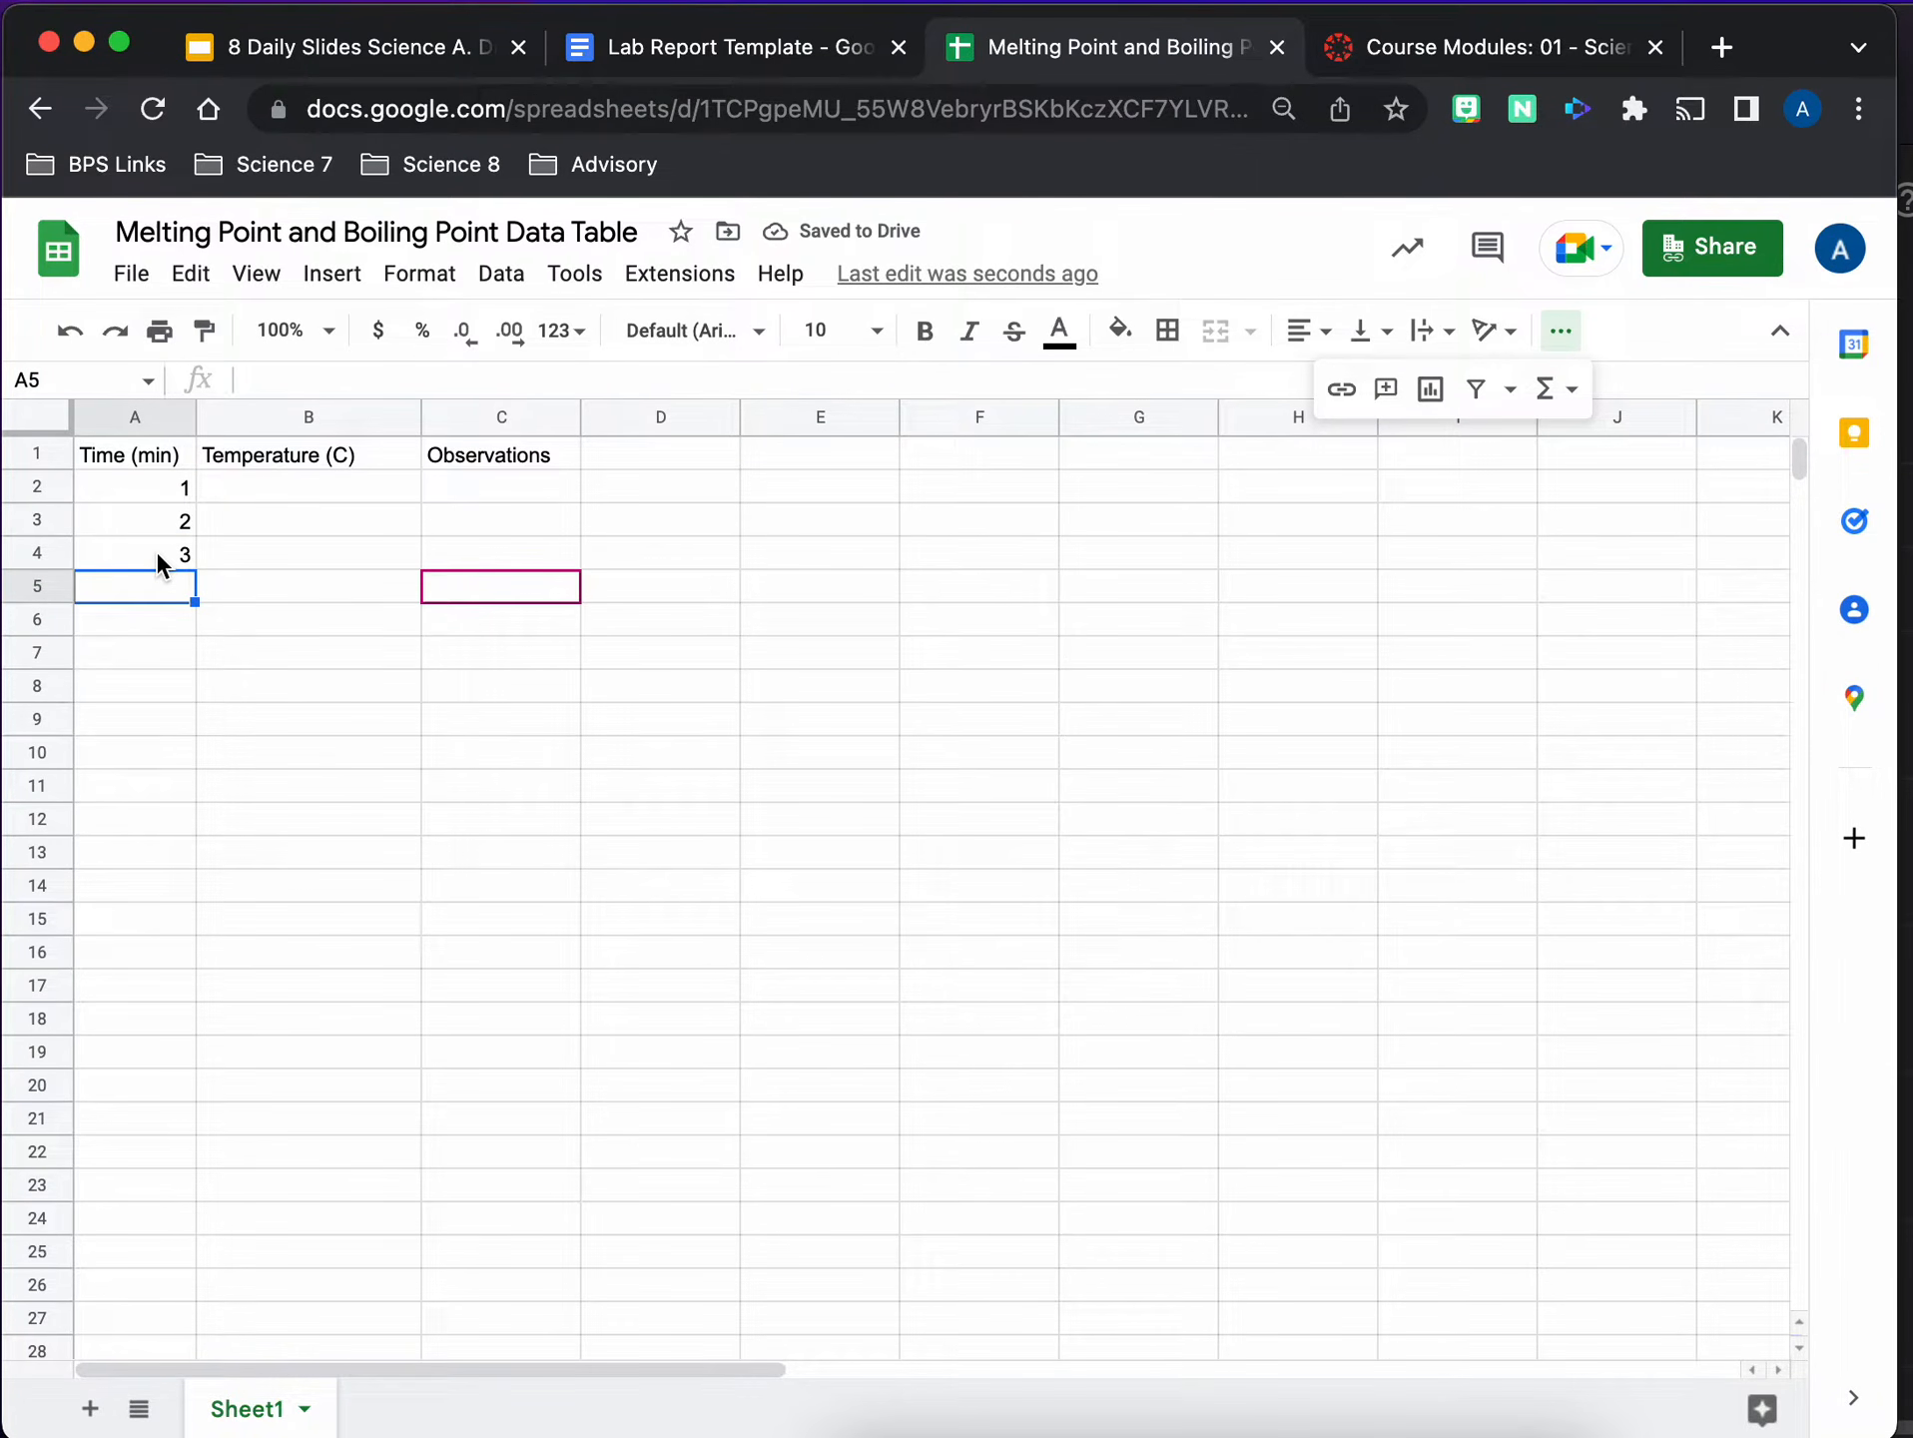
Enter the formula =A4+1 in cell A5 and fill it down to A21
text(=)
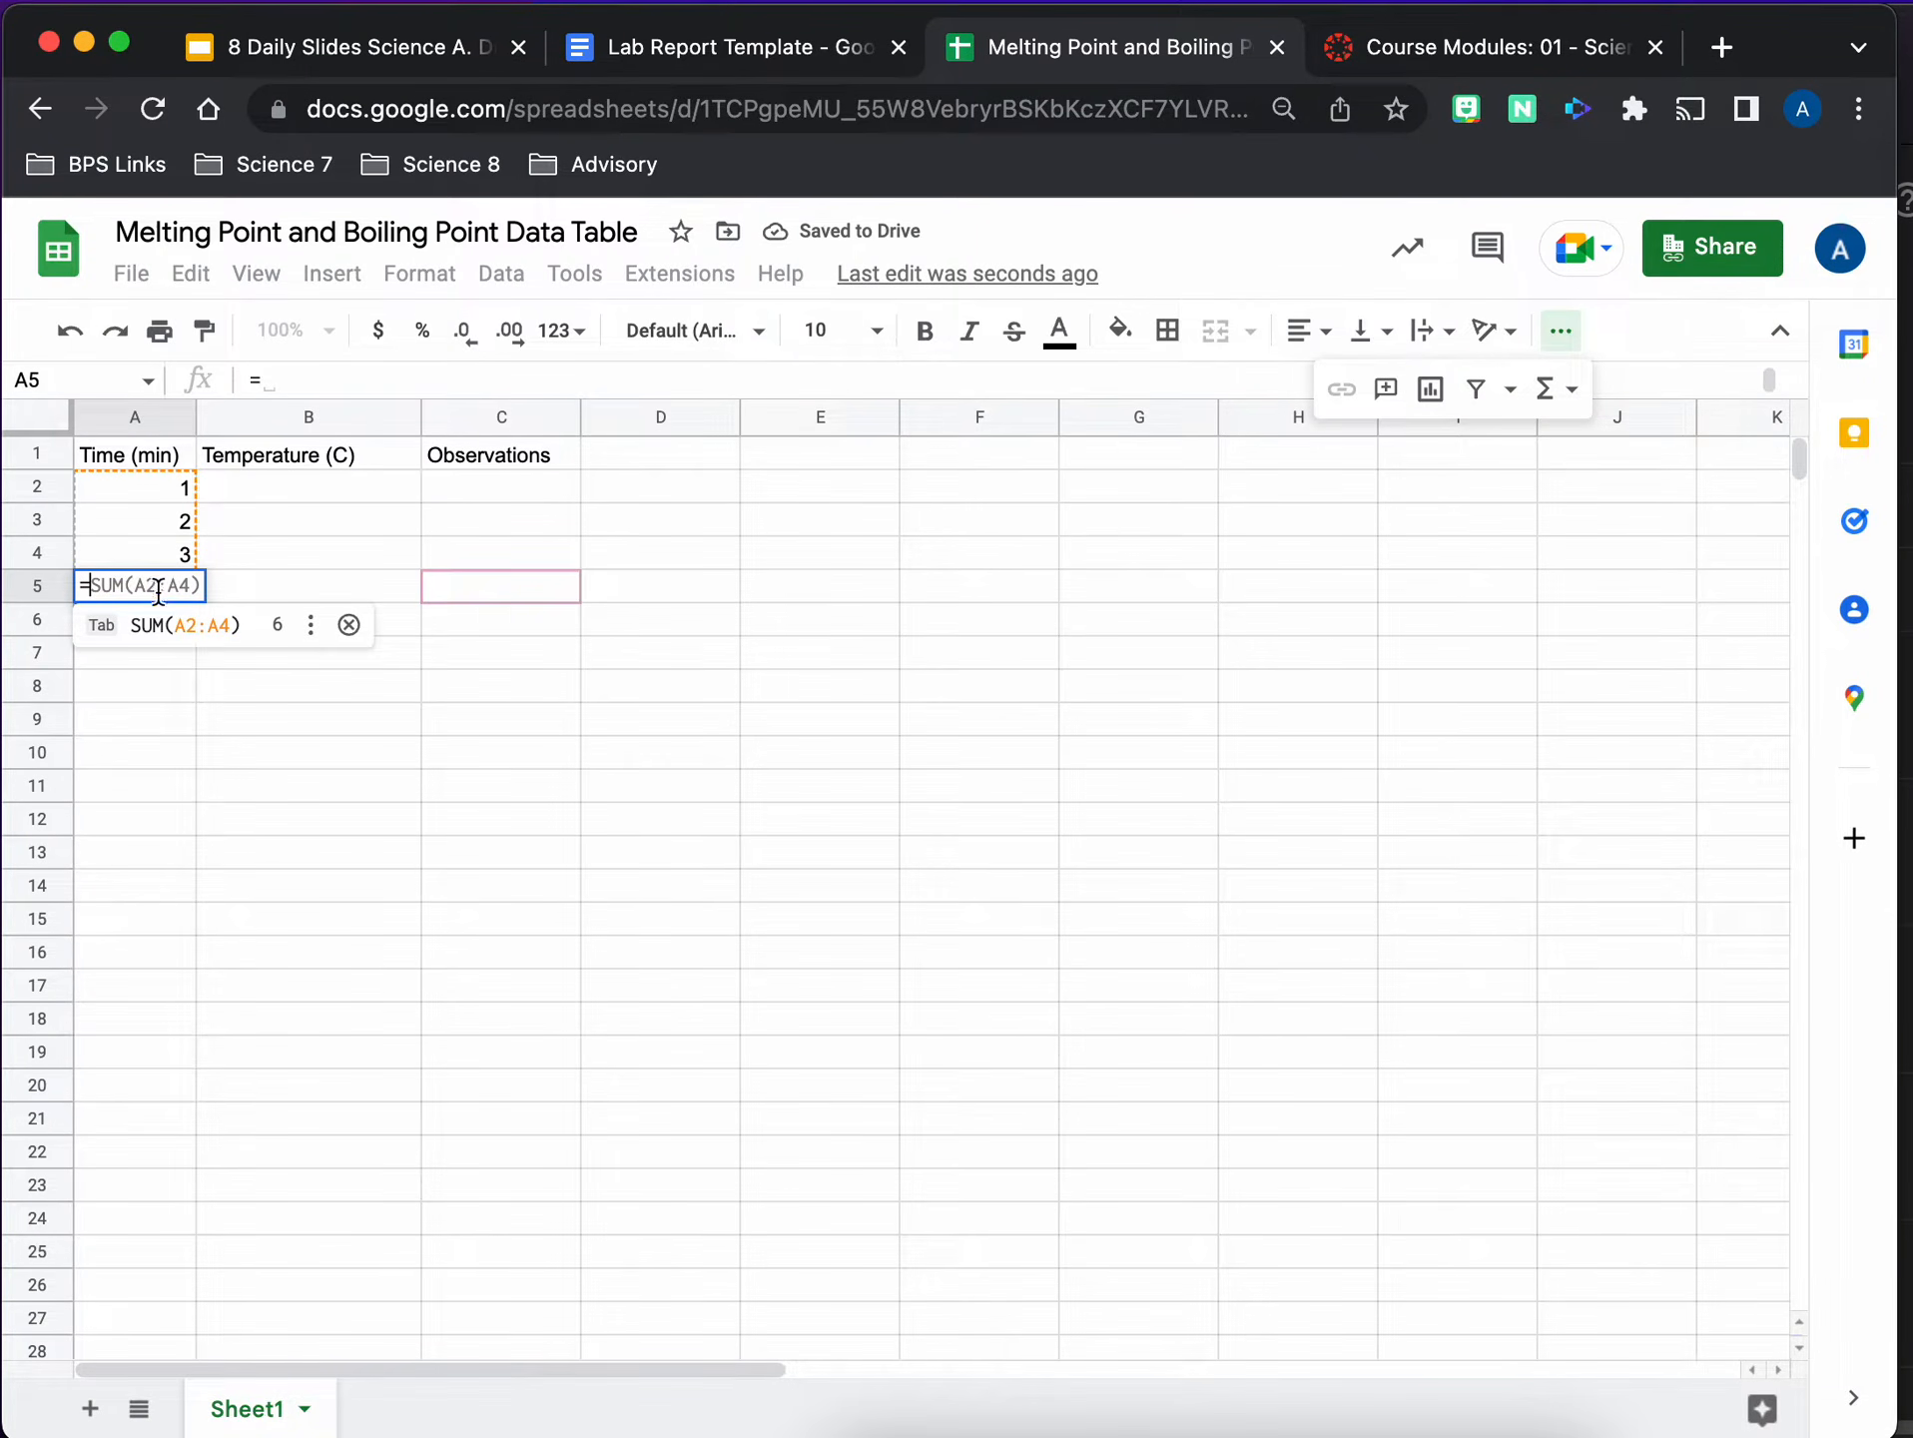
click(165, 553)
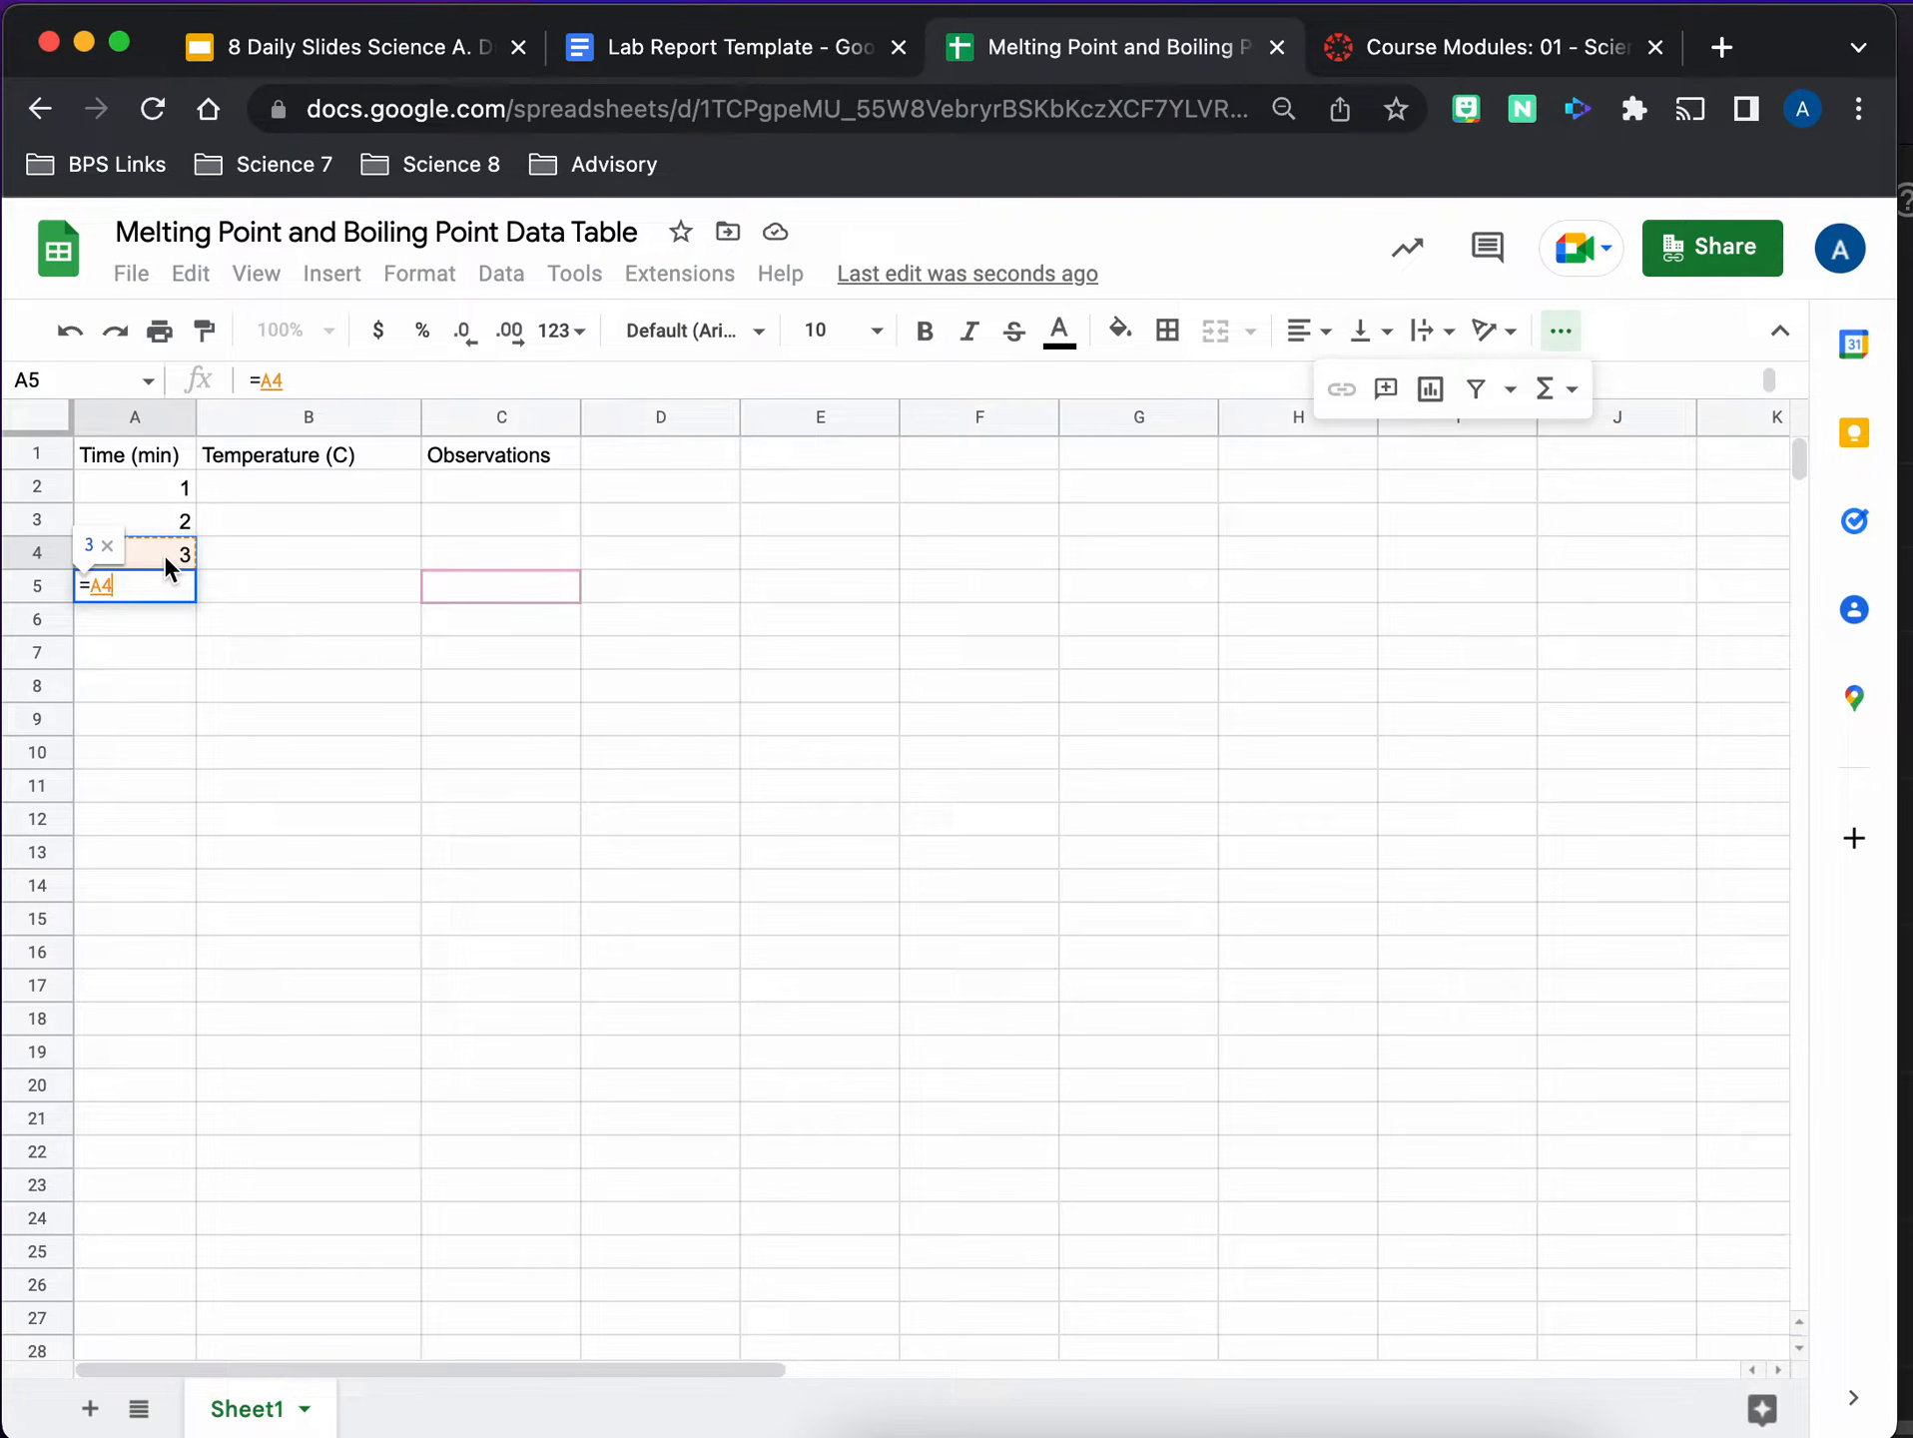
text(+1)
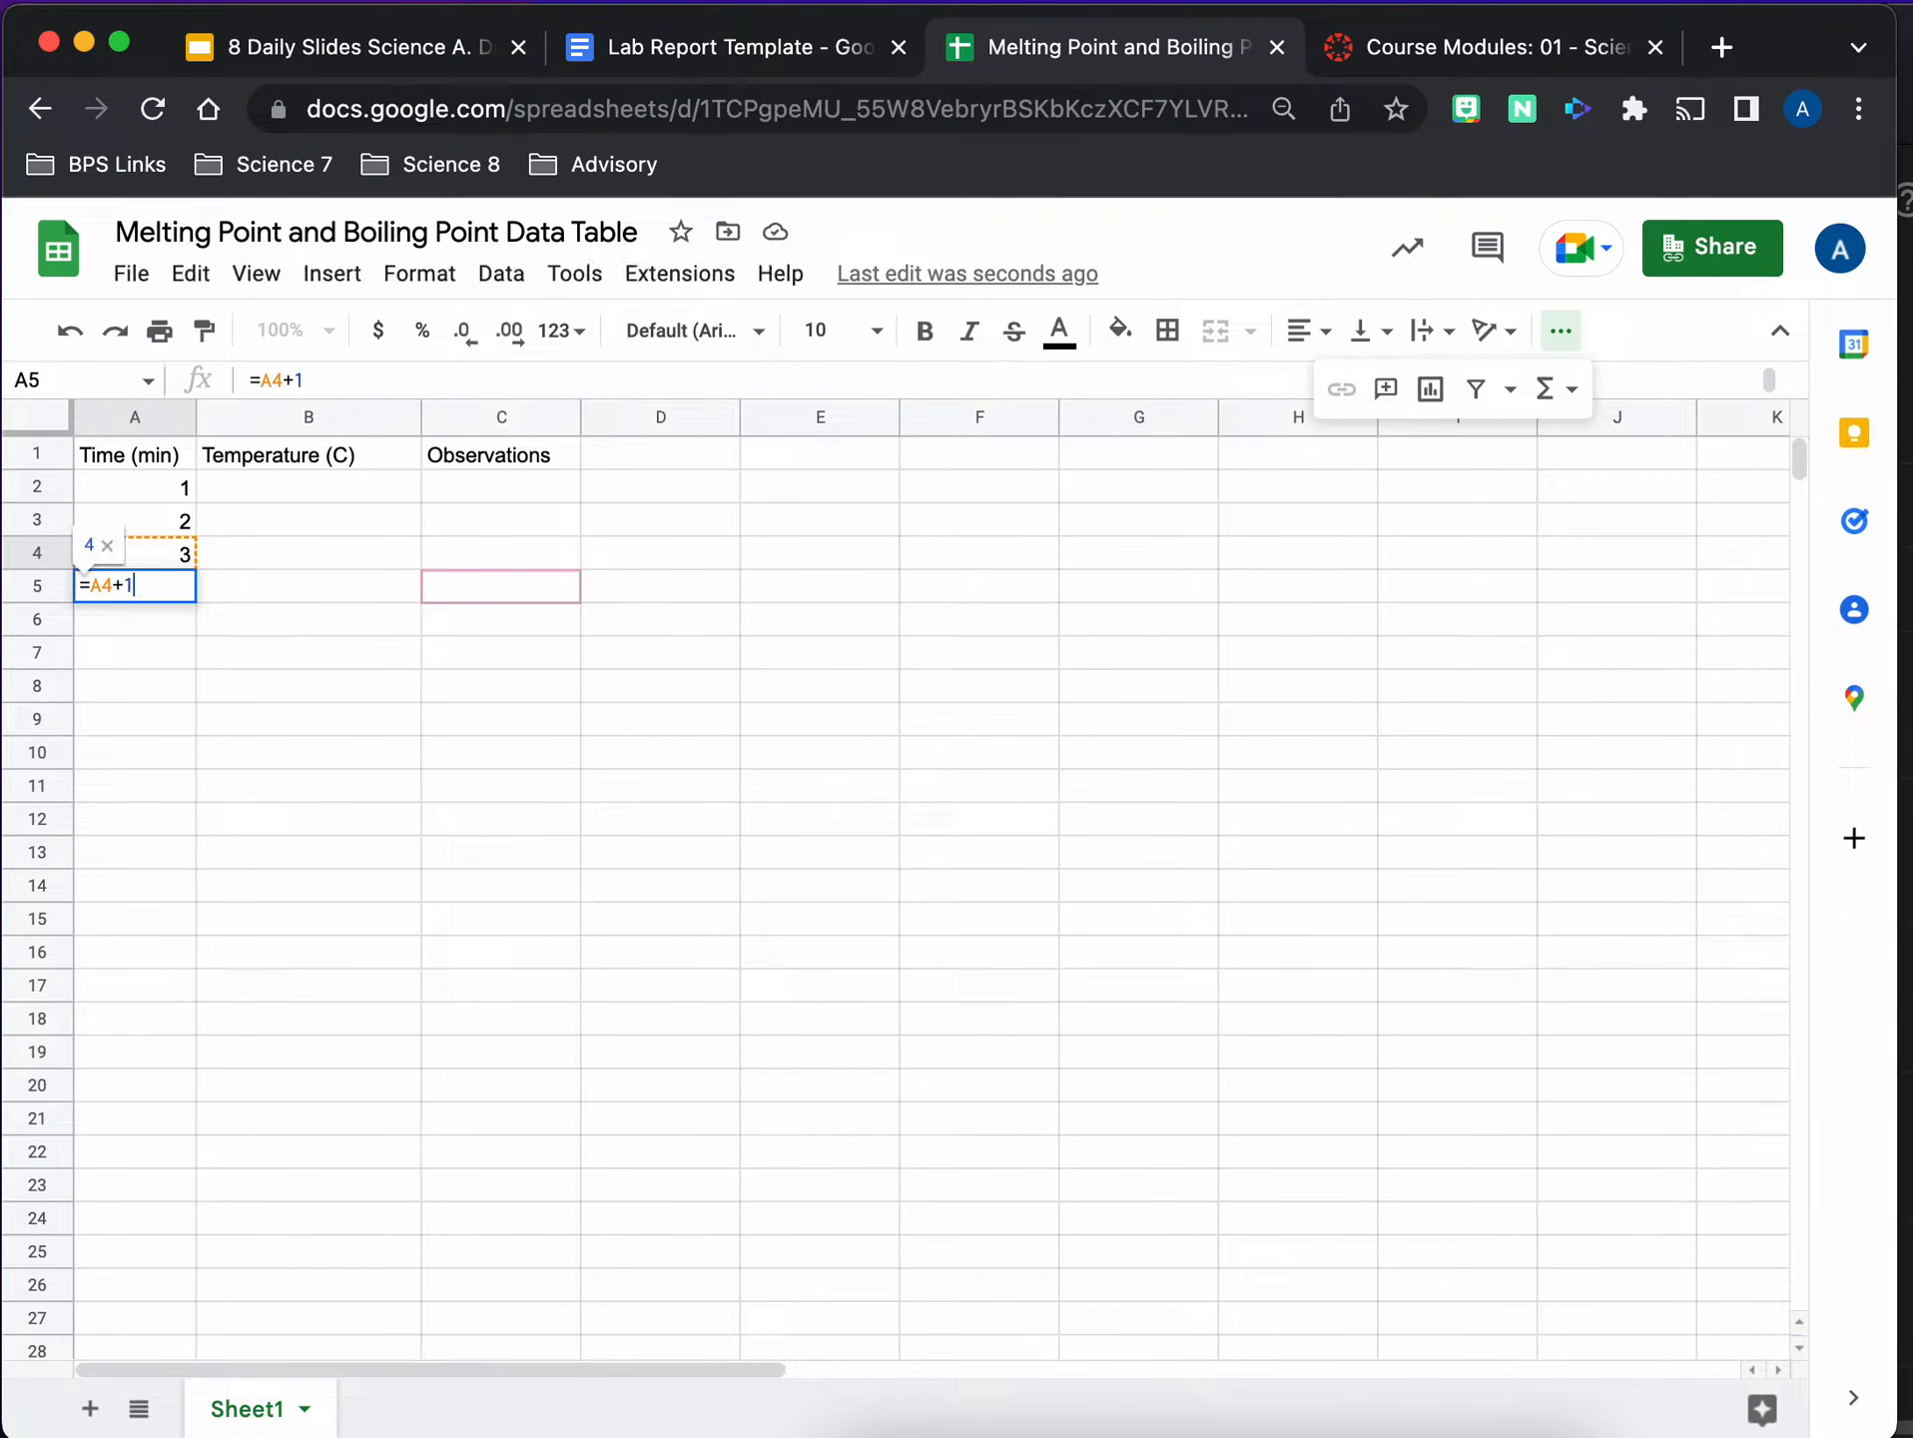
key(Return)
click(184, 593)
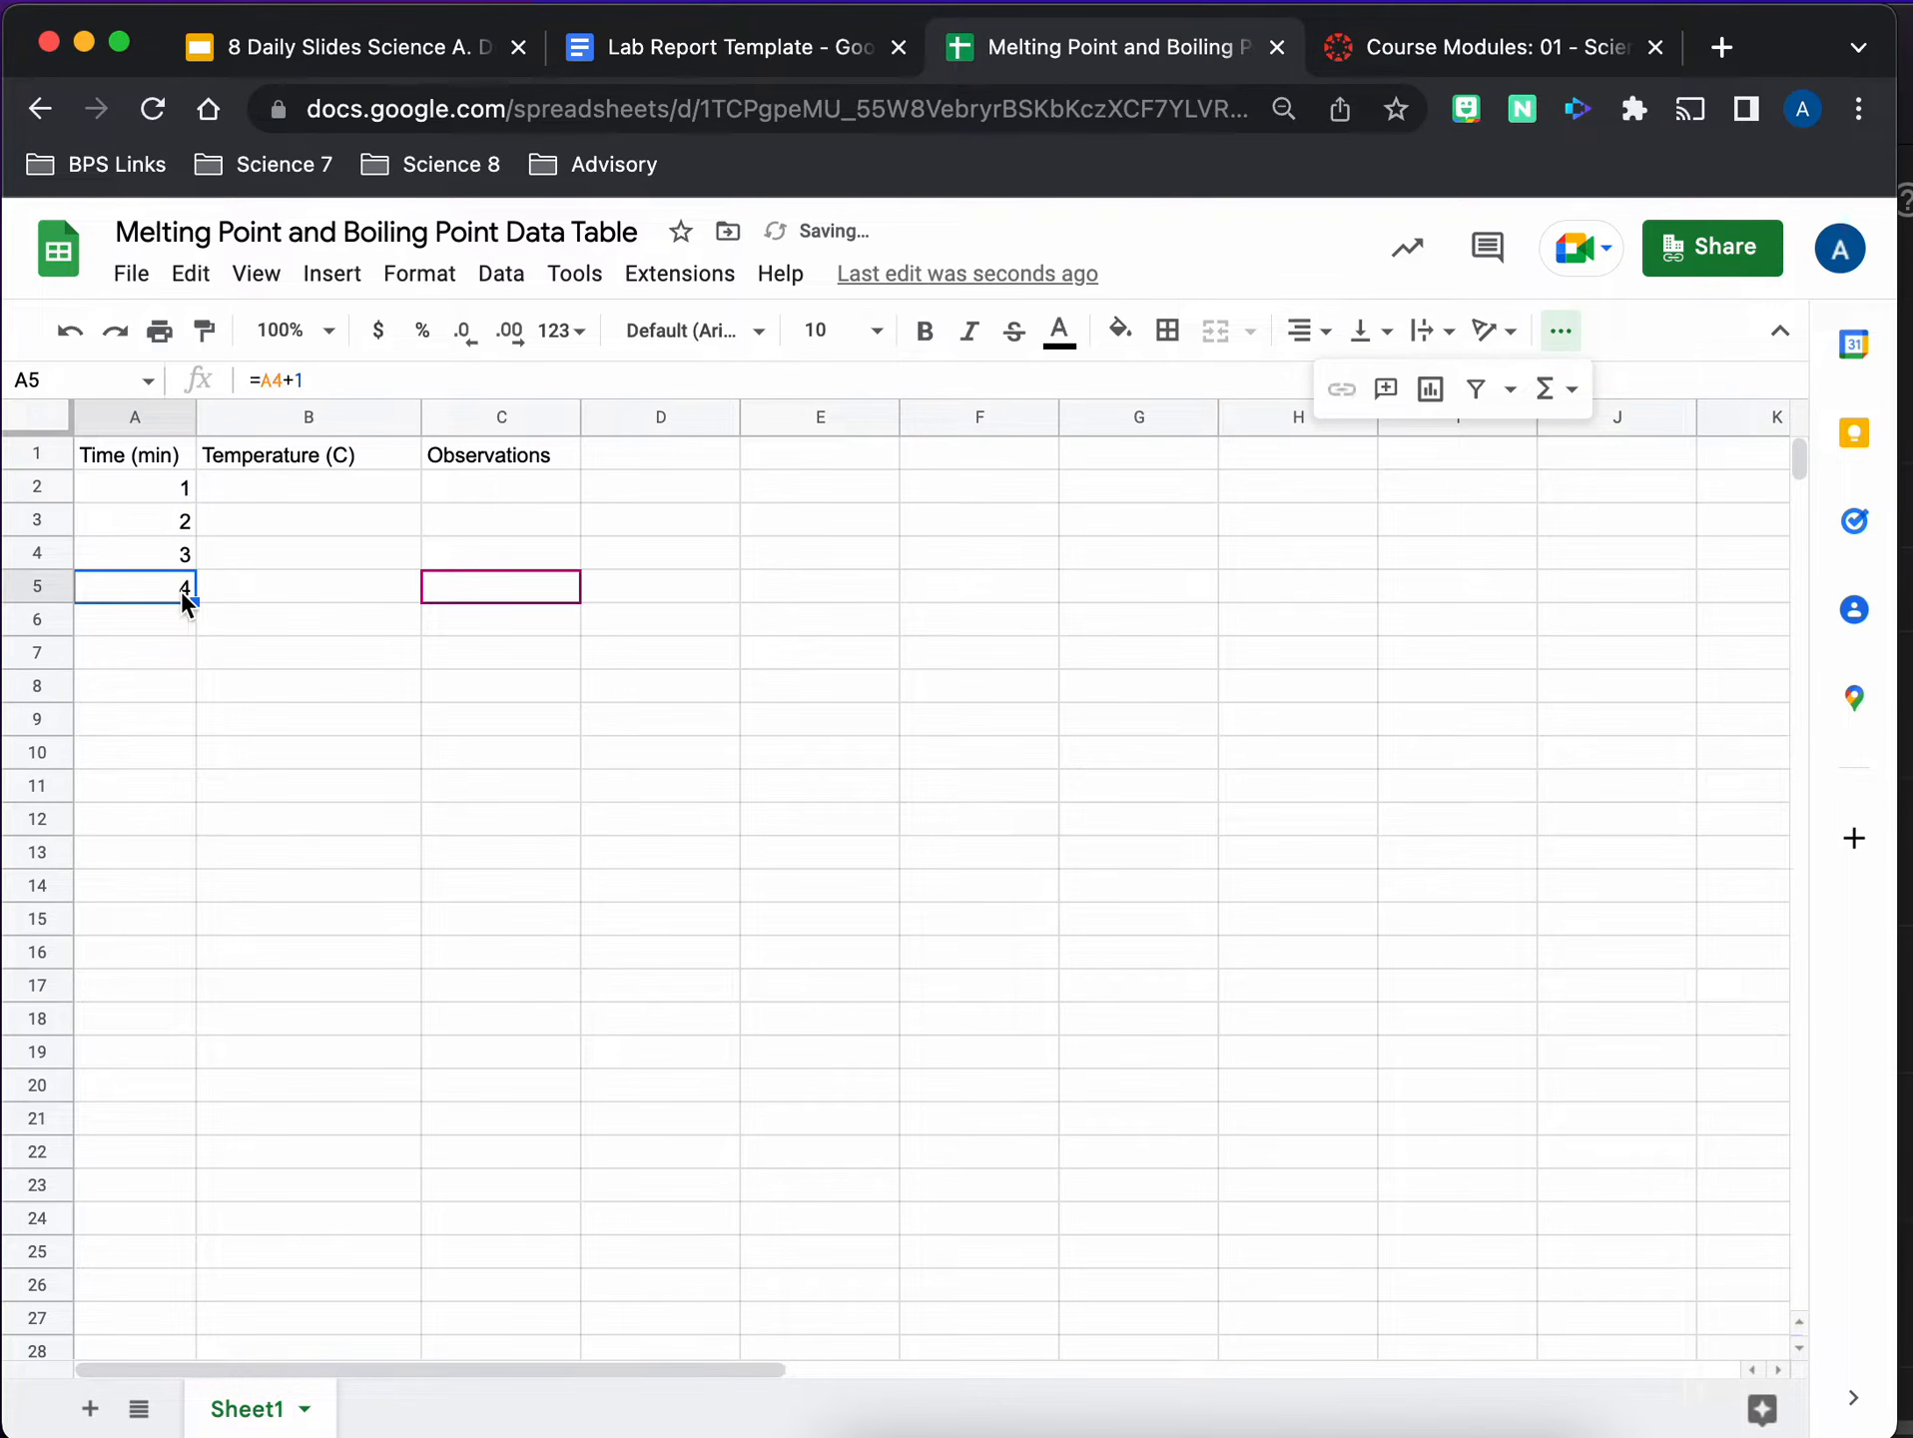
drag(194, 602, 189, 1123)
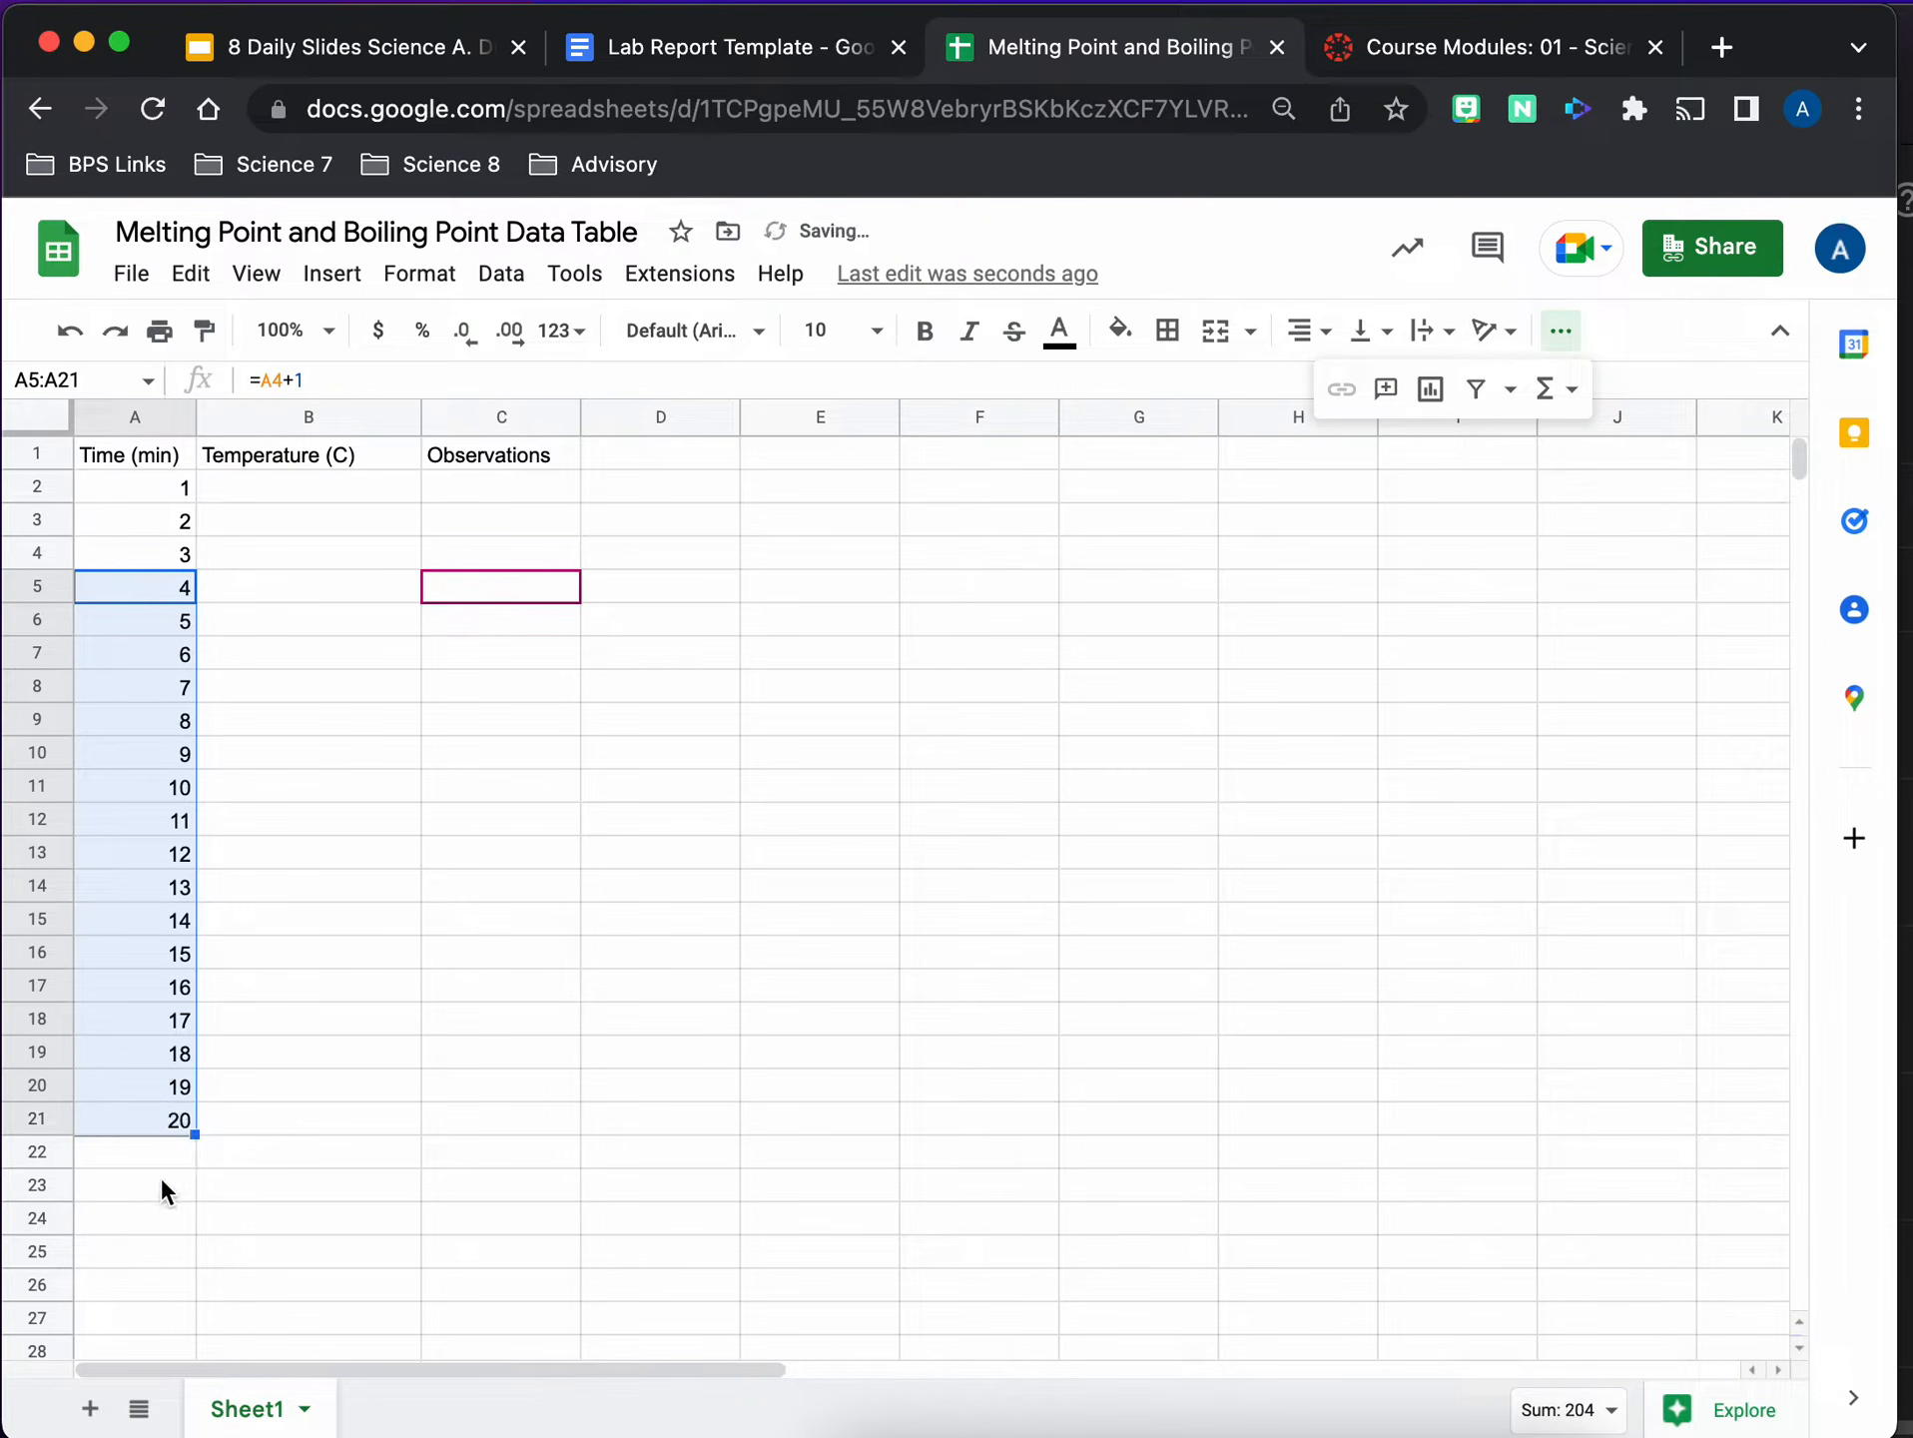
click(163, 1191)
click(282, 491)
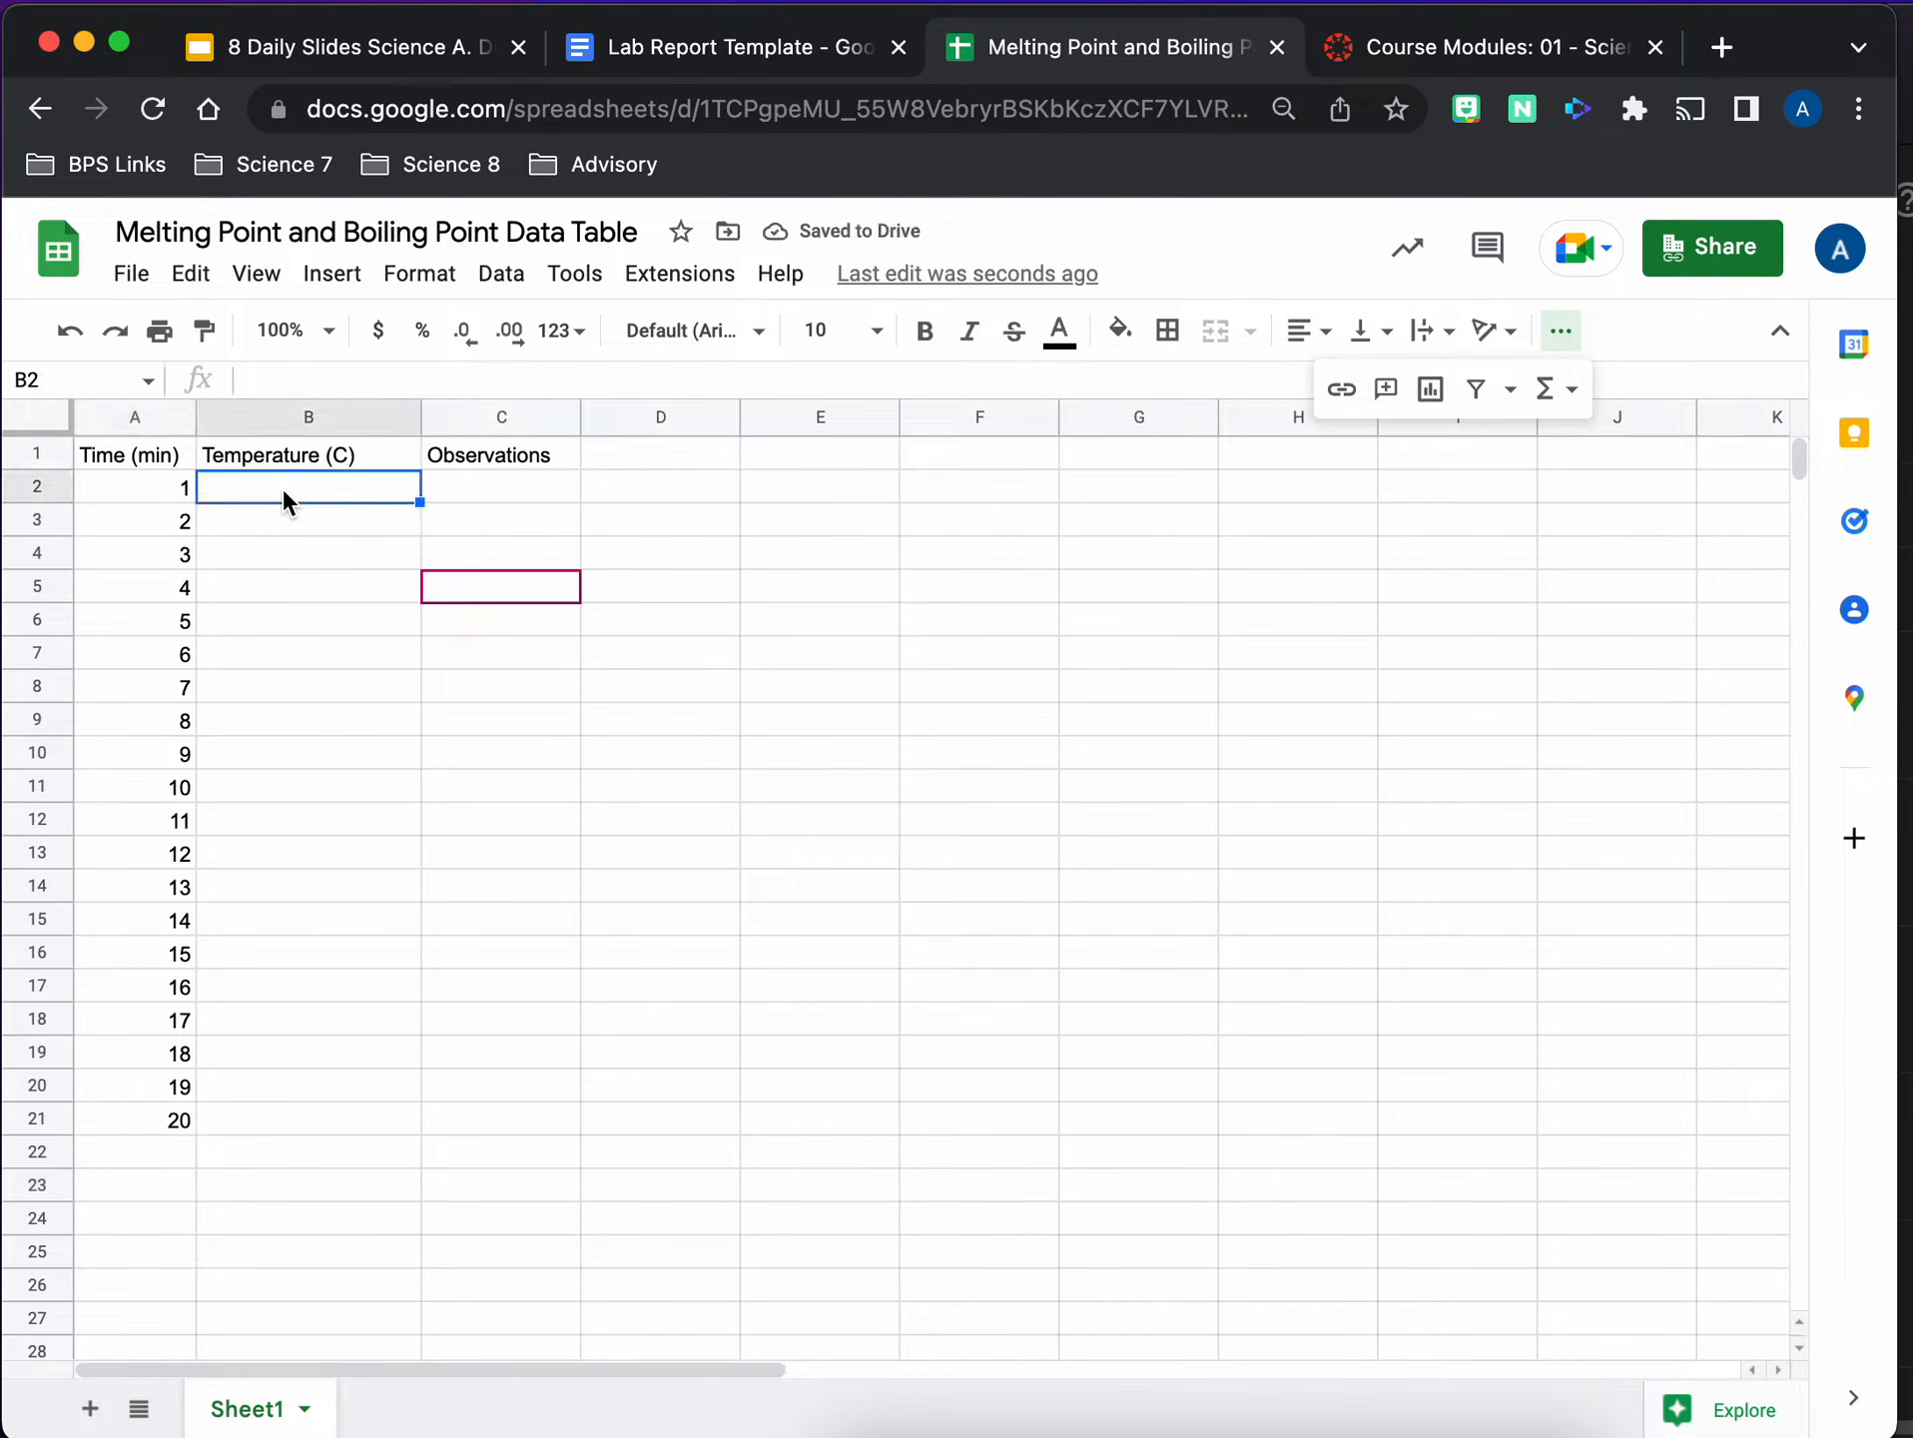
click(110, 454)
shift+click(480, 1123)
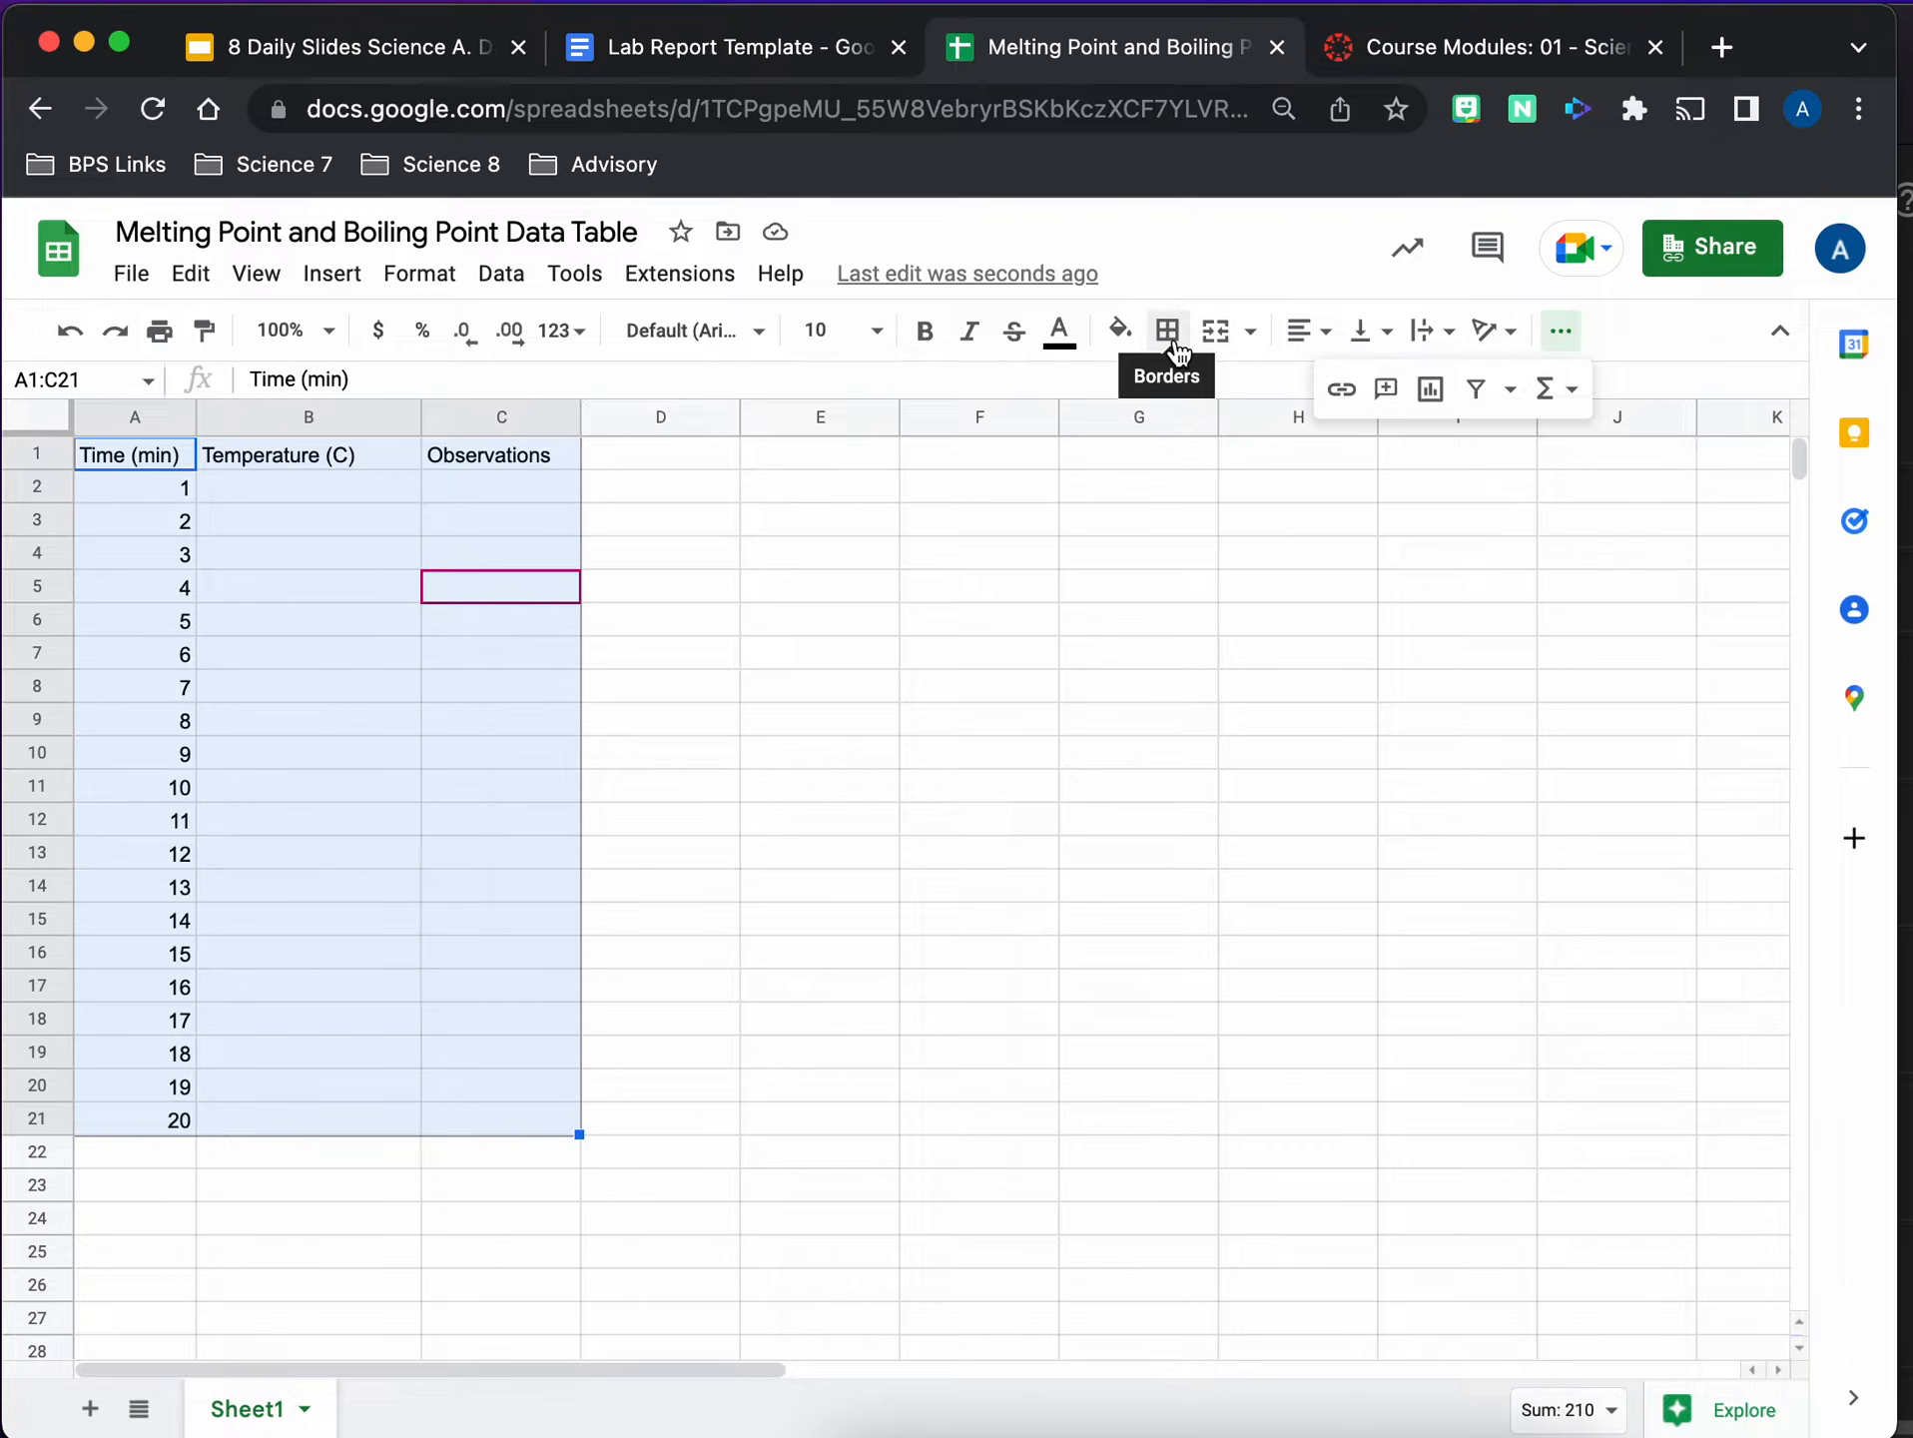
click(709, 484)
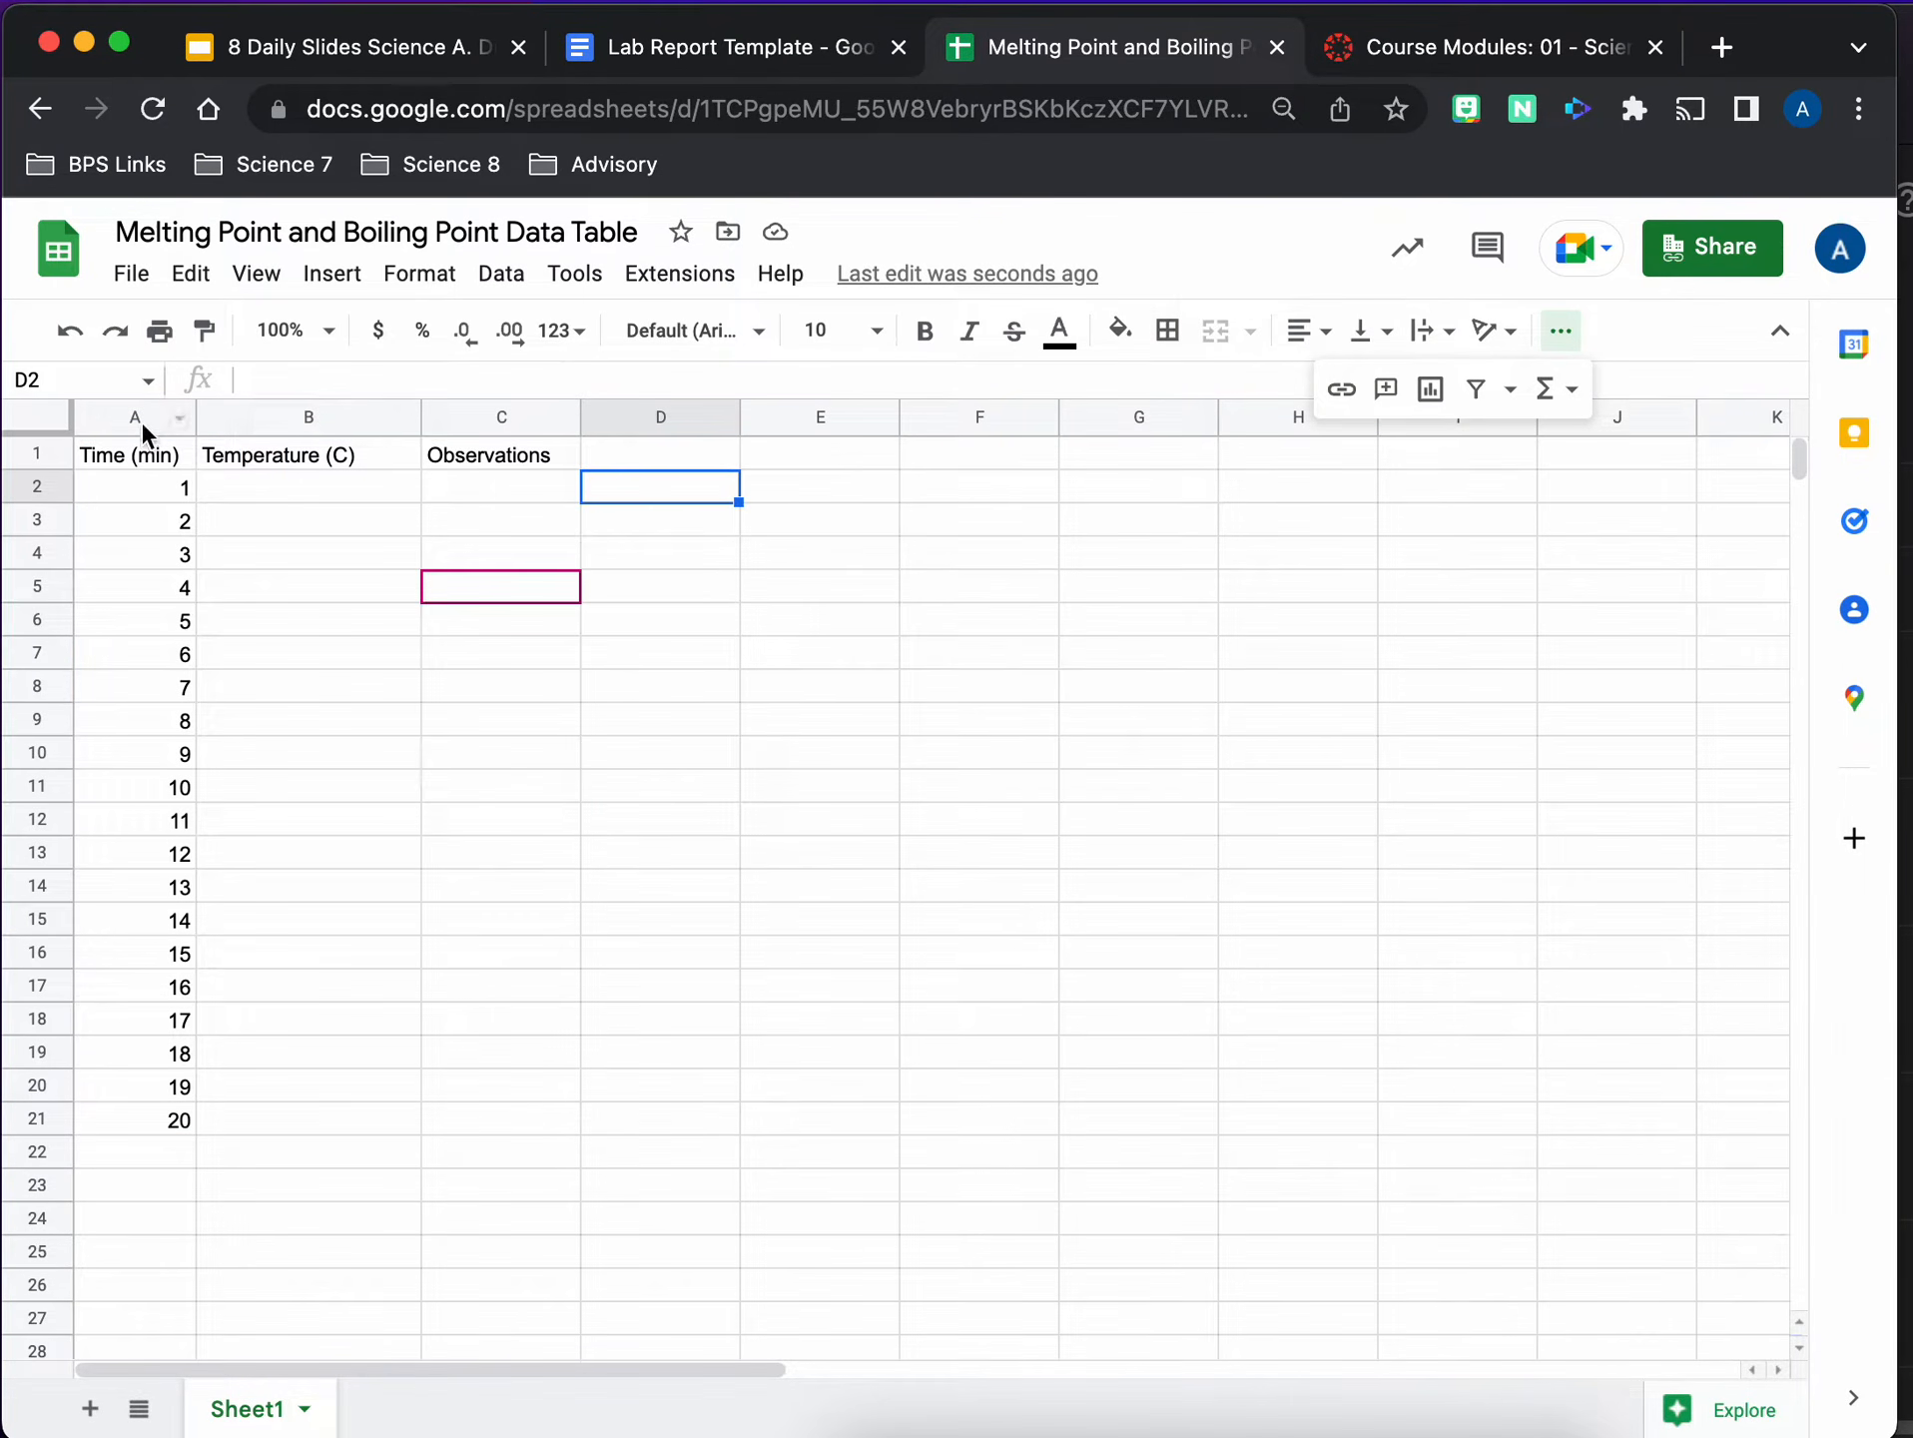
Apply all borders to the table range A1:C21
click(145, 465)
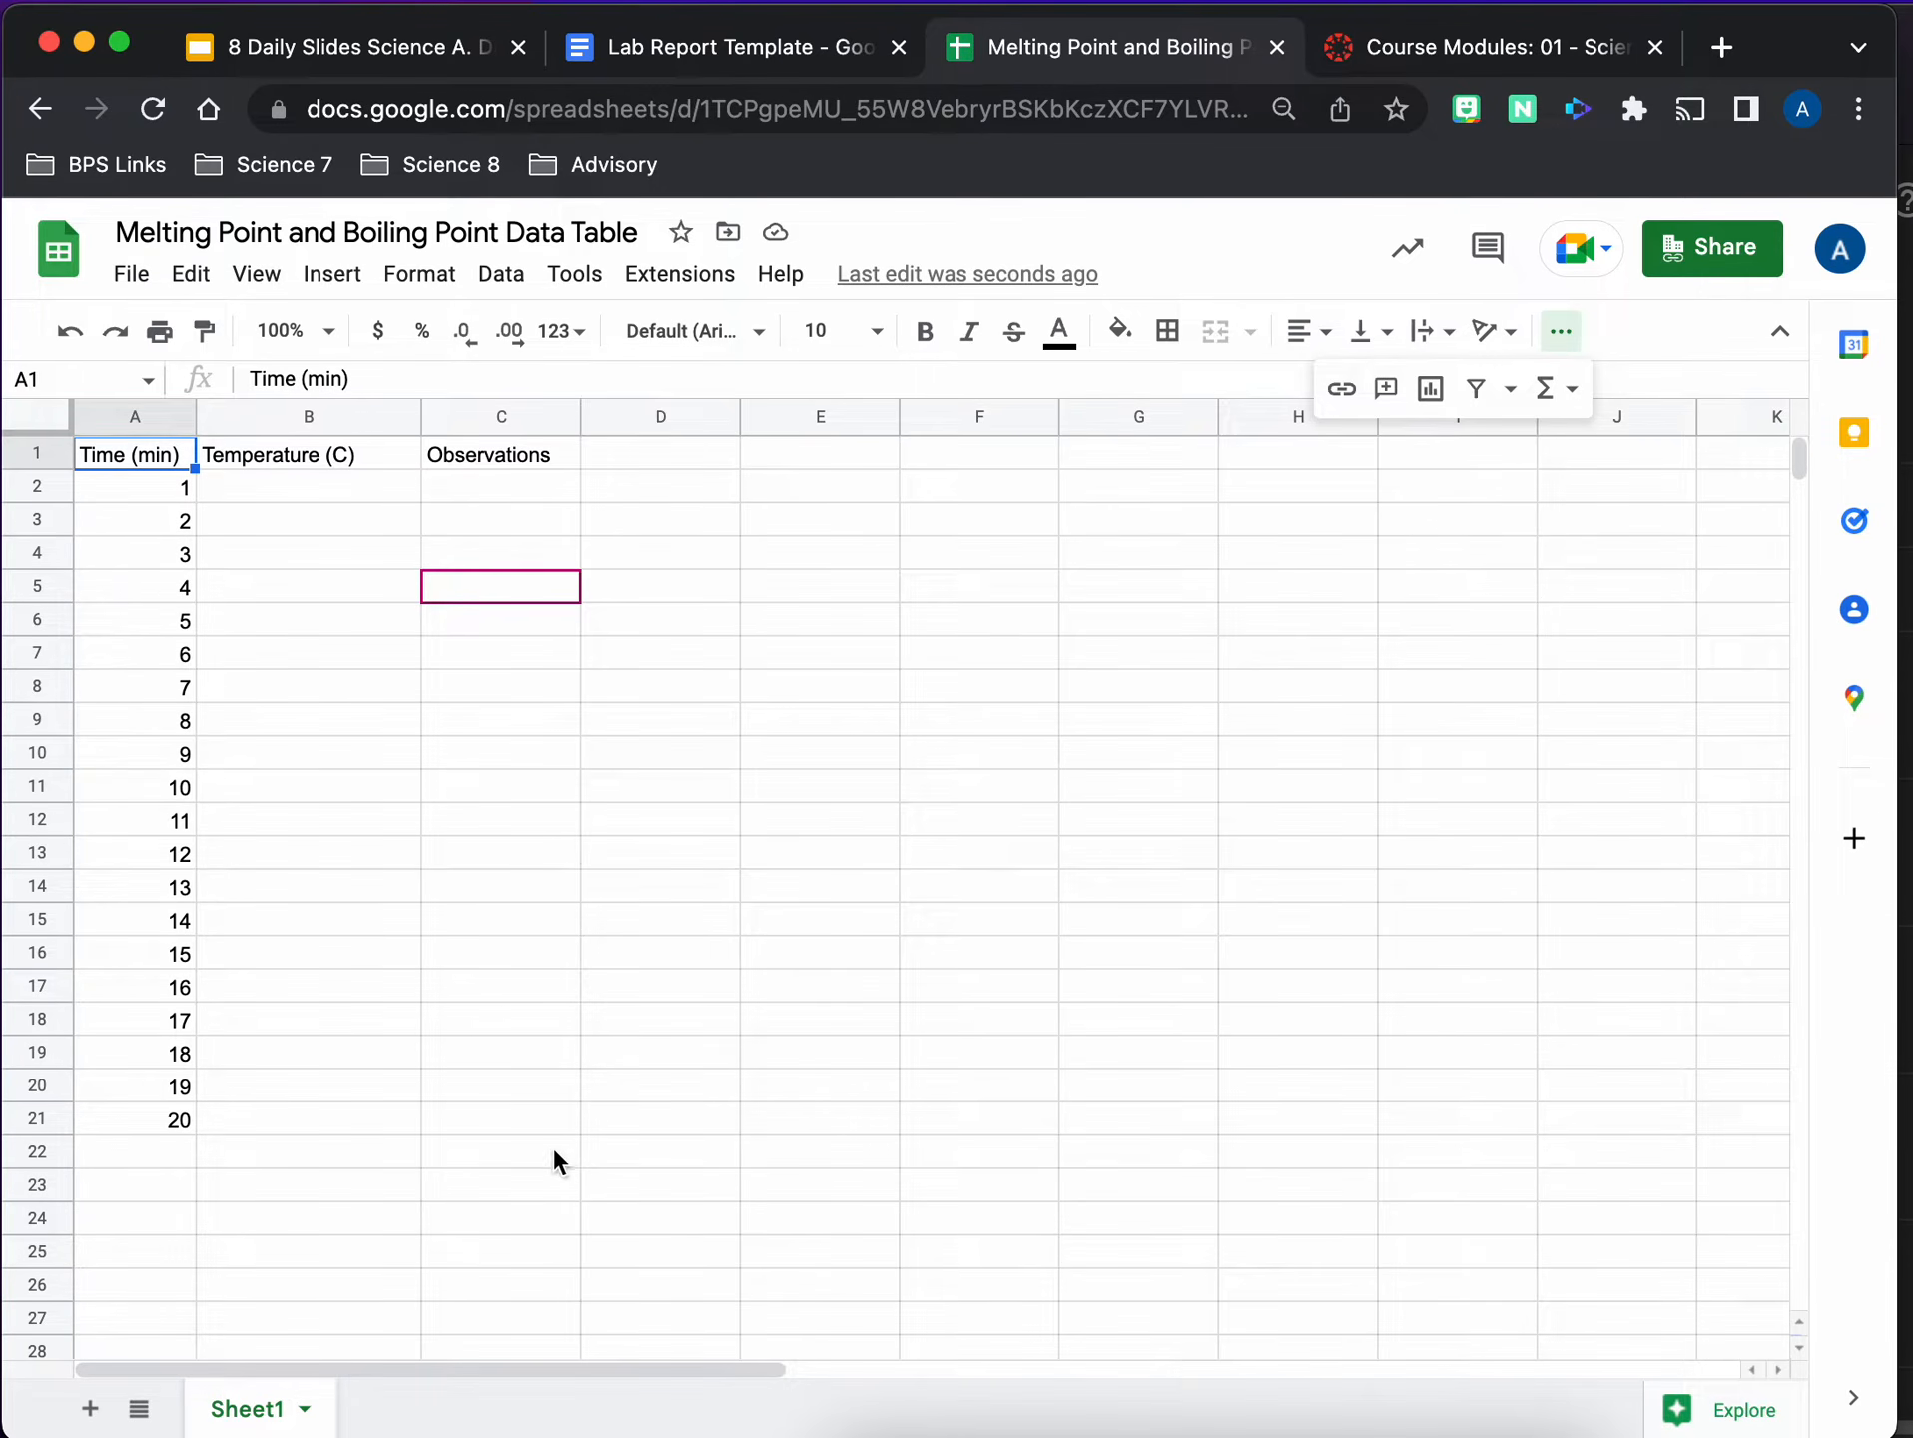
shift+click(551, 1118)
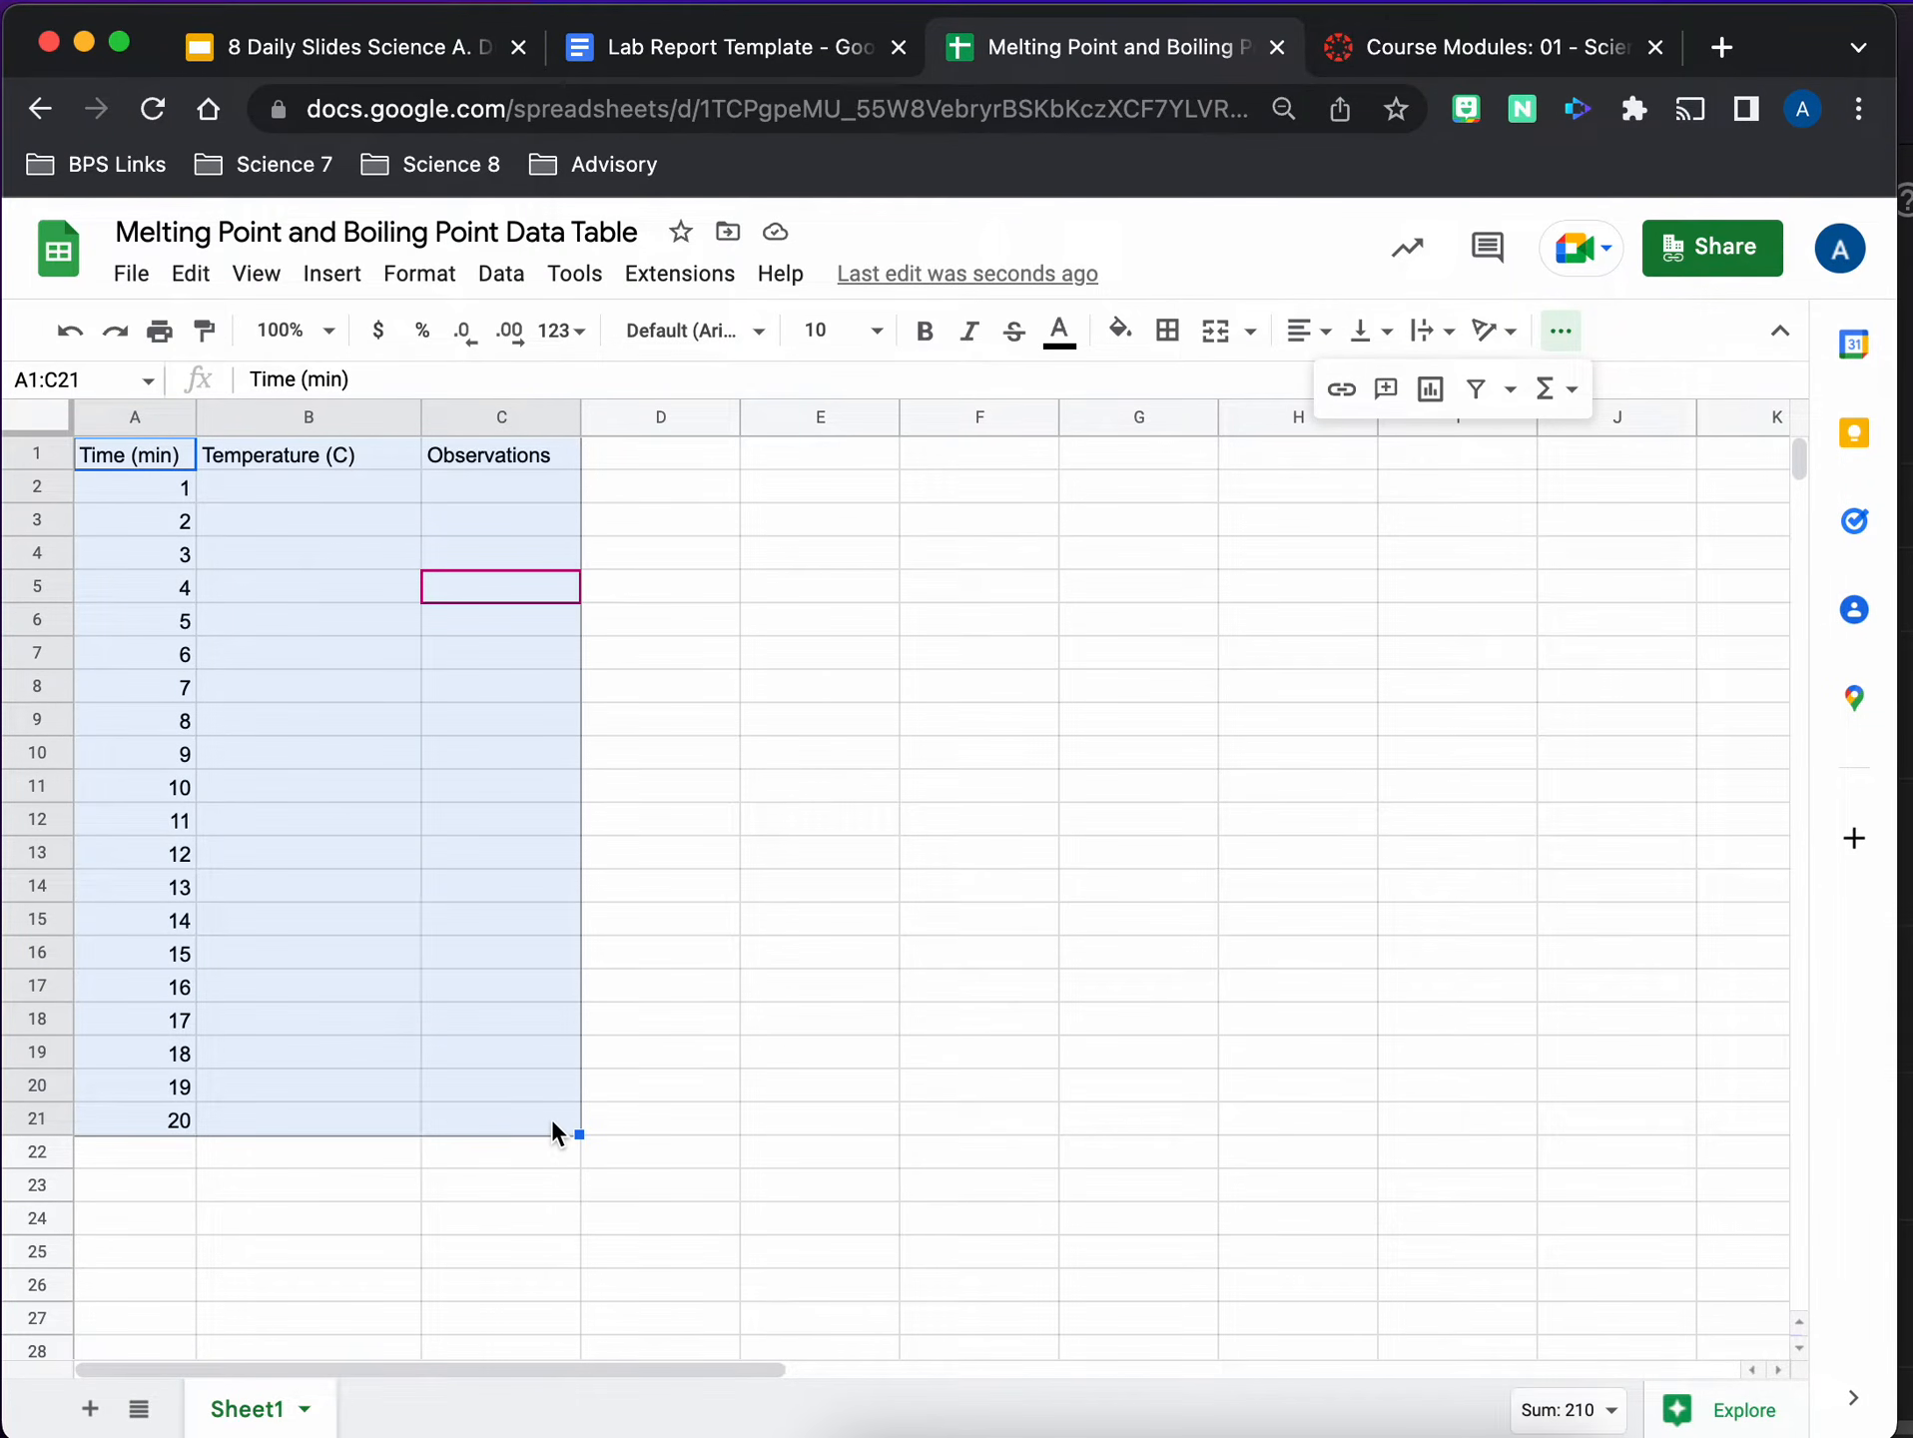
click(1175, 340)
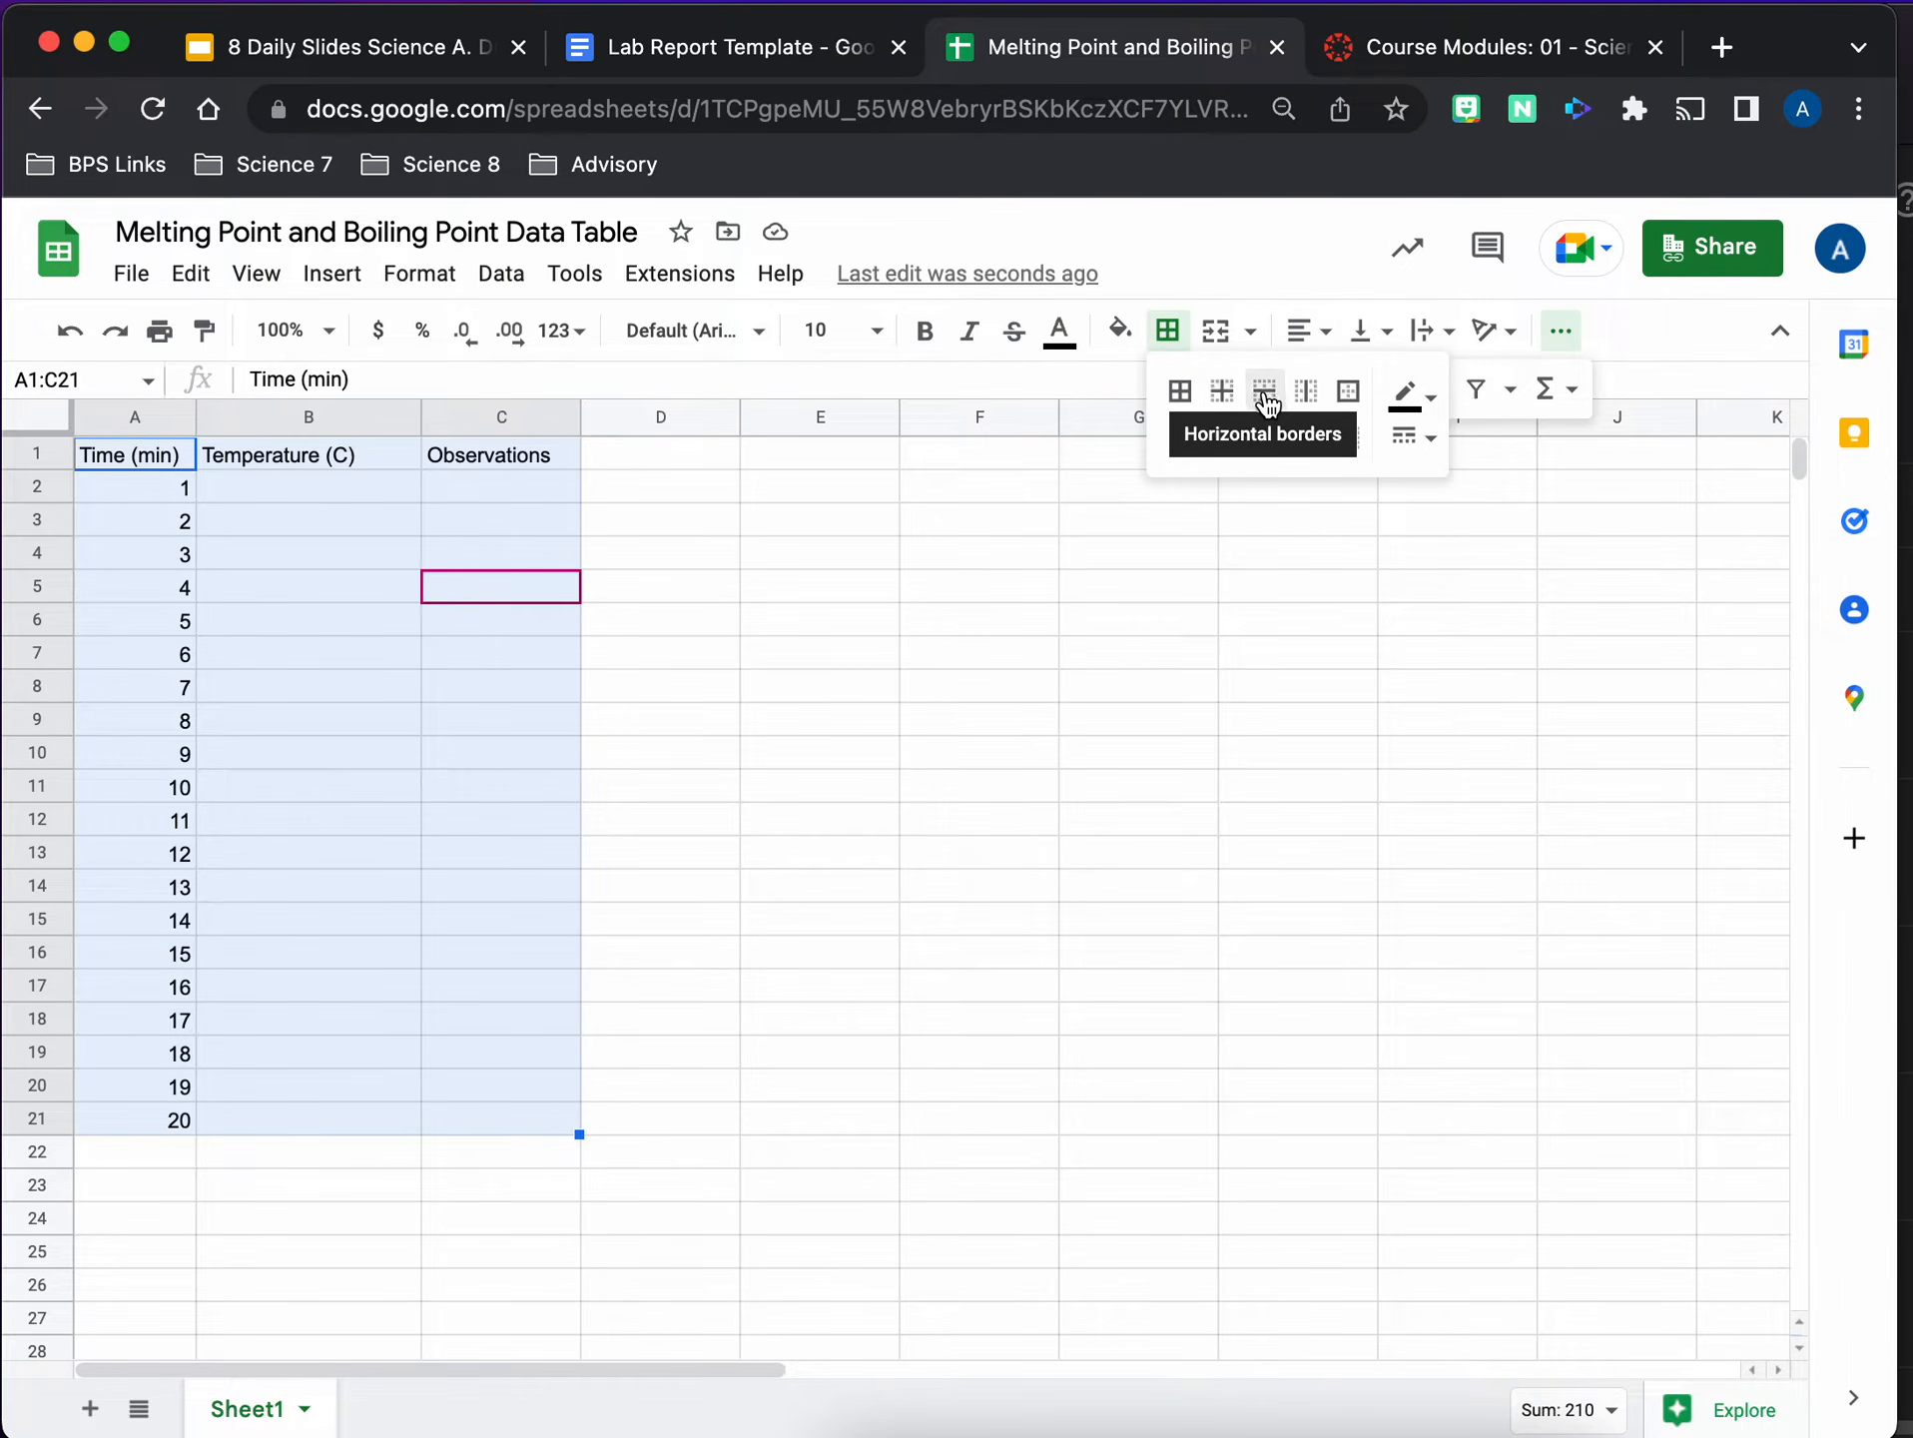
click(1179, 390)
click(735, 888)
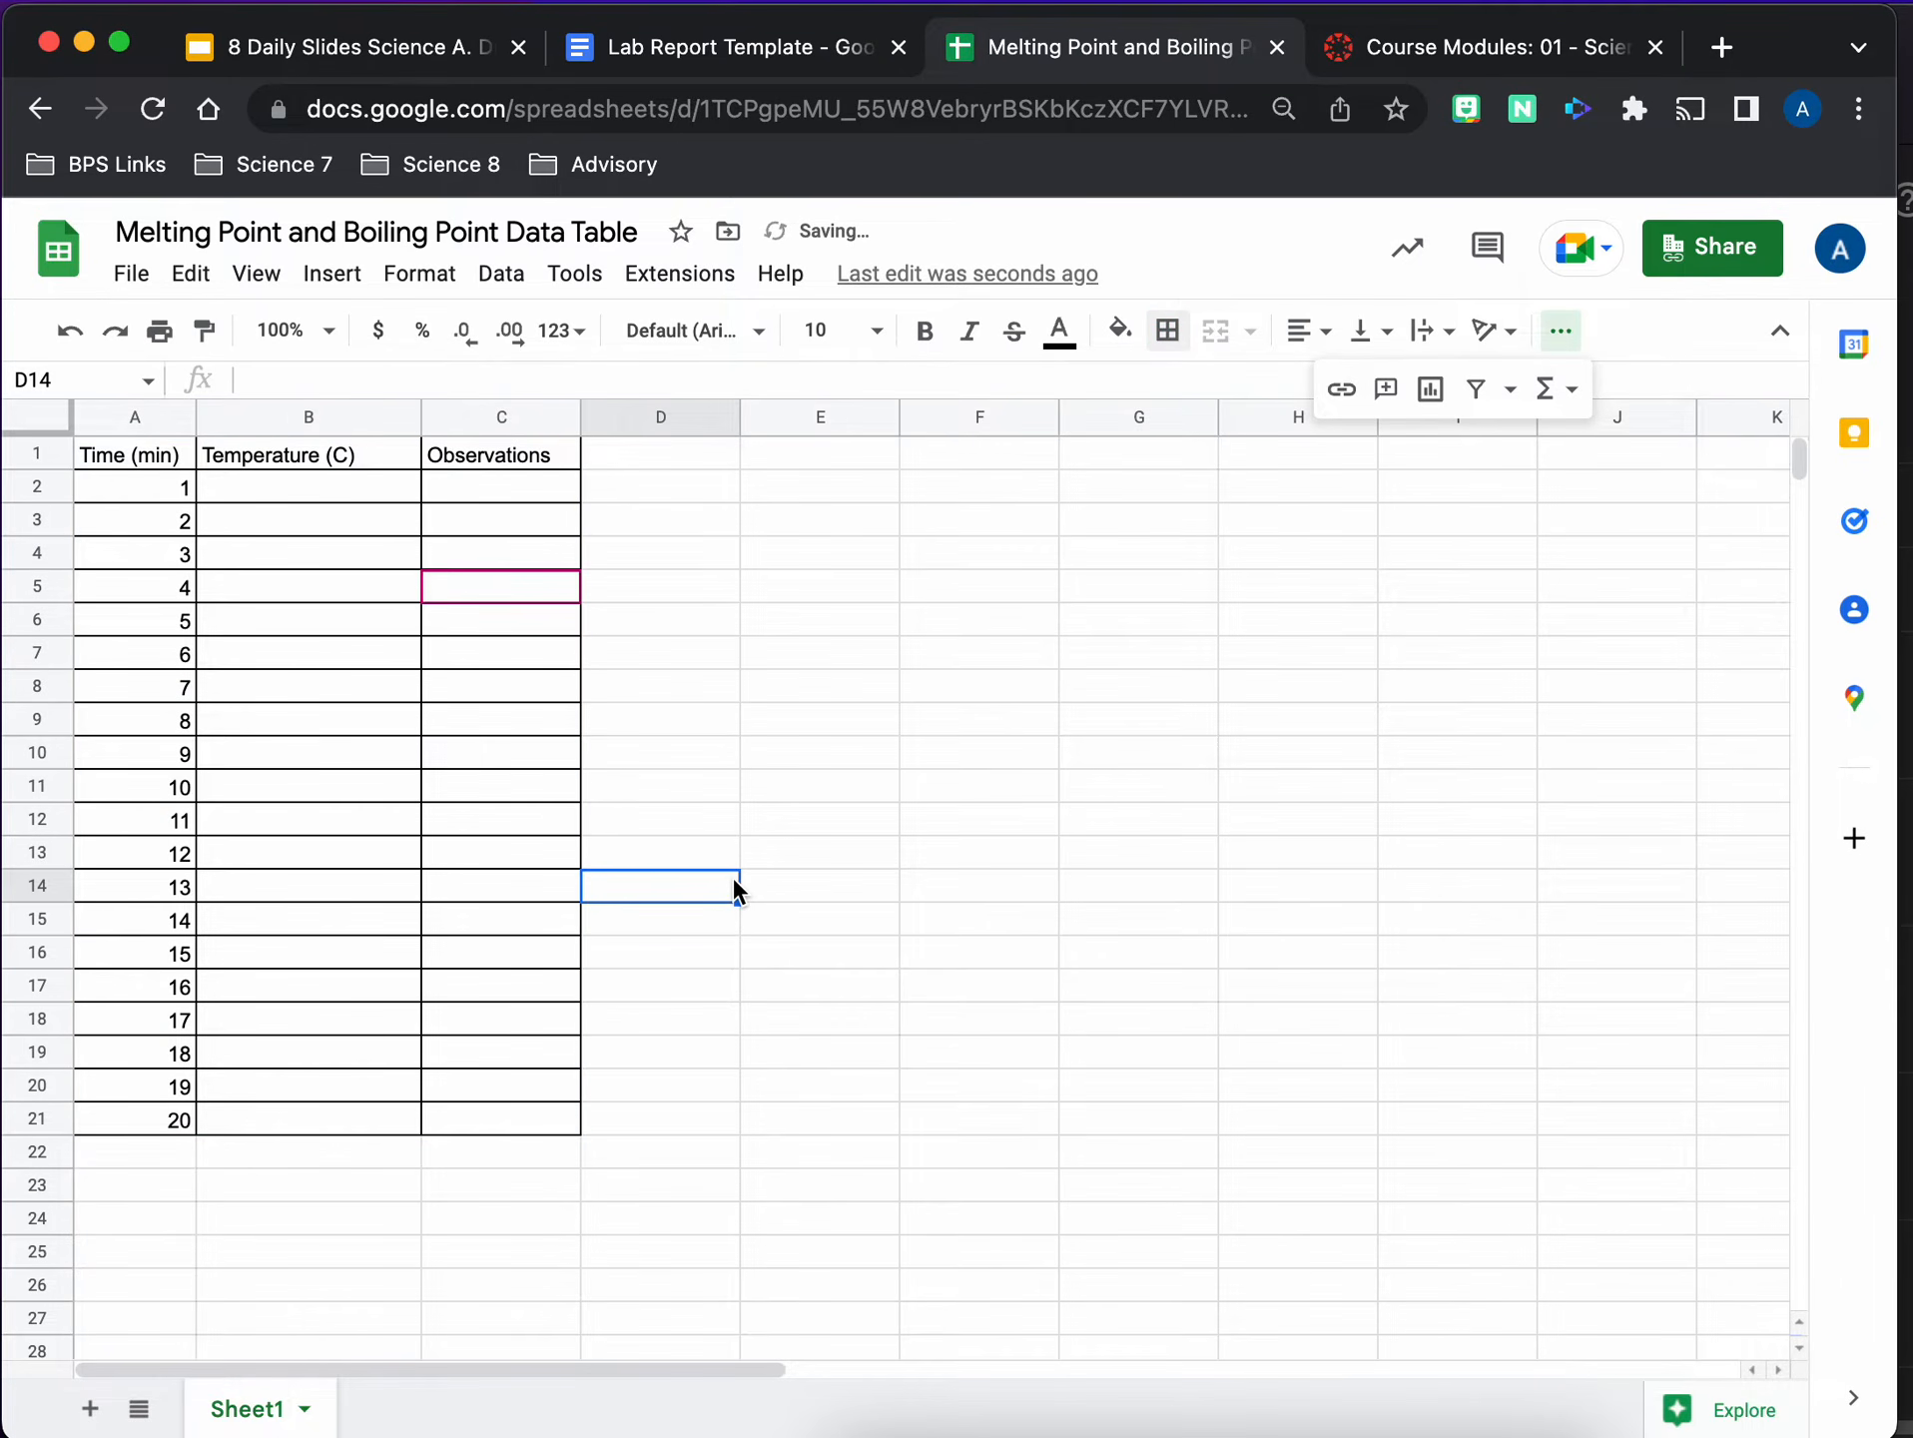
Try to paste the copied temperature and observation data, including its headers, starting at cell B2
click(337, 487)
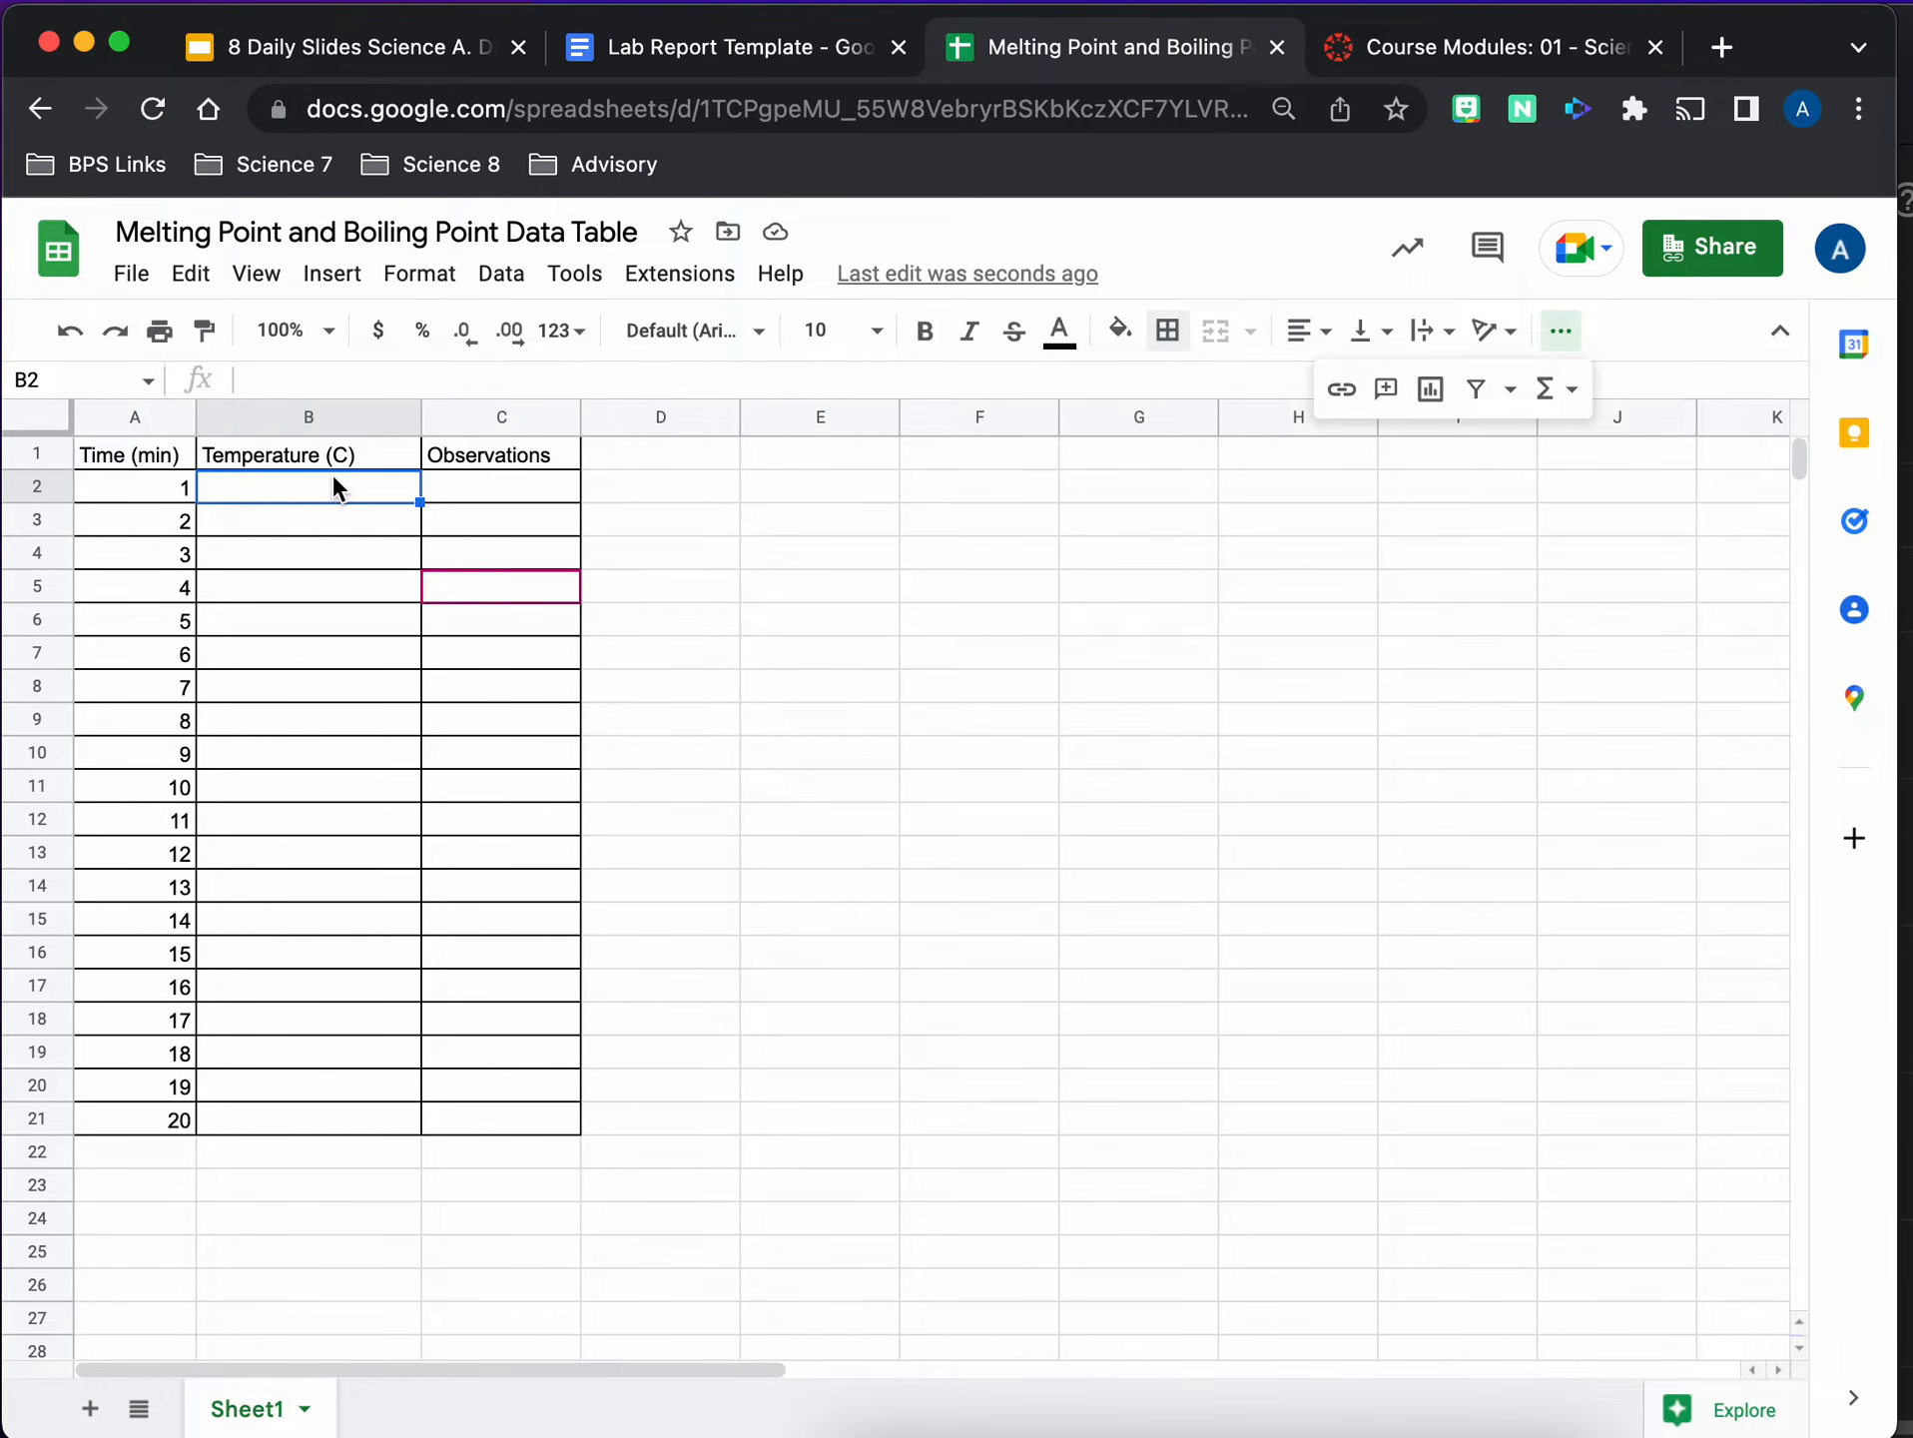
text(Temperature (C)	Observations 0	Solid ice 0.2	 0.4	 0.6	 3	30% melted 5	 7	 9	40% melt 15	 18	60% melted 20	 30	All melted 35	 48	 57	 70	Bubbles form, vapor 86	 89	More bubbles, more vapor 94	 97	Full boil, lots of vapor)
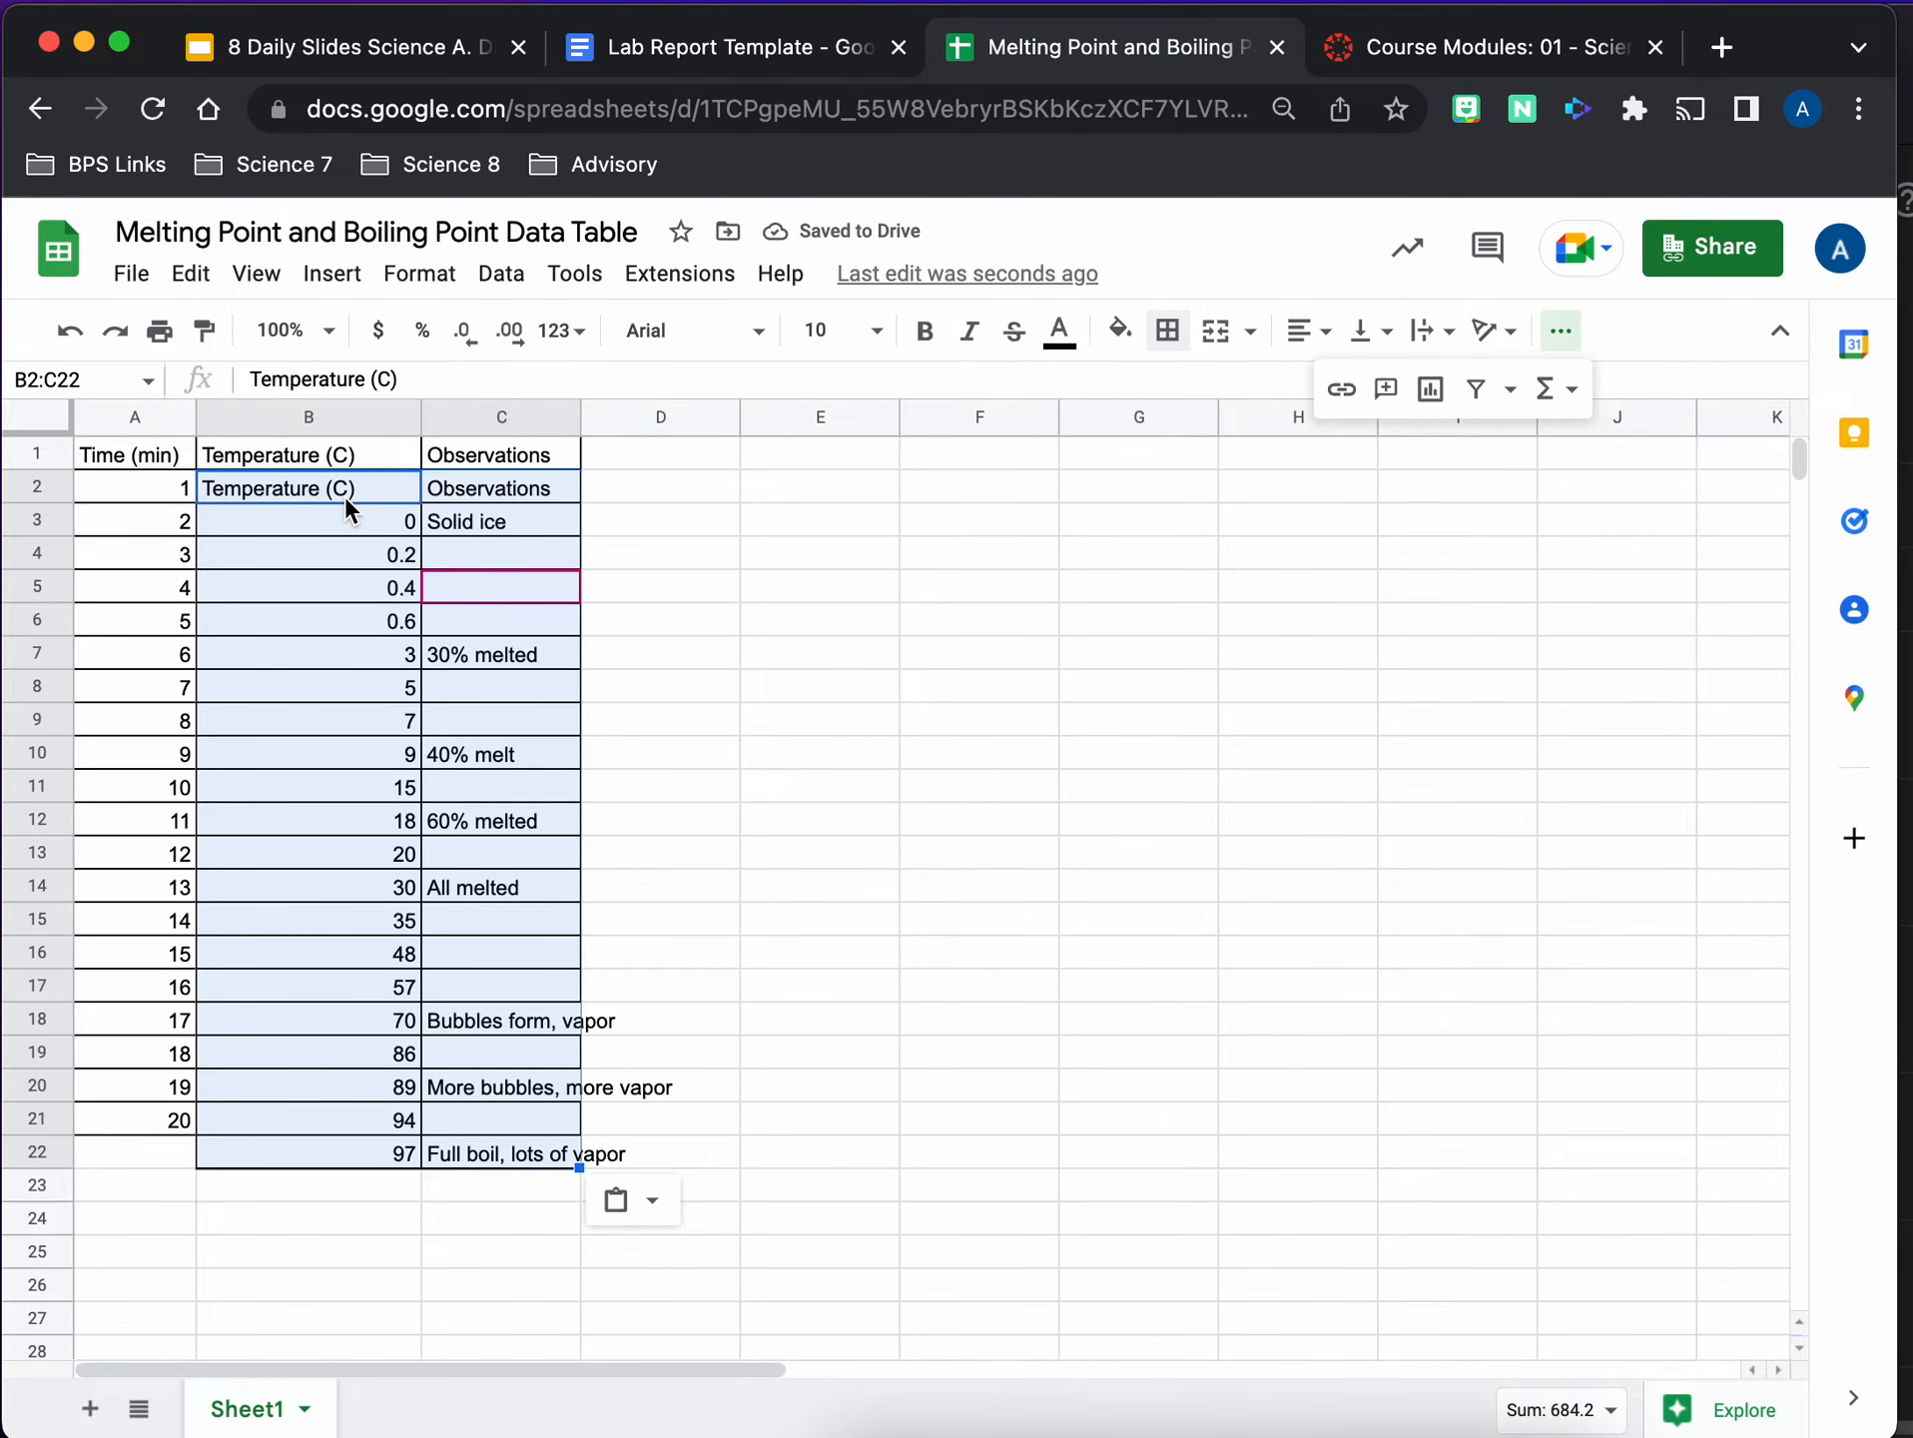
key(super+z)
Paste the copied Temperature (C) and Observations columns with their headers, starting at cell B1
click(332, 455)
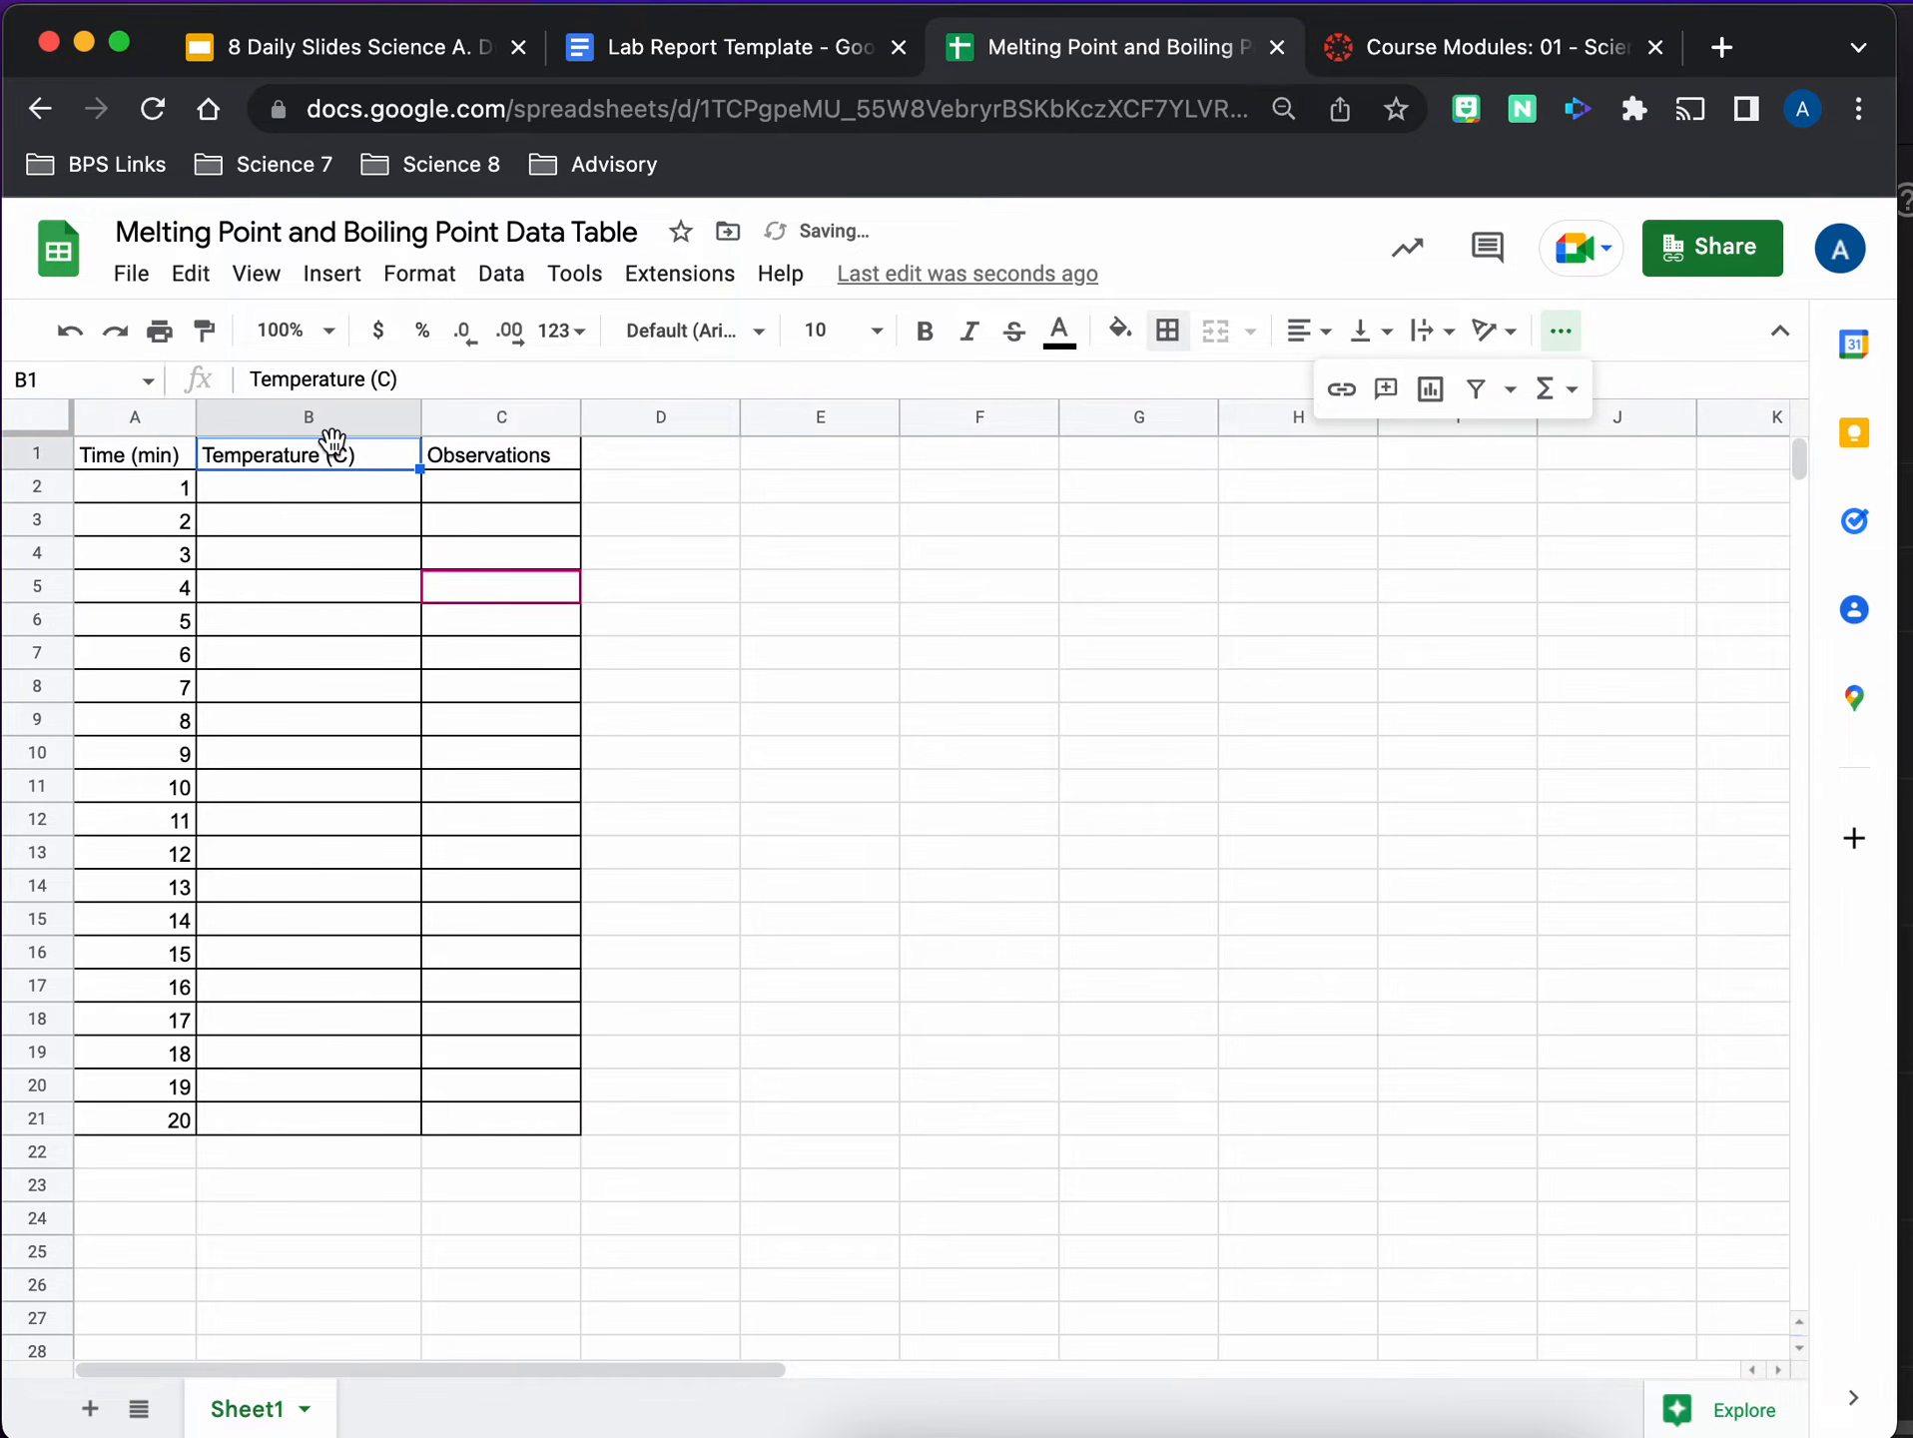
text(Temperature (C)	Observations 0	Solid ice 0.2	 0.4	 0.6	 3	30% melted 5	 7	 9	40% melt 15	 18	60% melted 20	 30	All melted 35	 48	 57	 70	Bubbles form, vapor 86	 89	More bubbles, more vapor 94	 97	Full boil, lots of vapor)
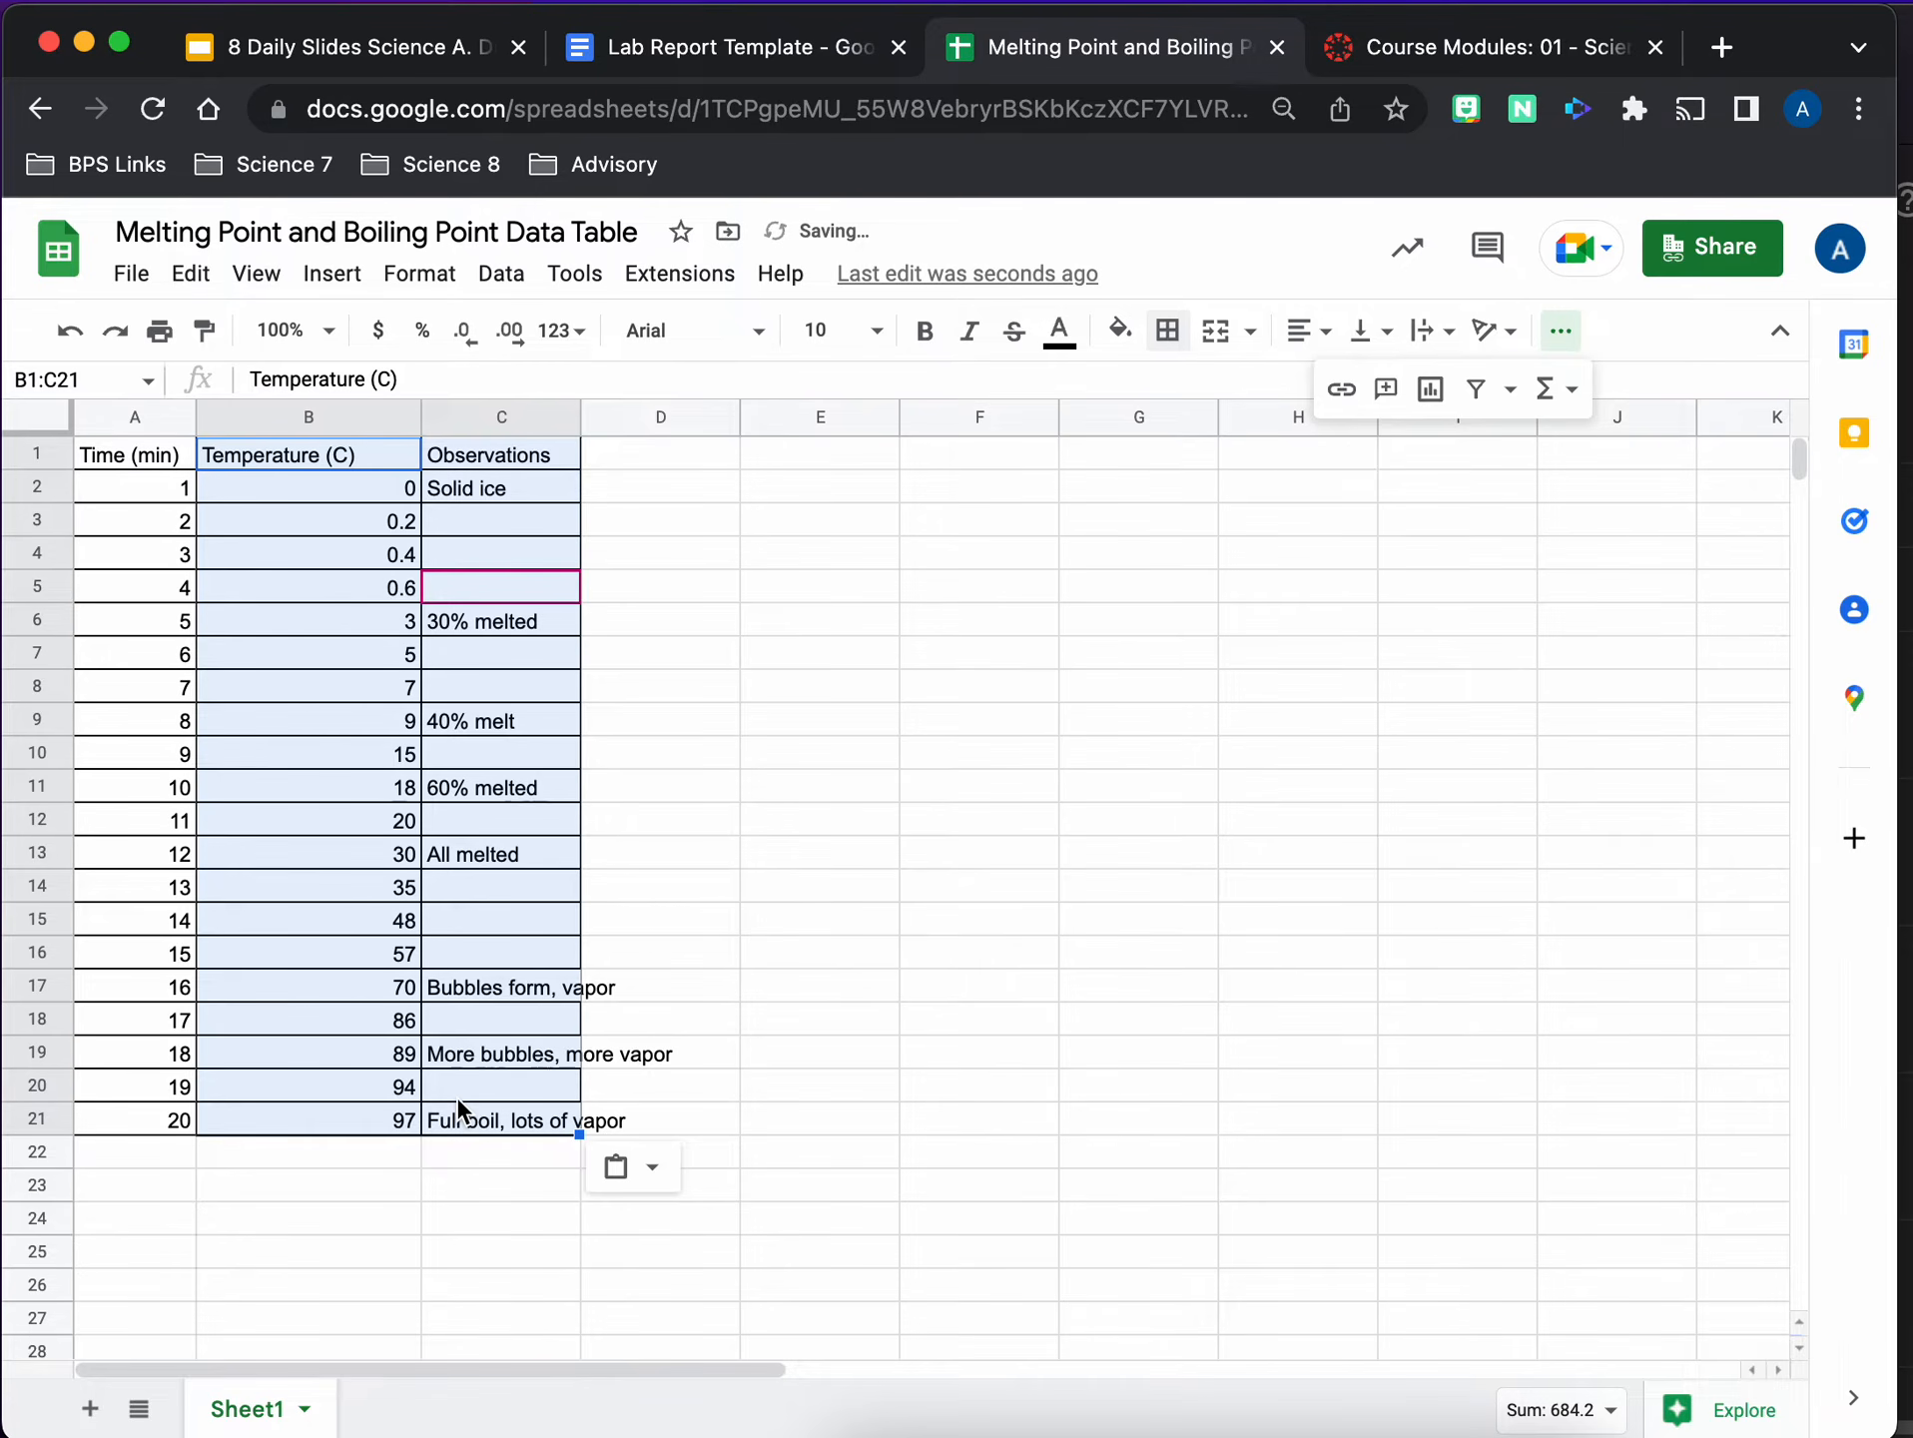
click(499, 1181)
Copy the whole data table in A1:C21
click(539, 1116)
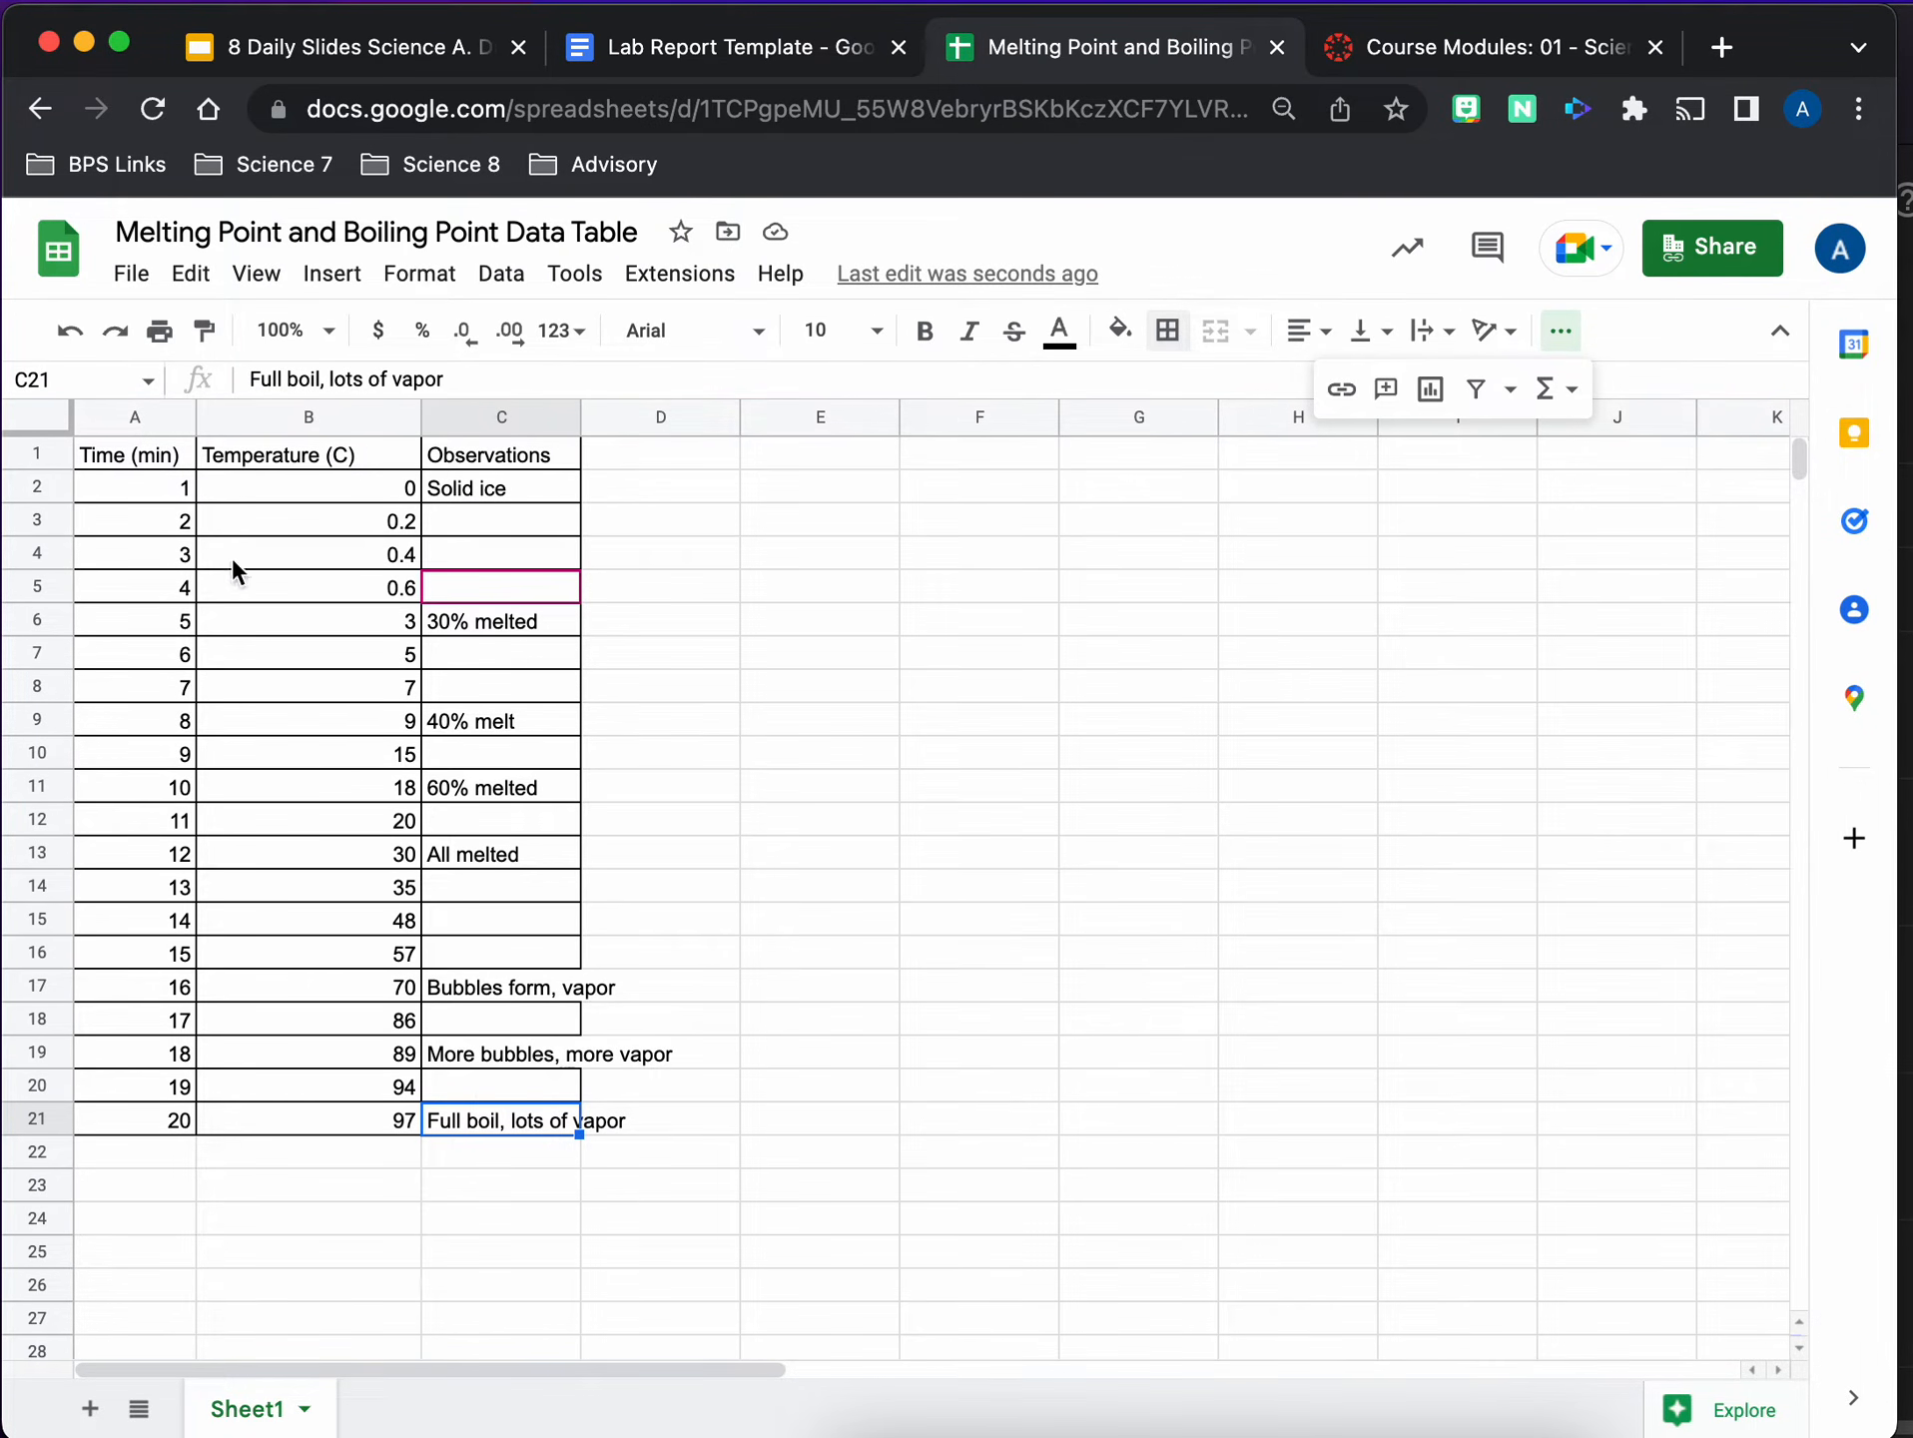
shift+click(141, 460)
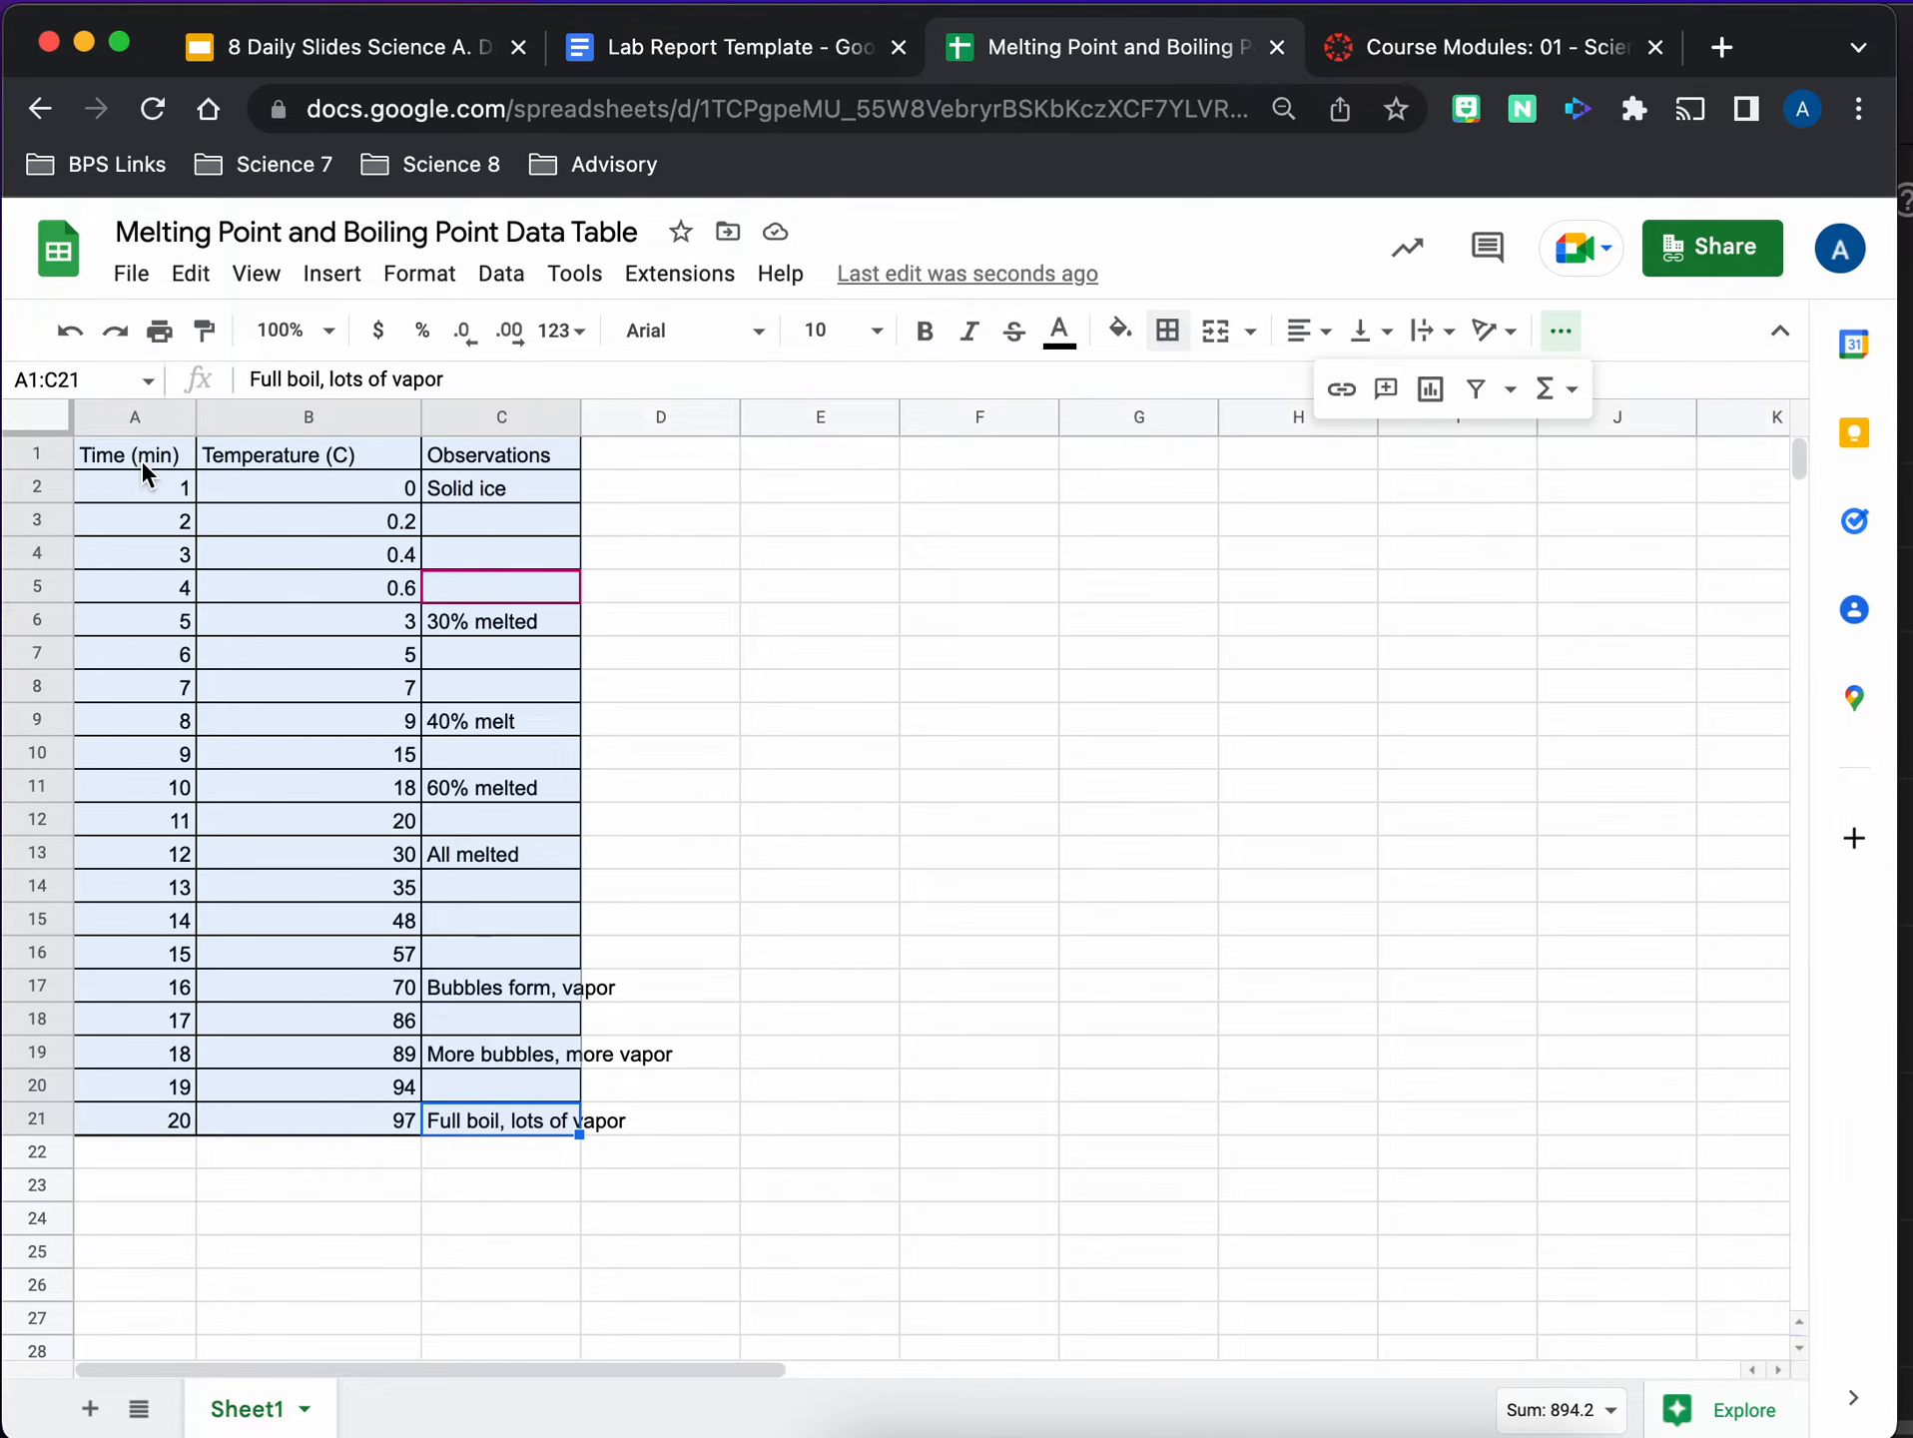
key(super+c)
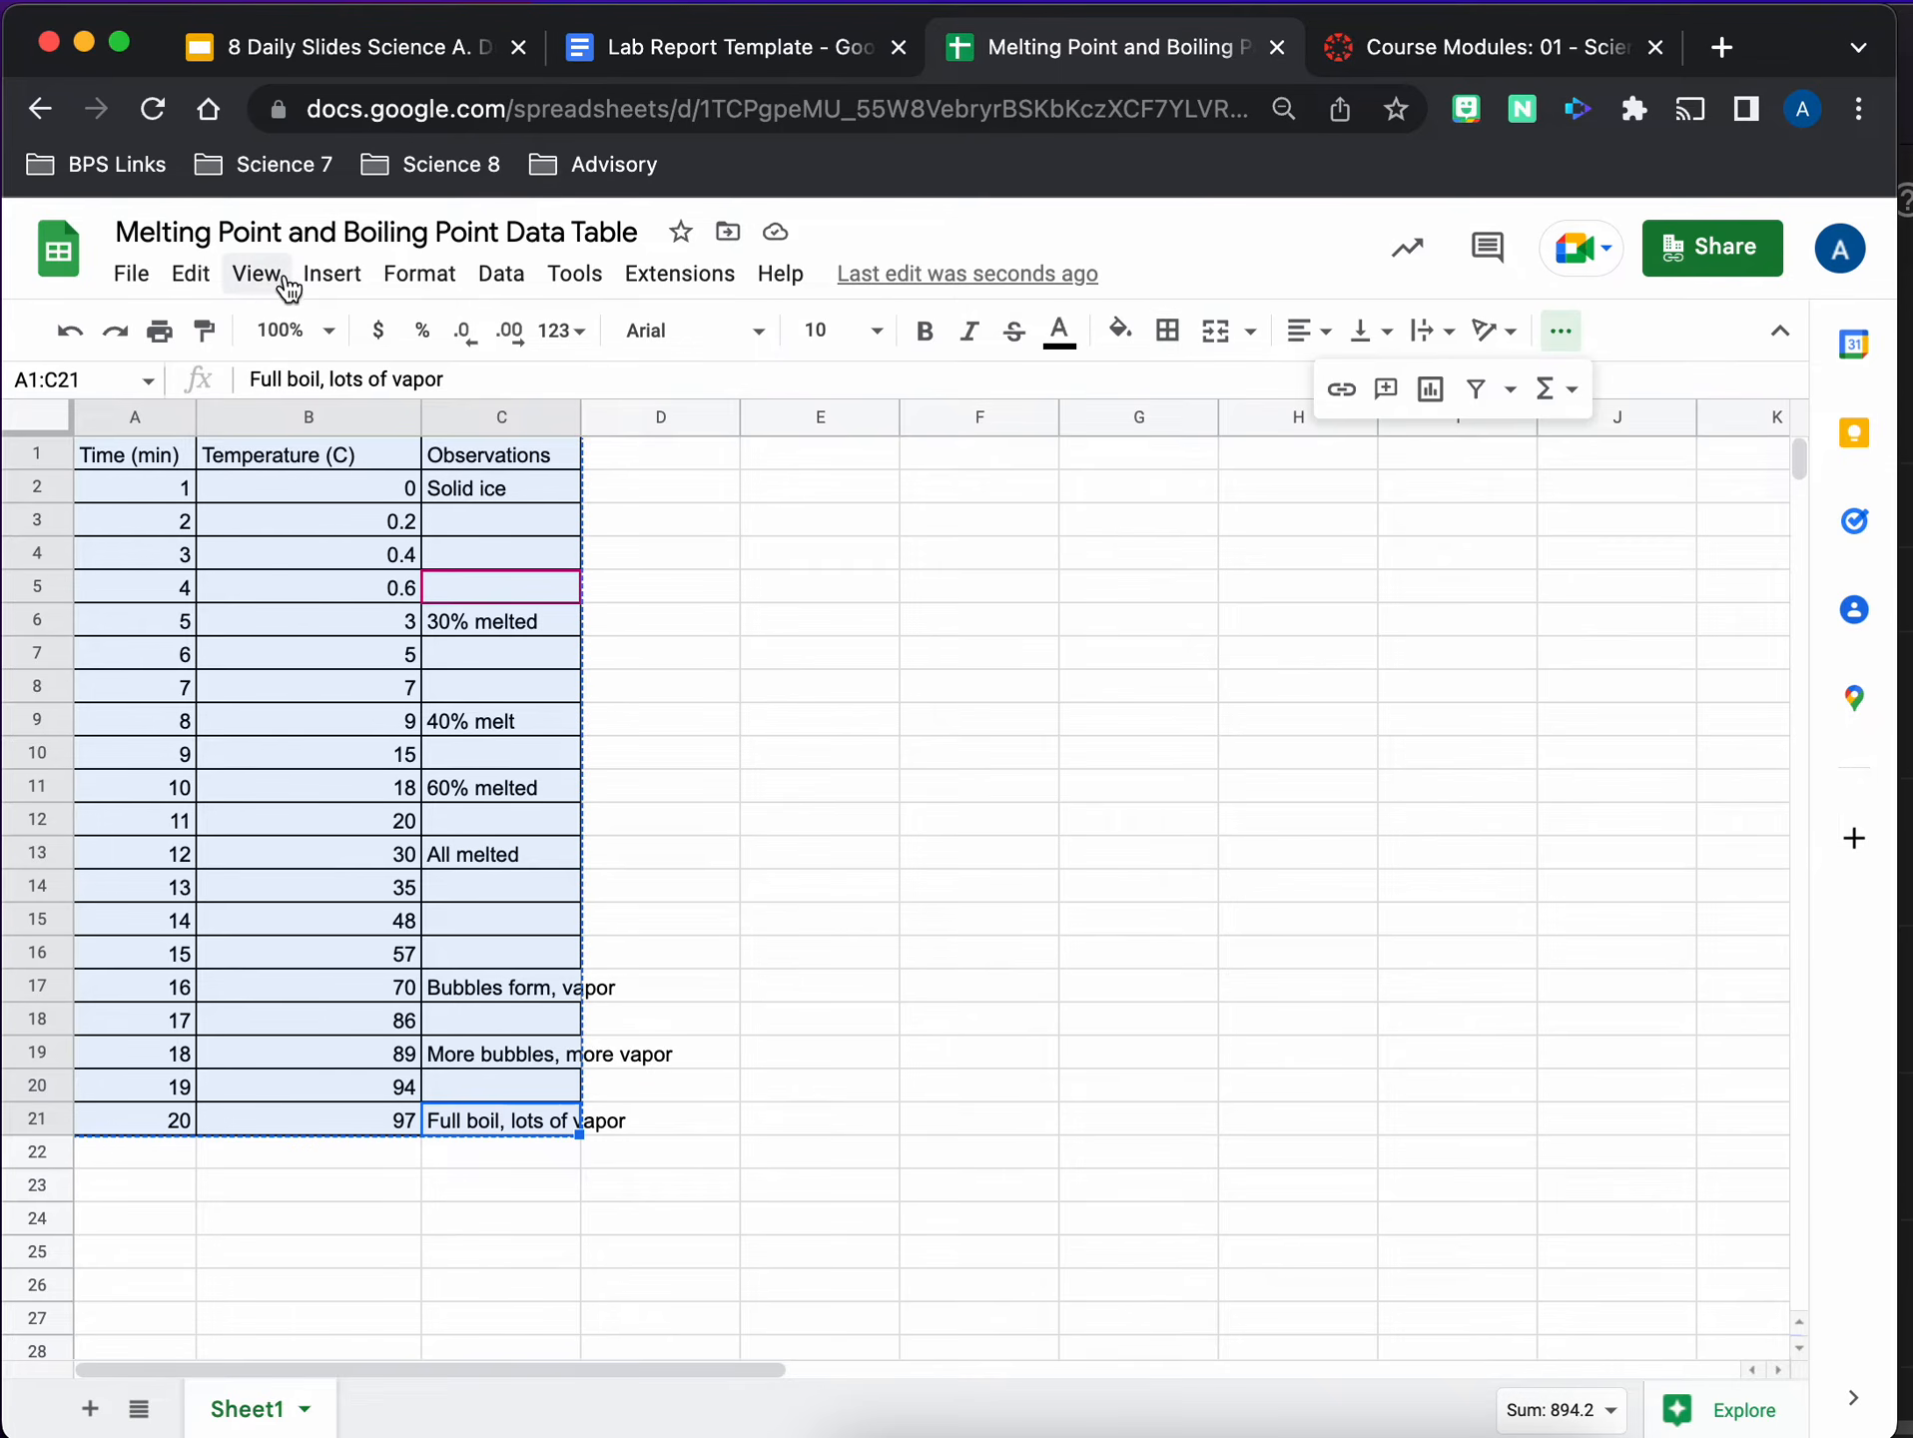
click(195, 274)
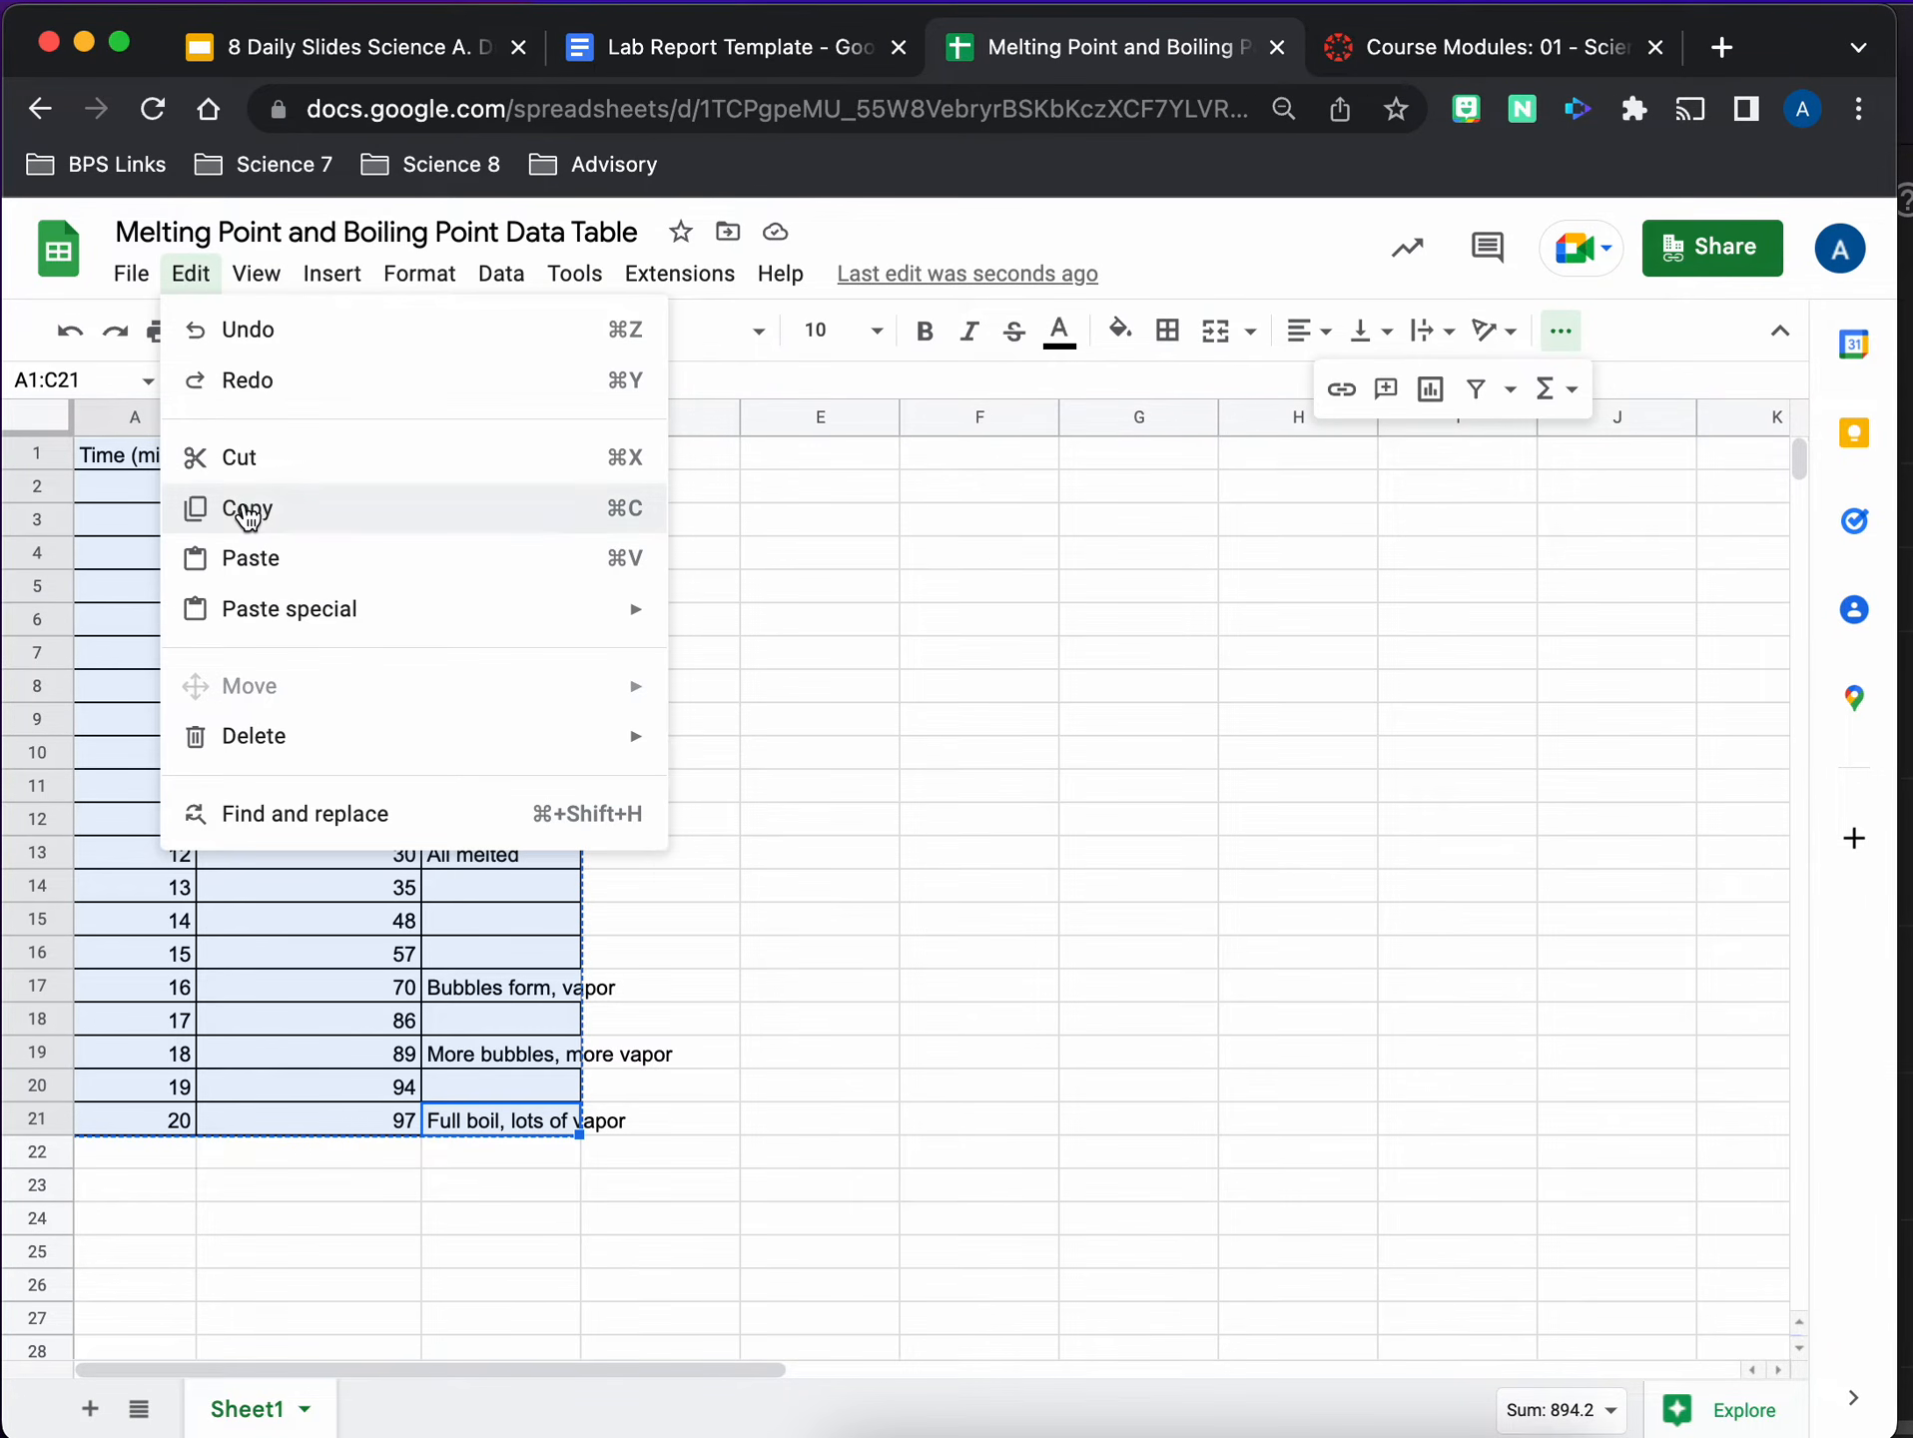
Switch to the Lab Report Template document and add a "Data Table" line below the notes in the Data section
click(784, 67)
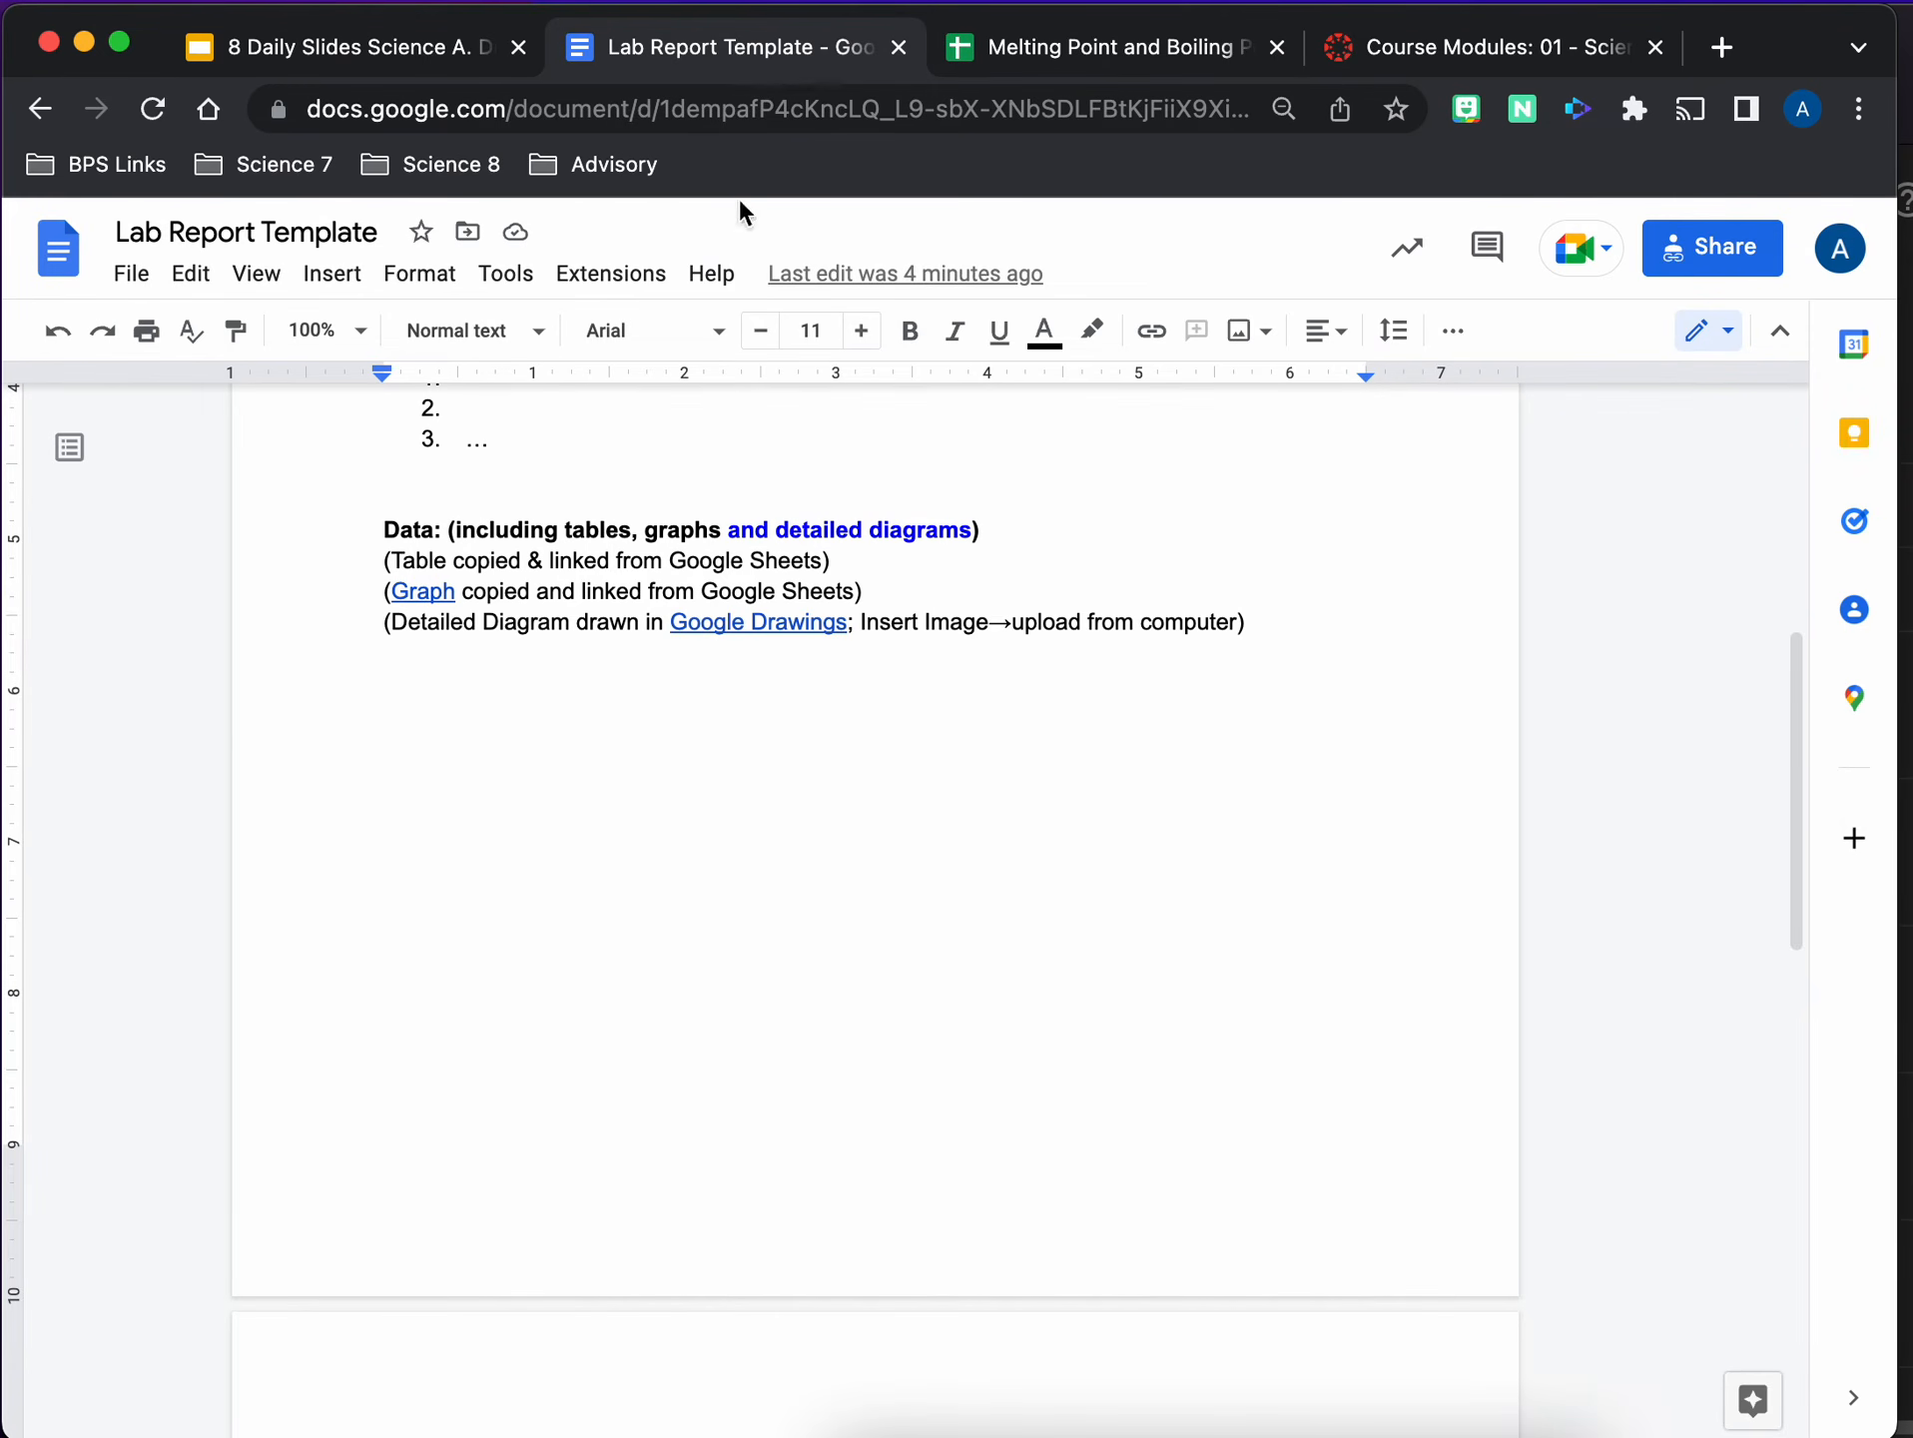
click(400, 663)
key(Return)
text(Data)
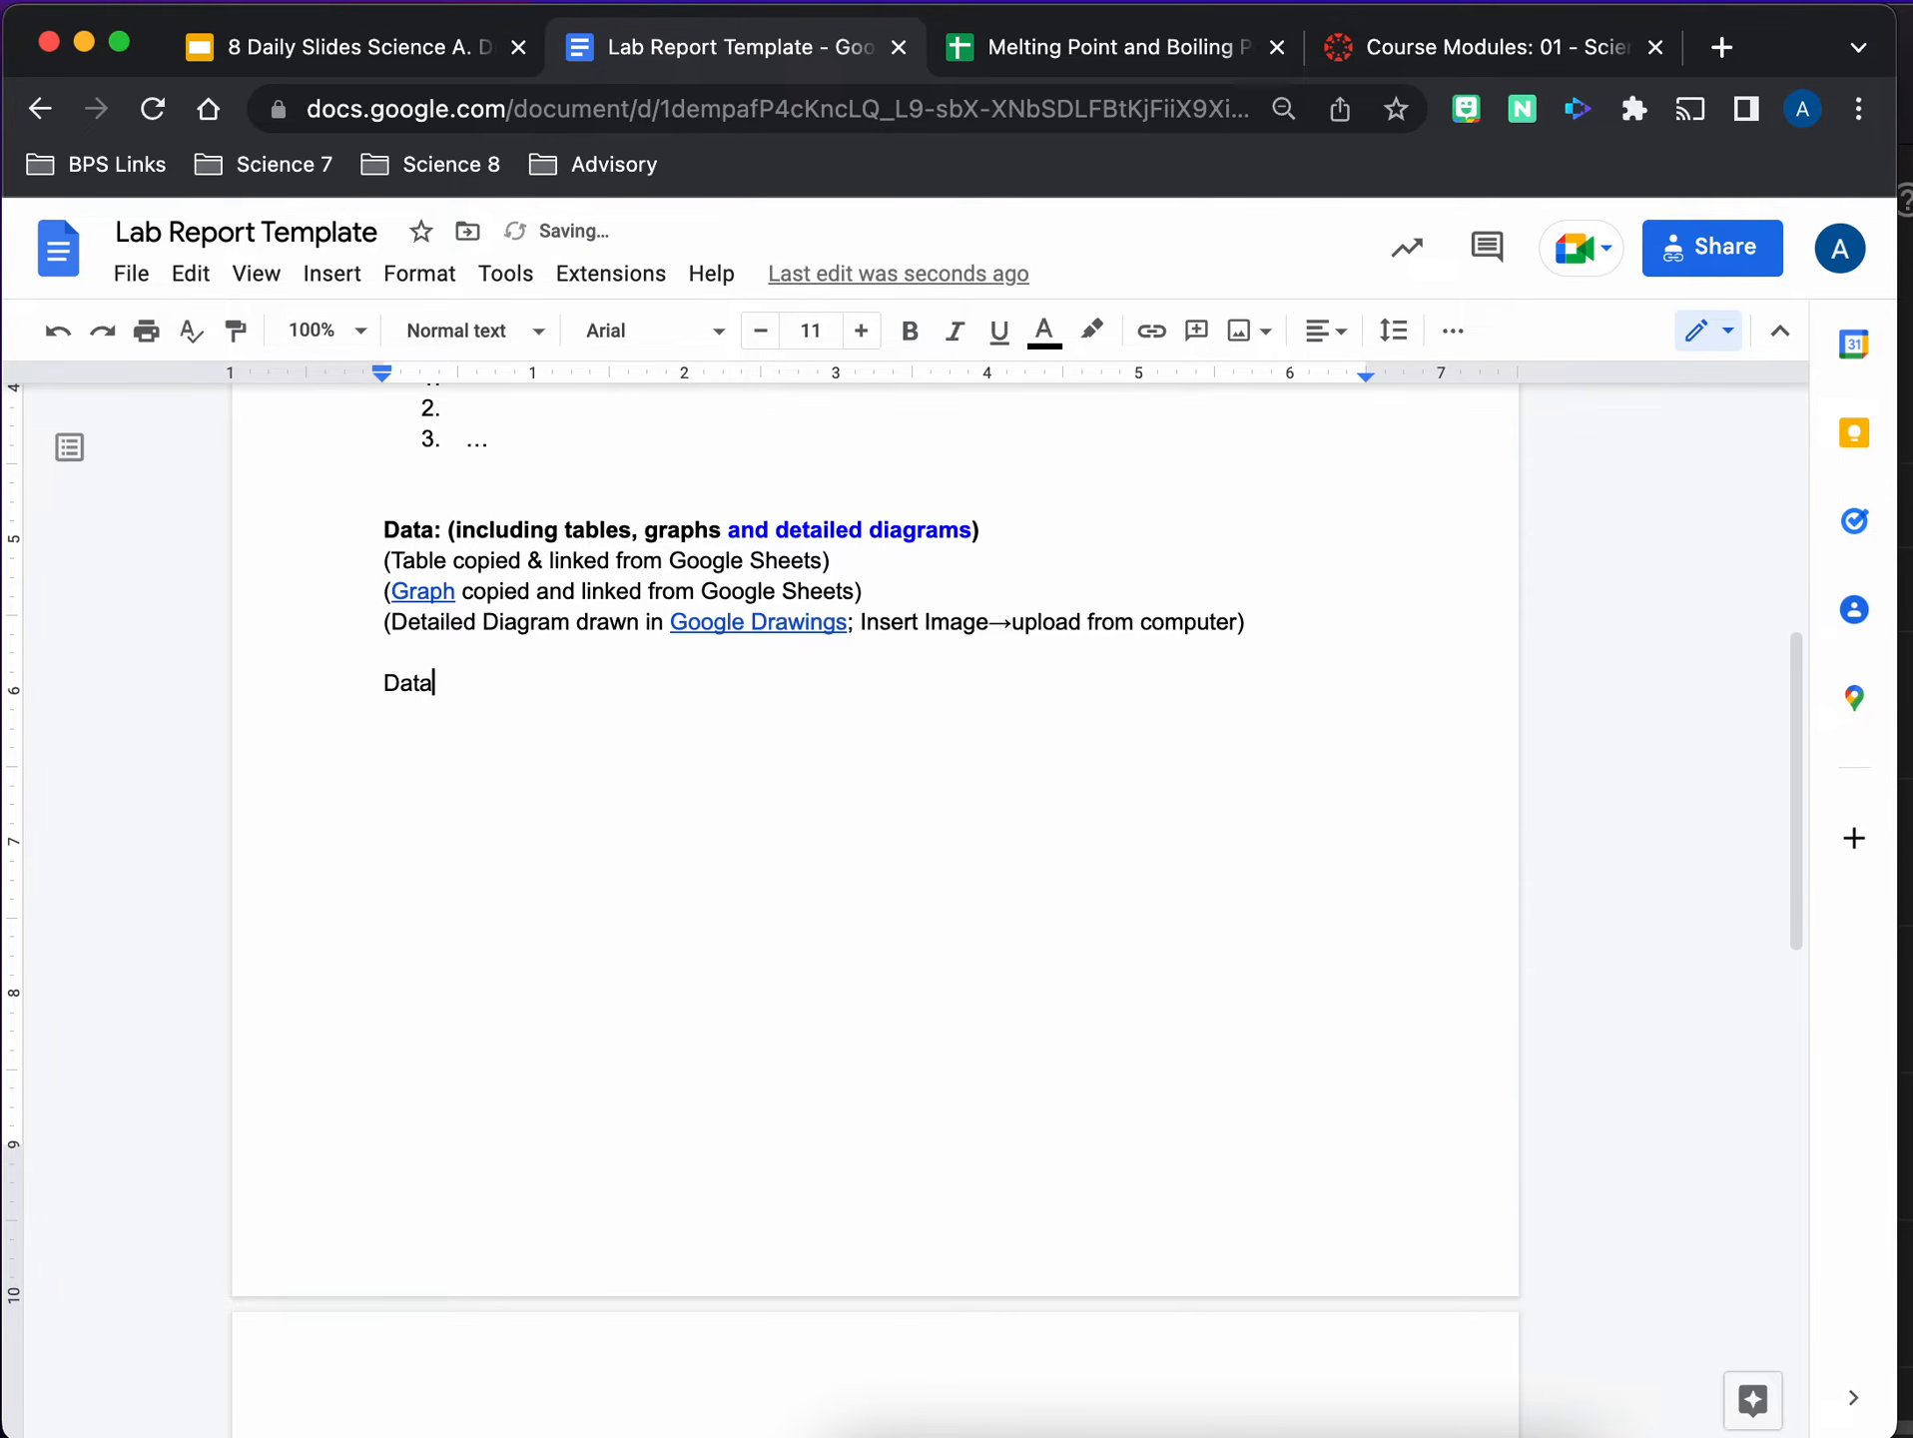
text( Table)
key(Return)
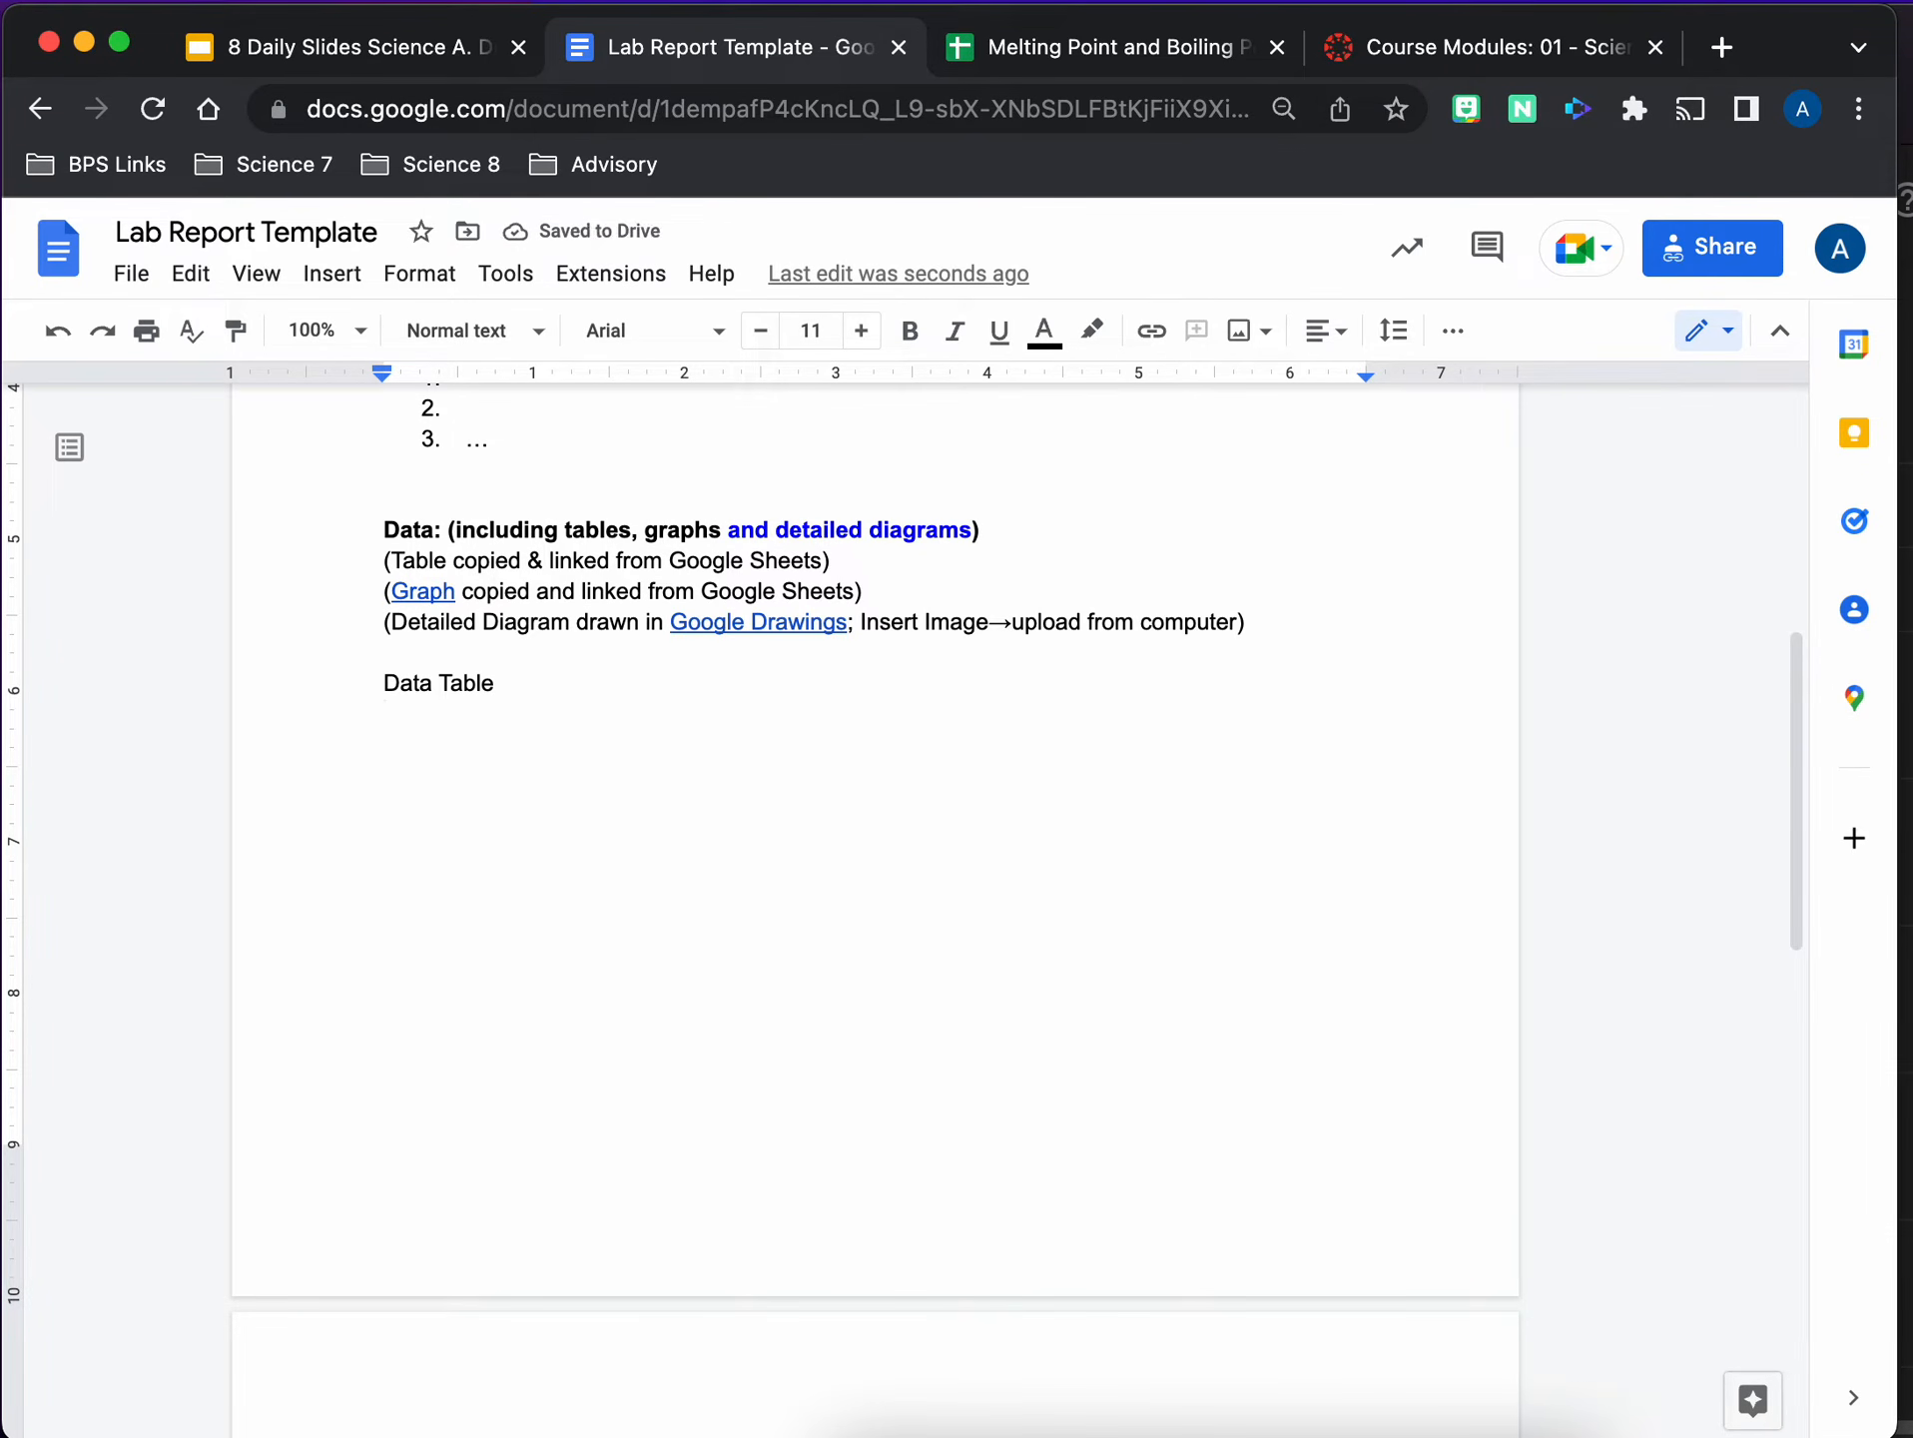
Paste the copied data table below the "Data Table" line, linked to the spreadsheet
key(super+v)
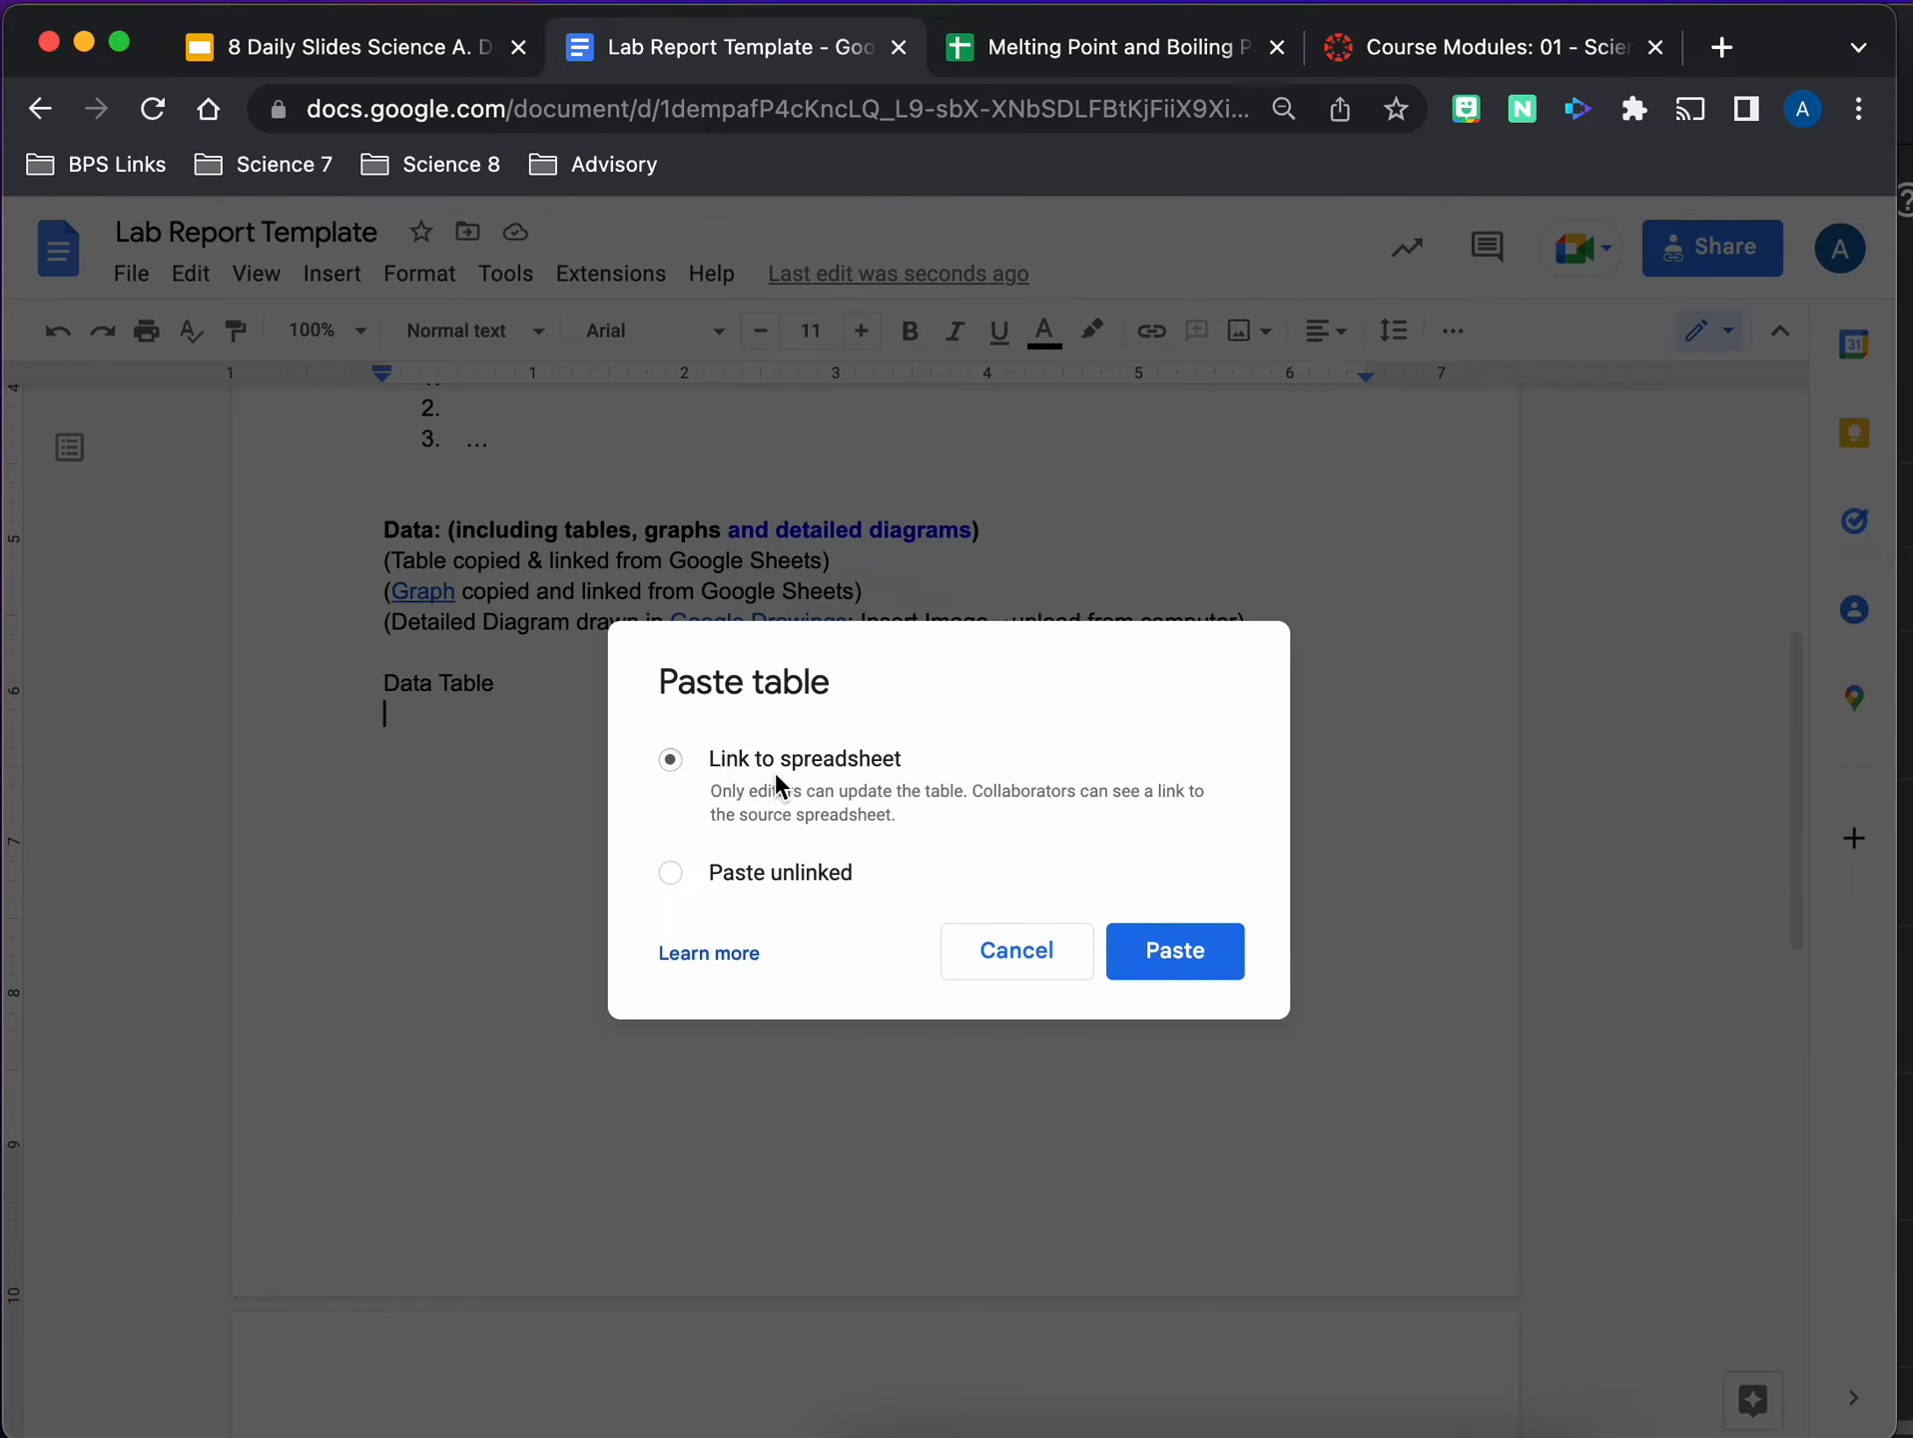
click(1160, 968)
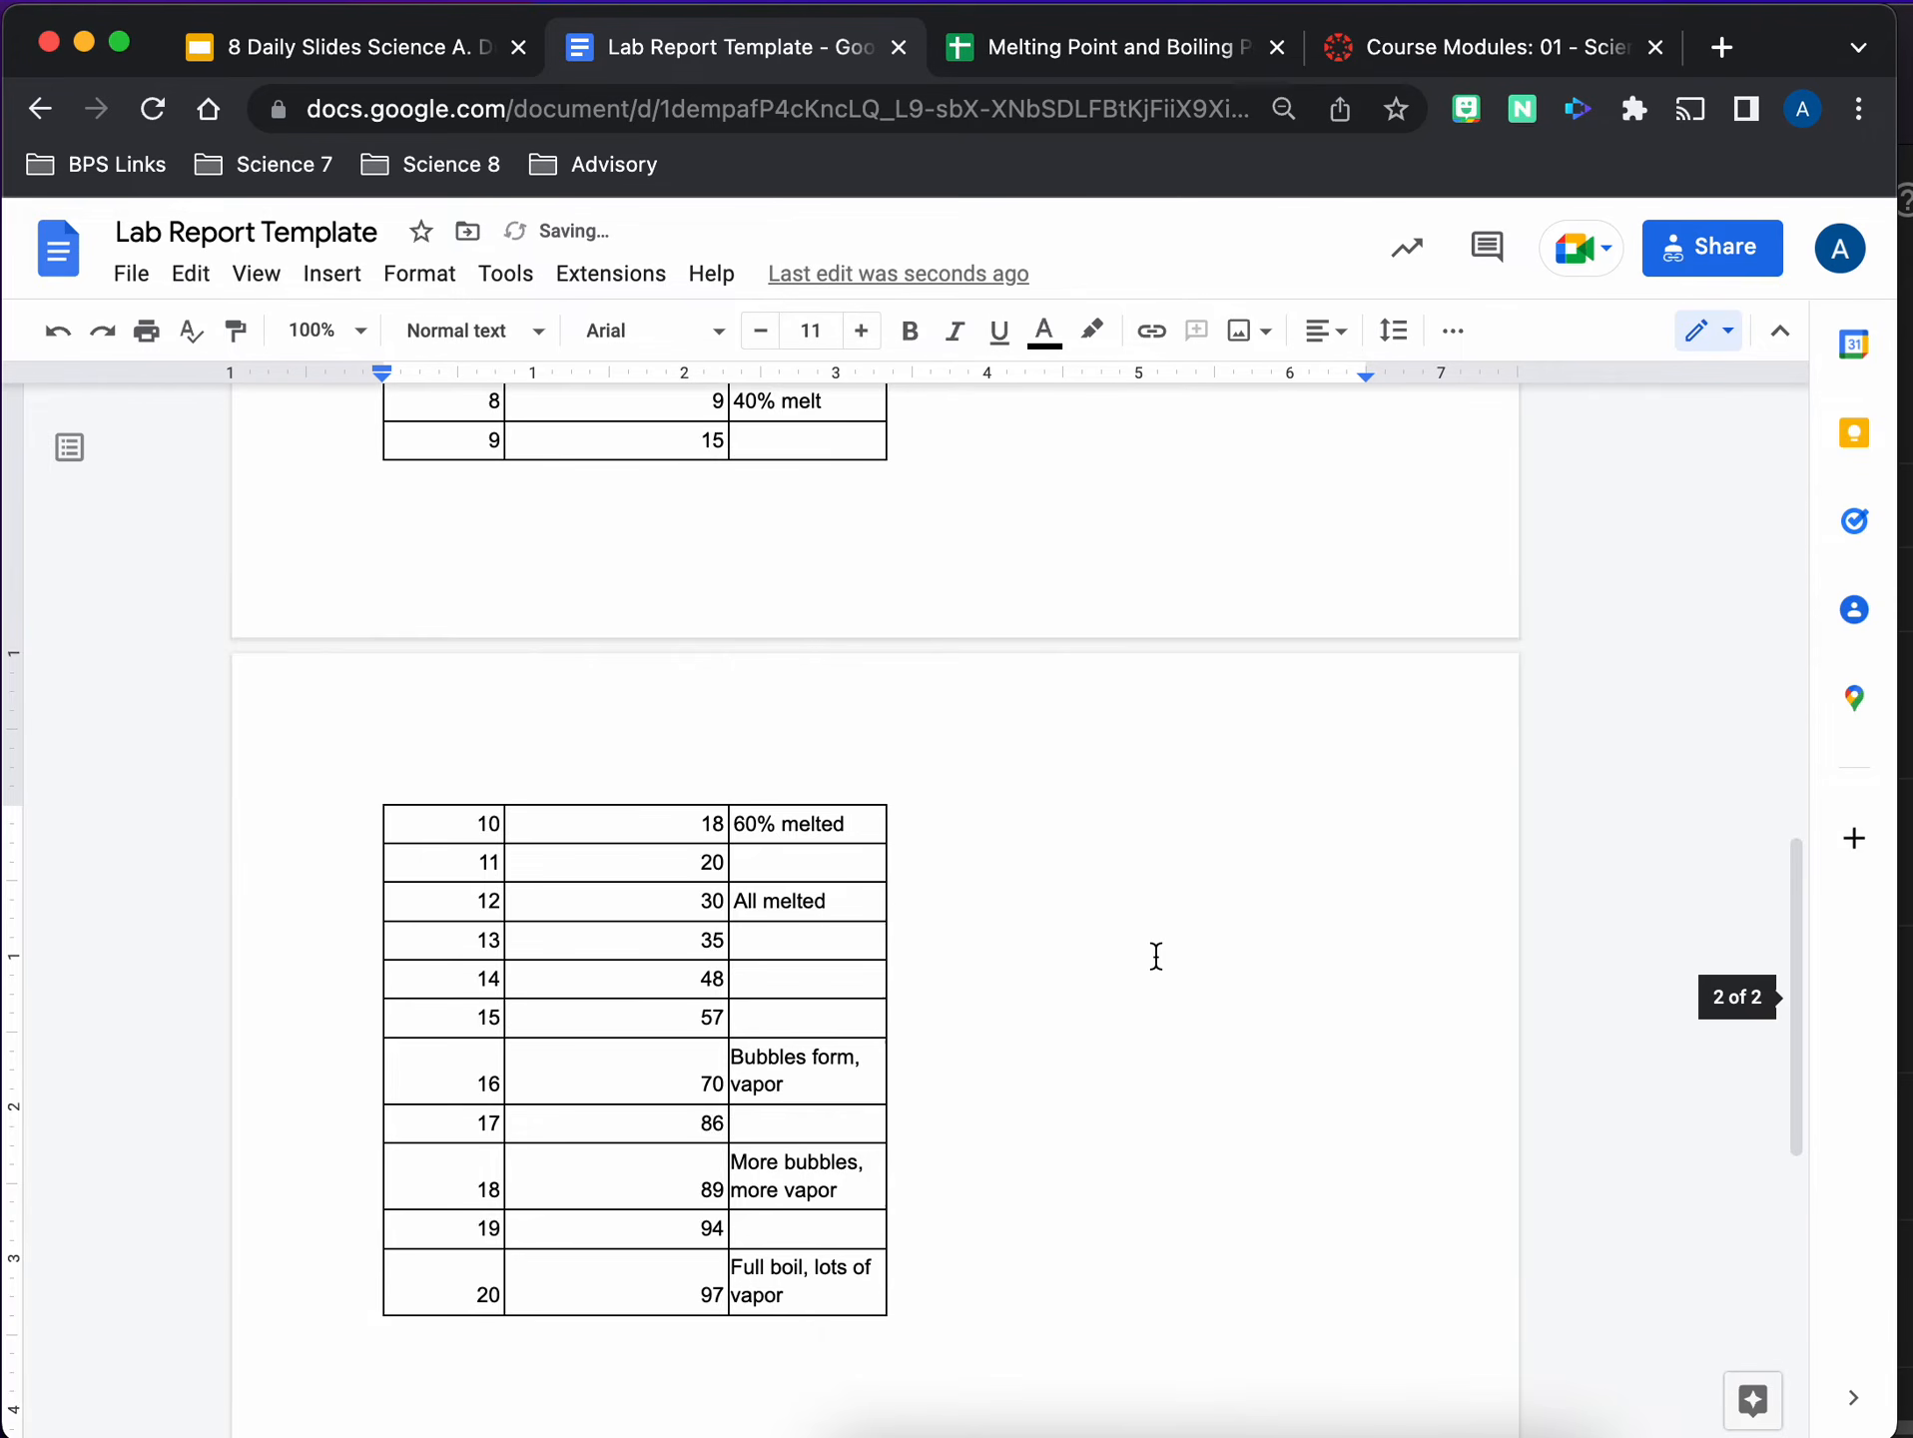
scroll(1153, 957, up, 6)
scroll(1156, 956, down, 2)
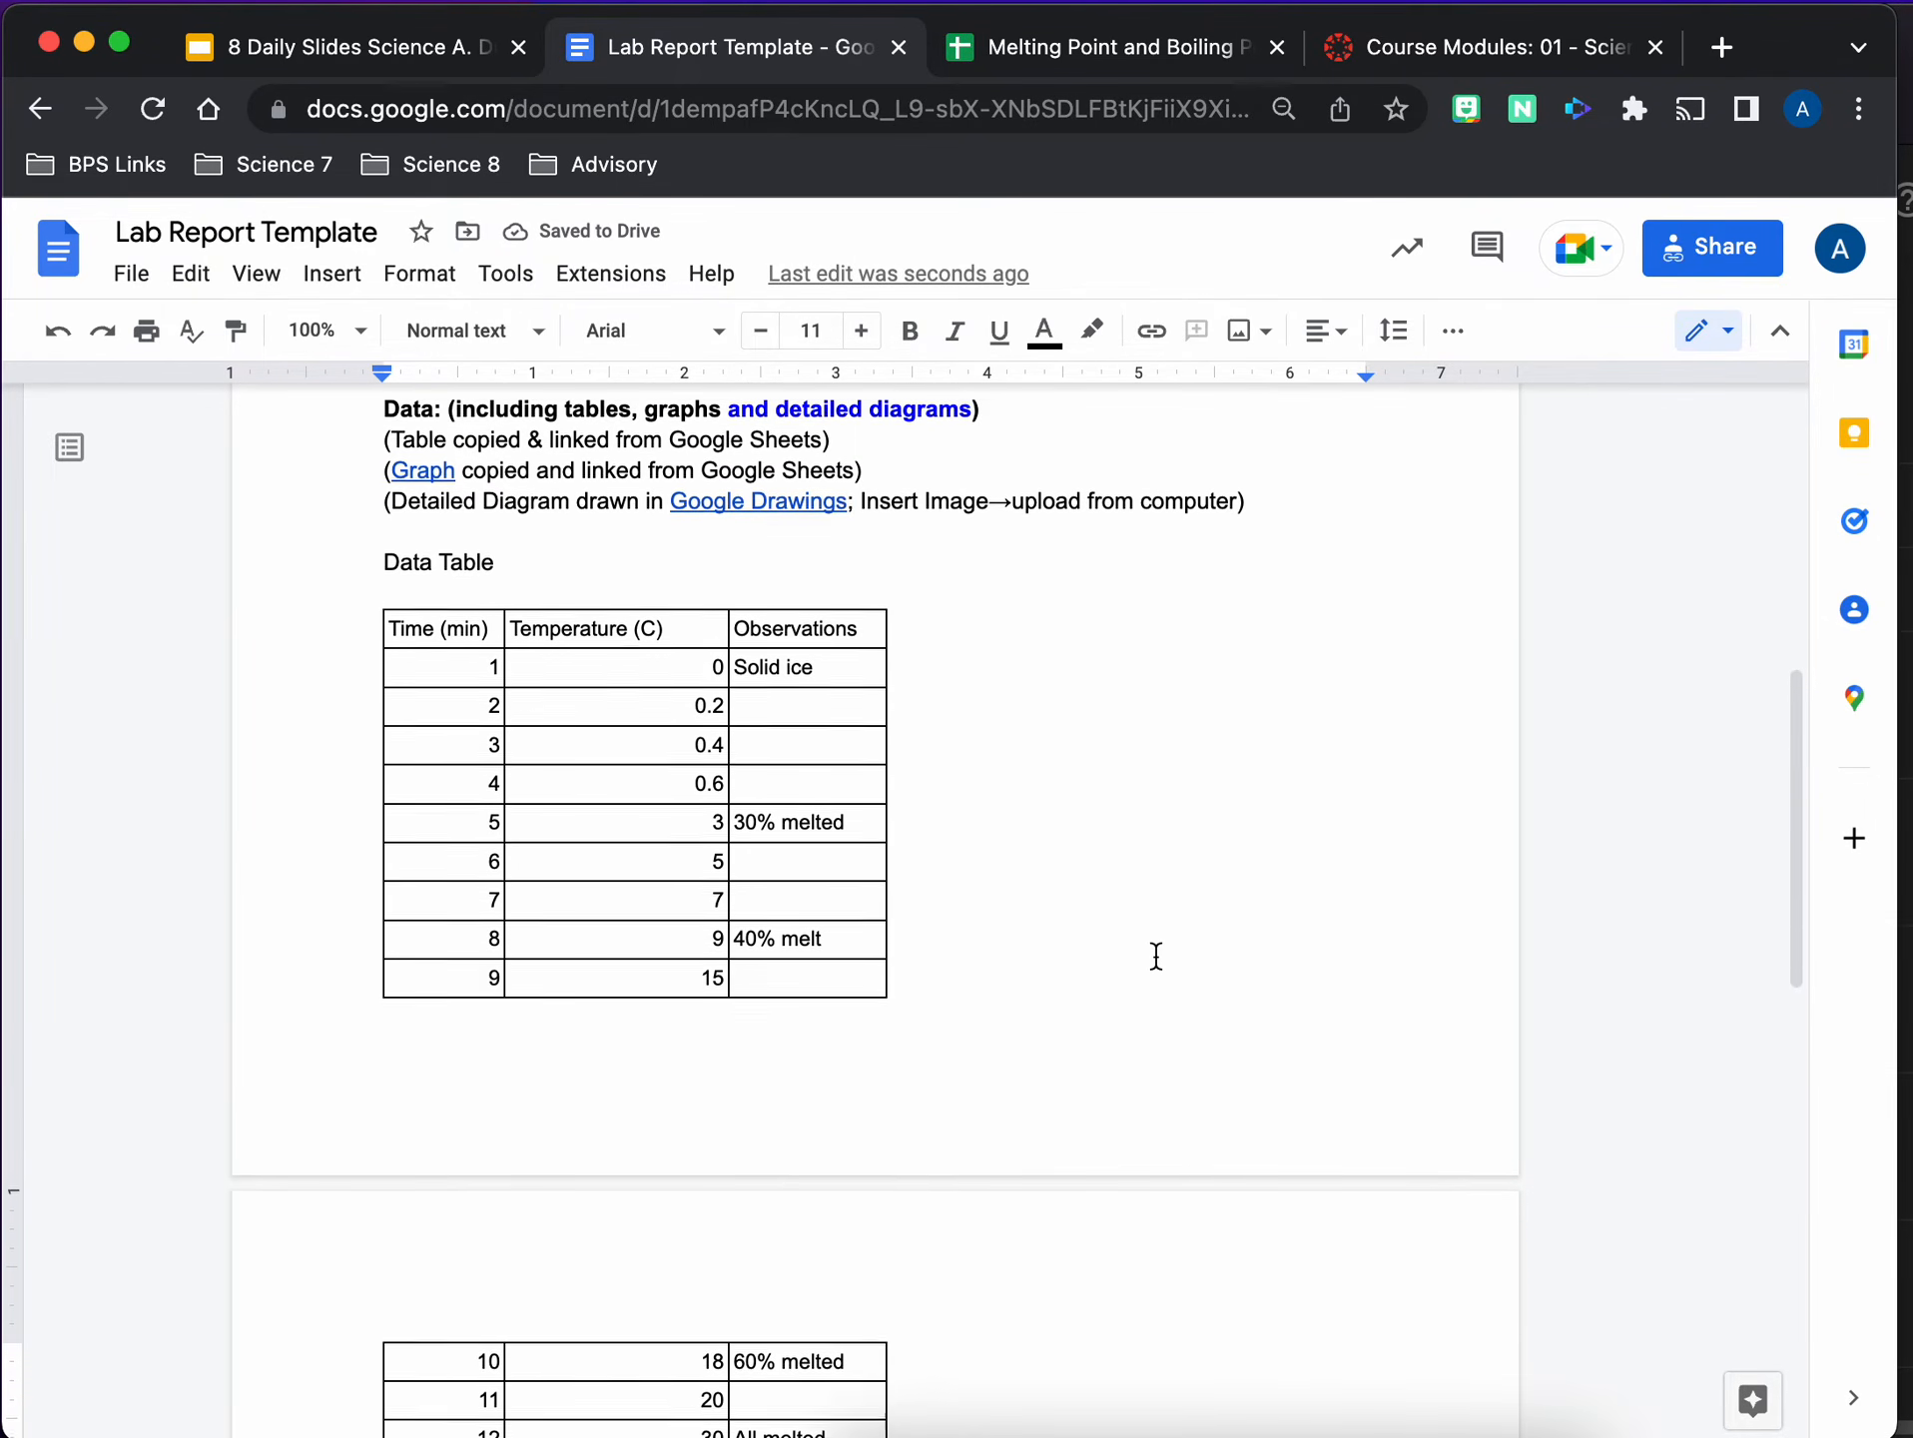
scroll(1157, 956, down, 8)
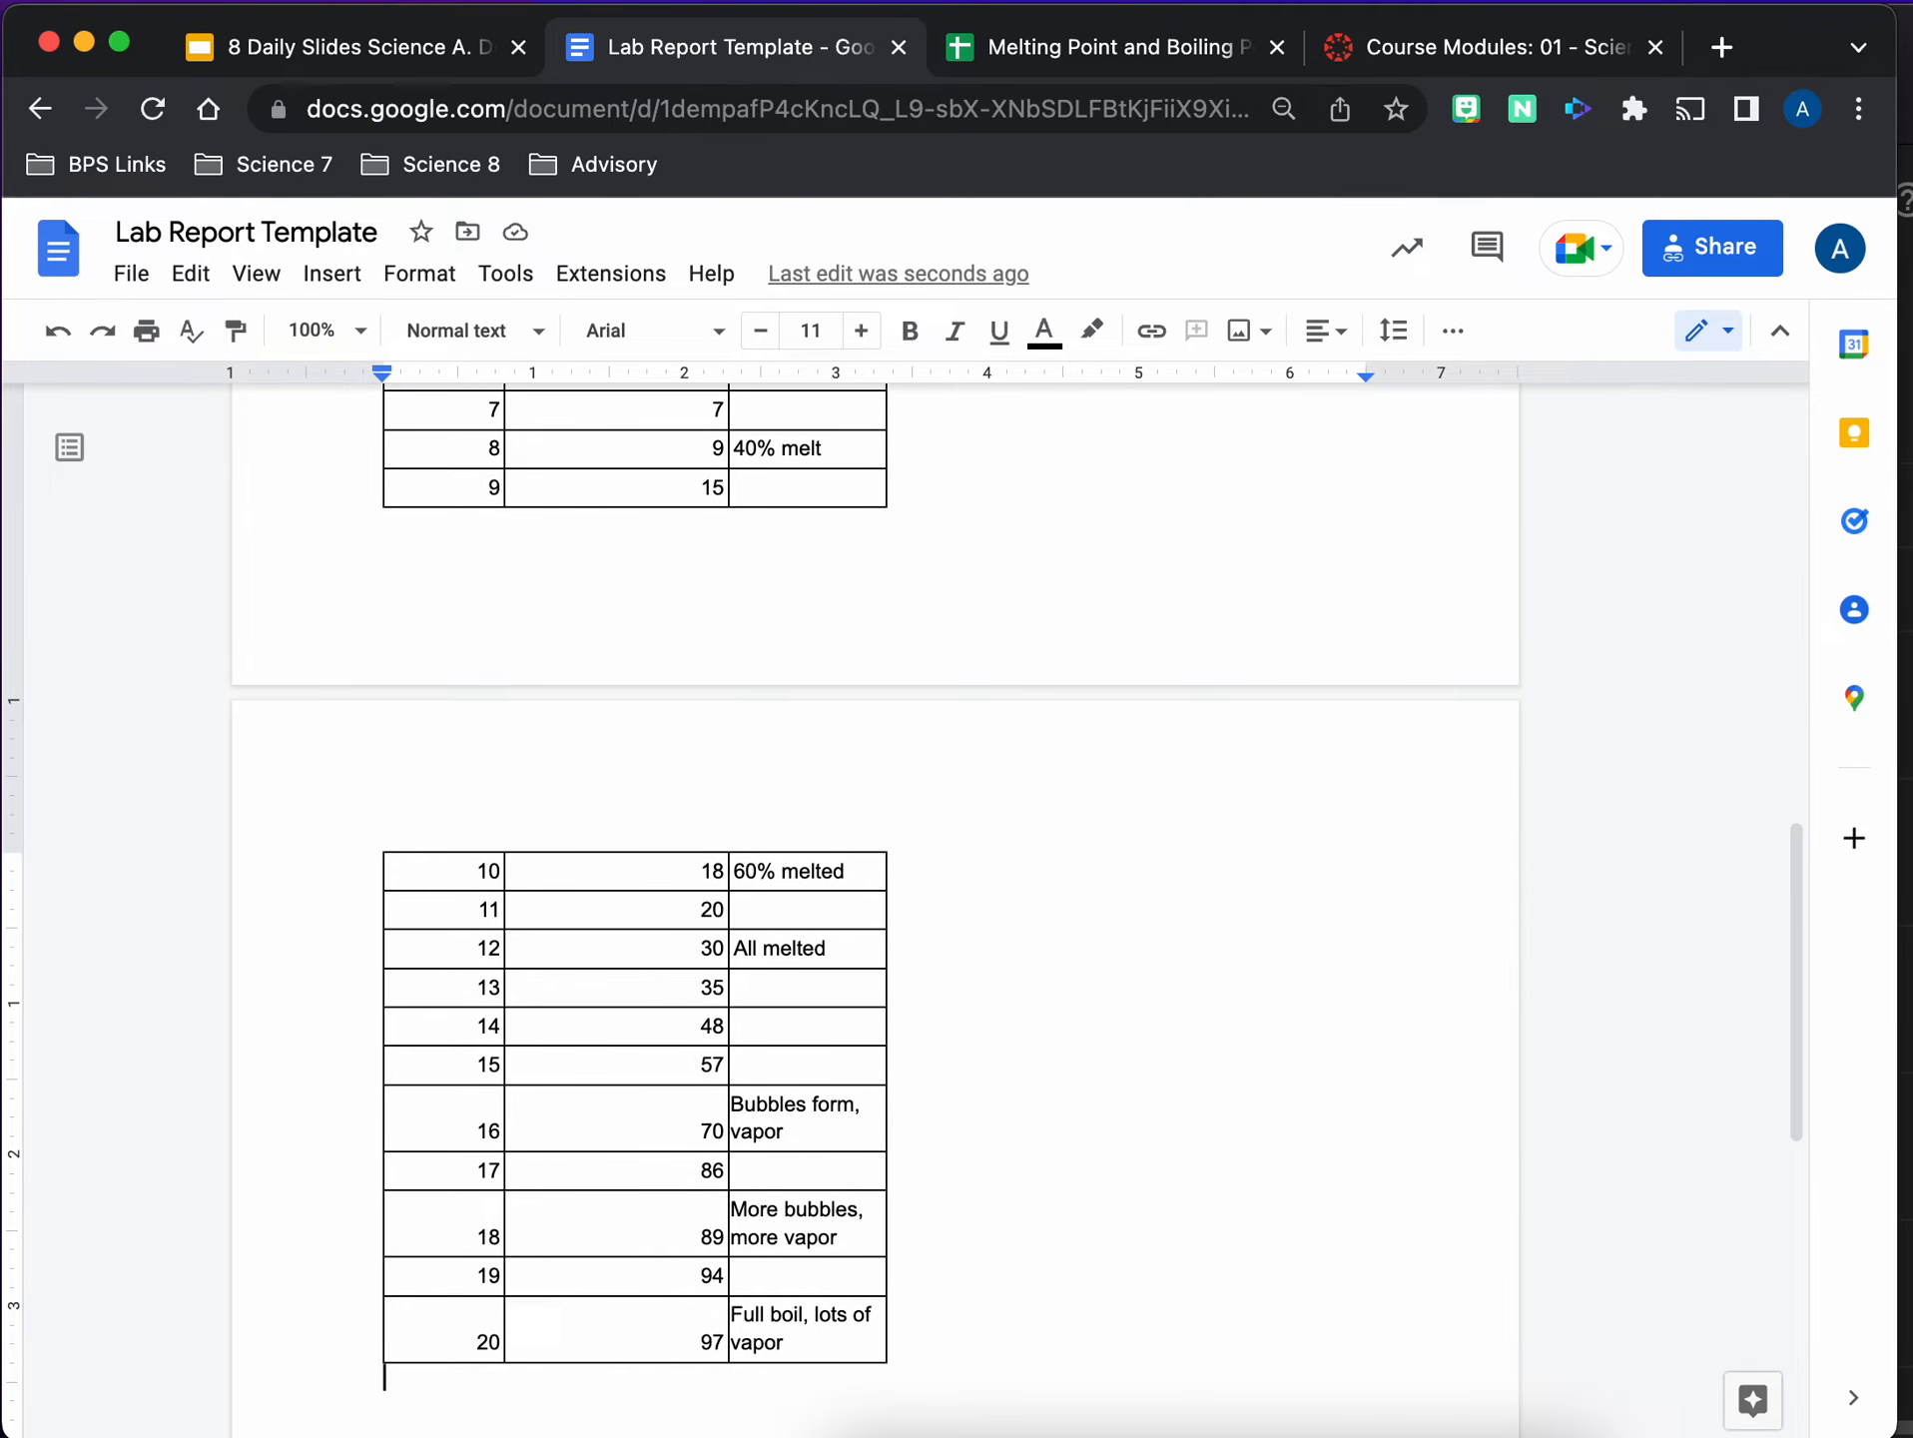
scroll(1156, 957, up, 3)
click(966, 60)
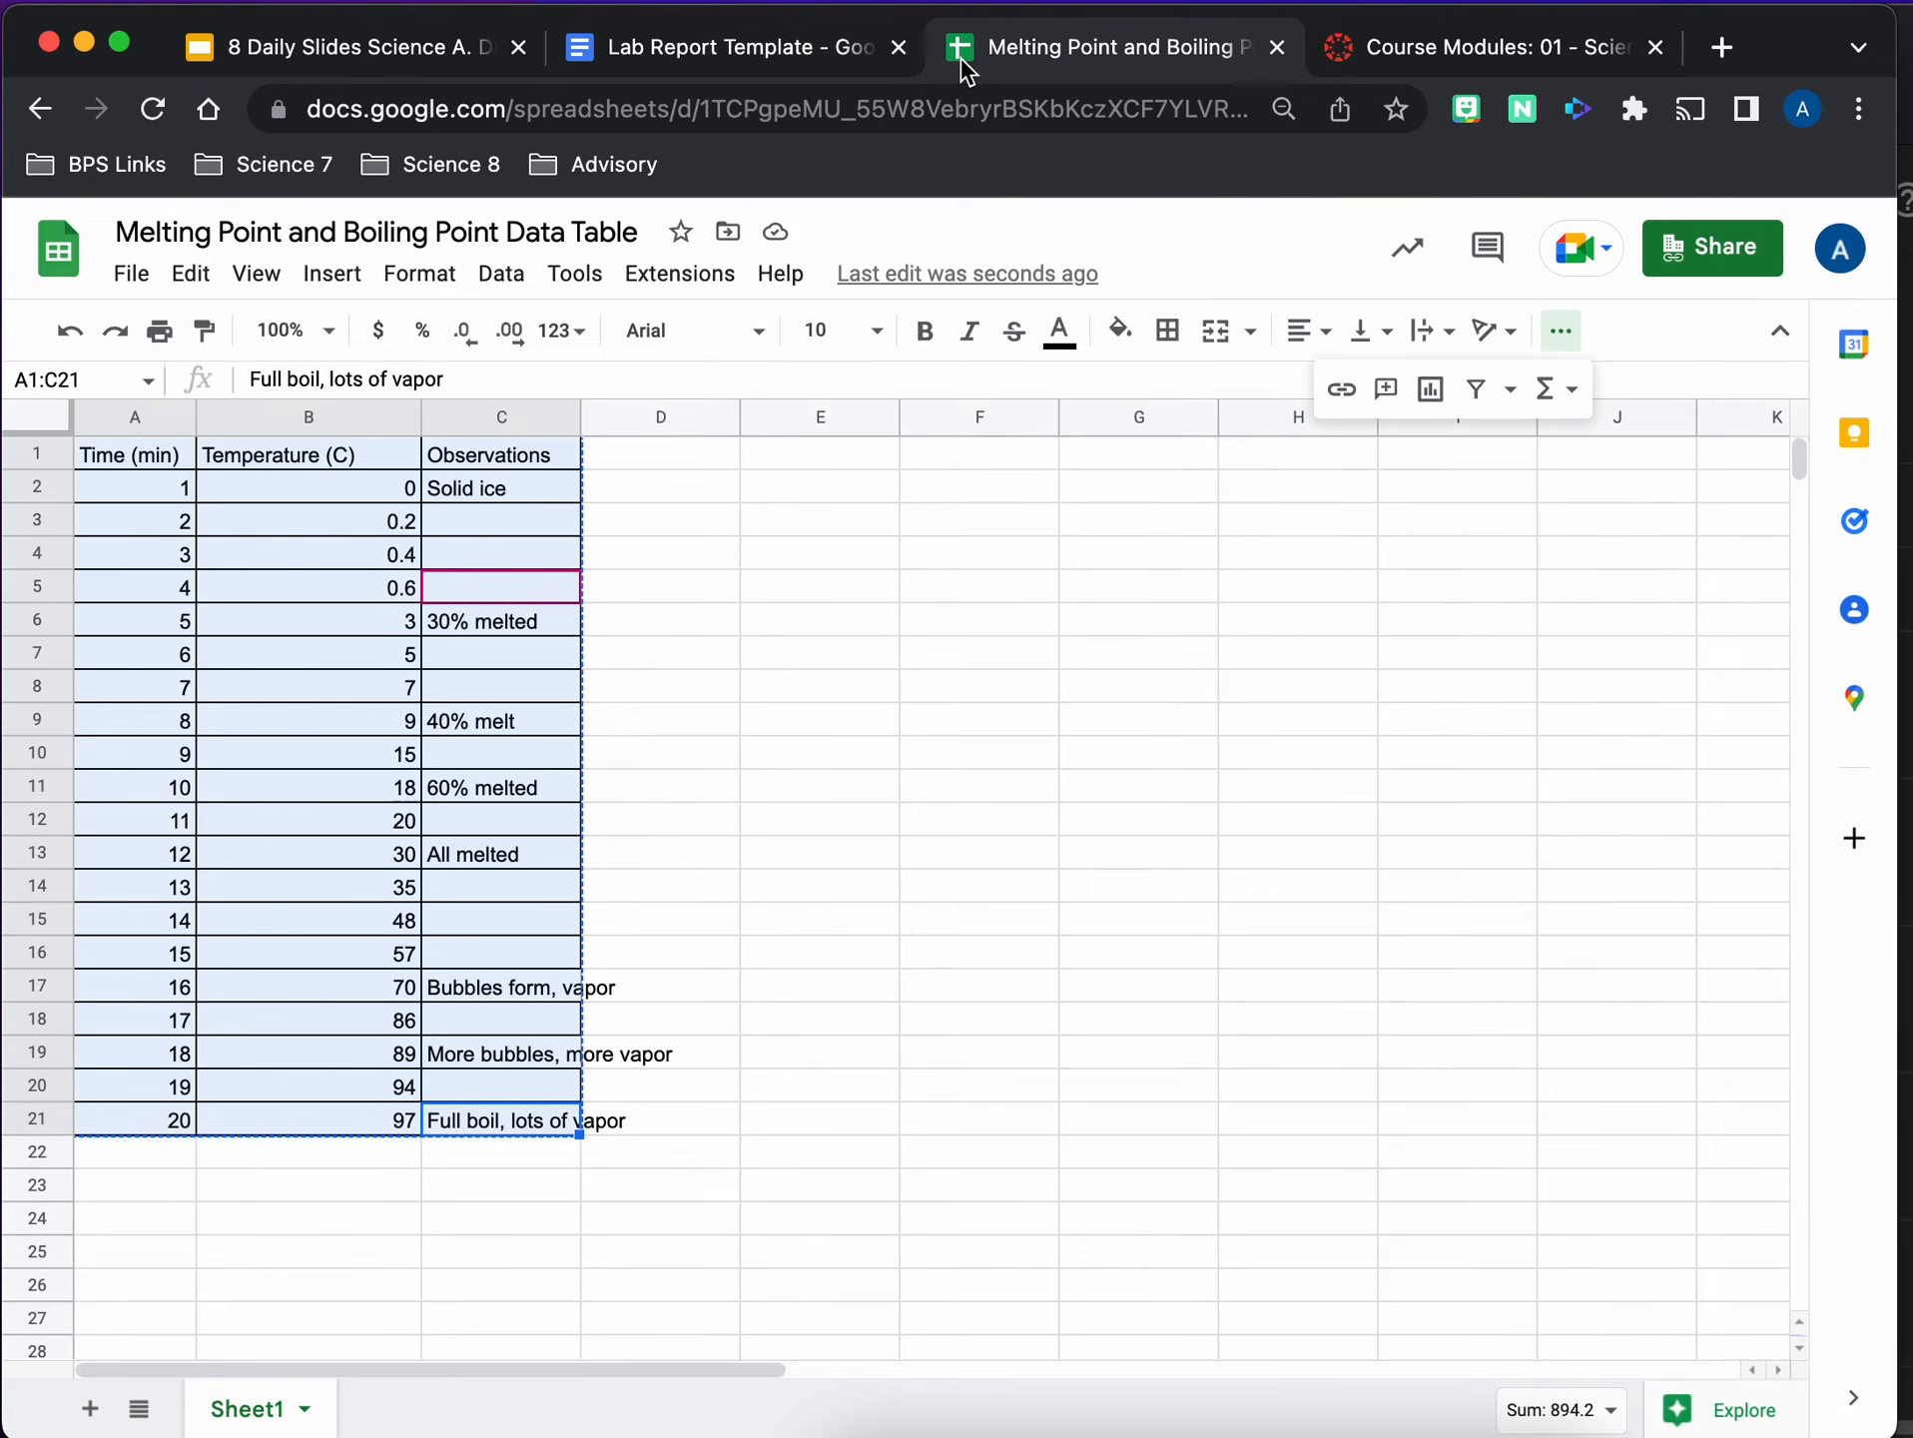
click(771, 56)
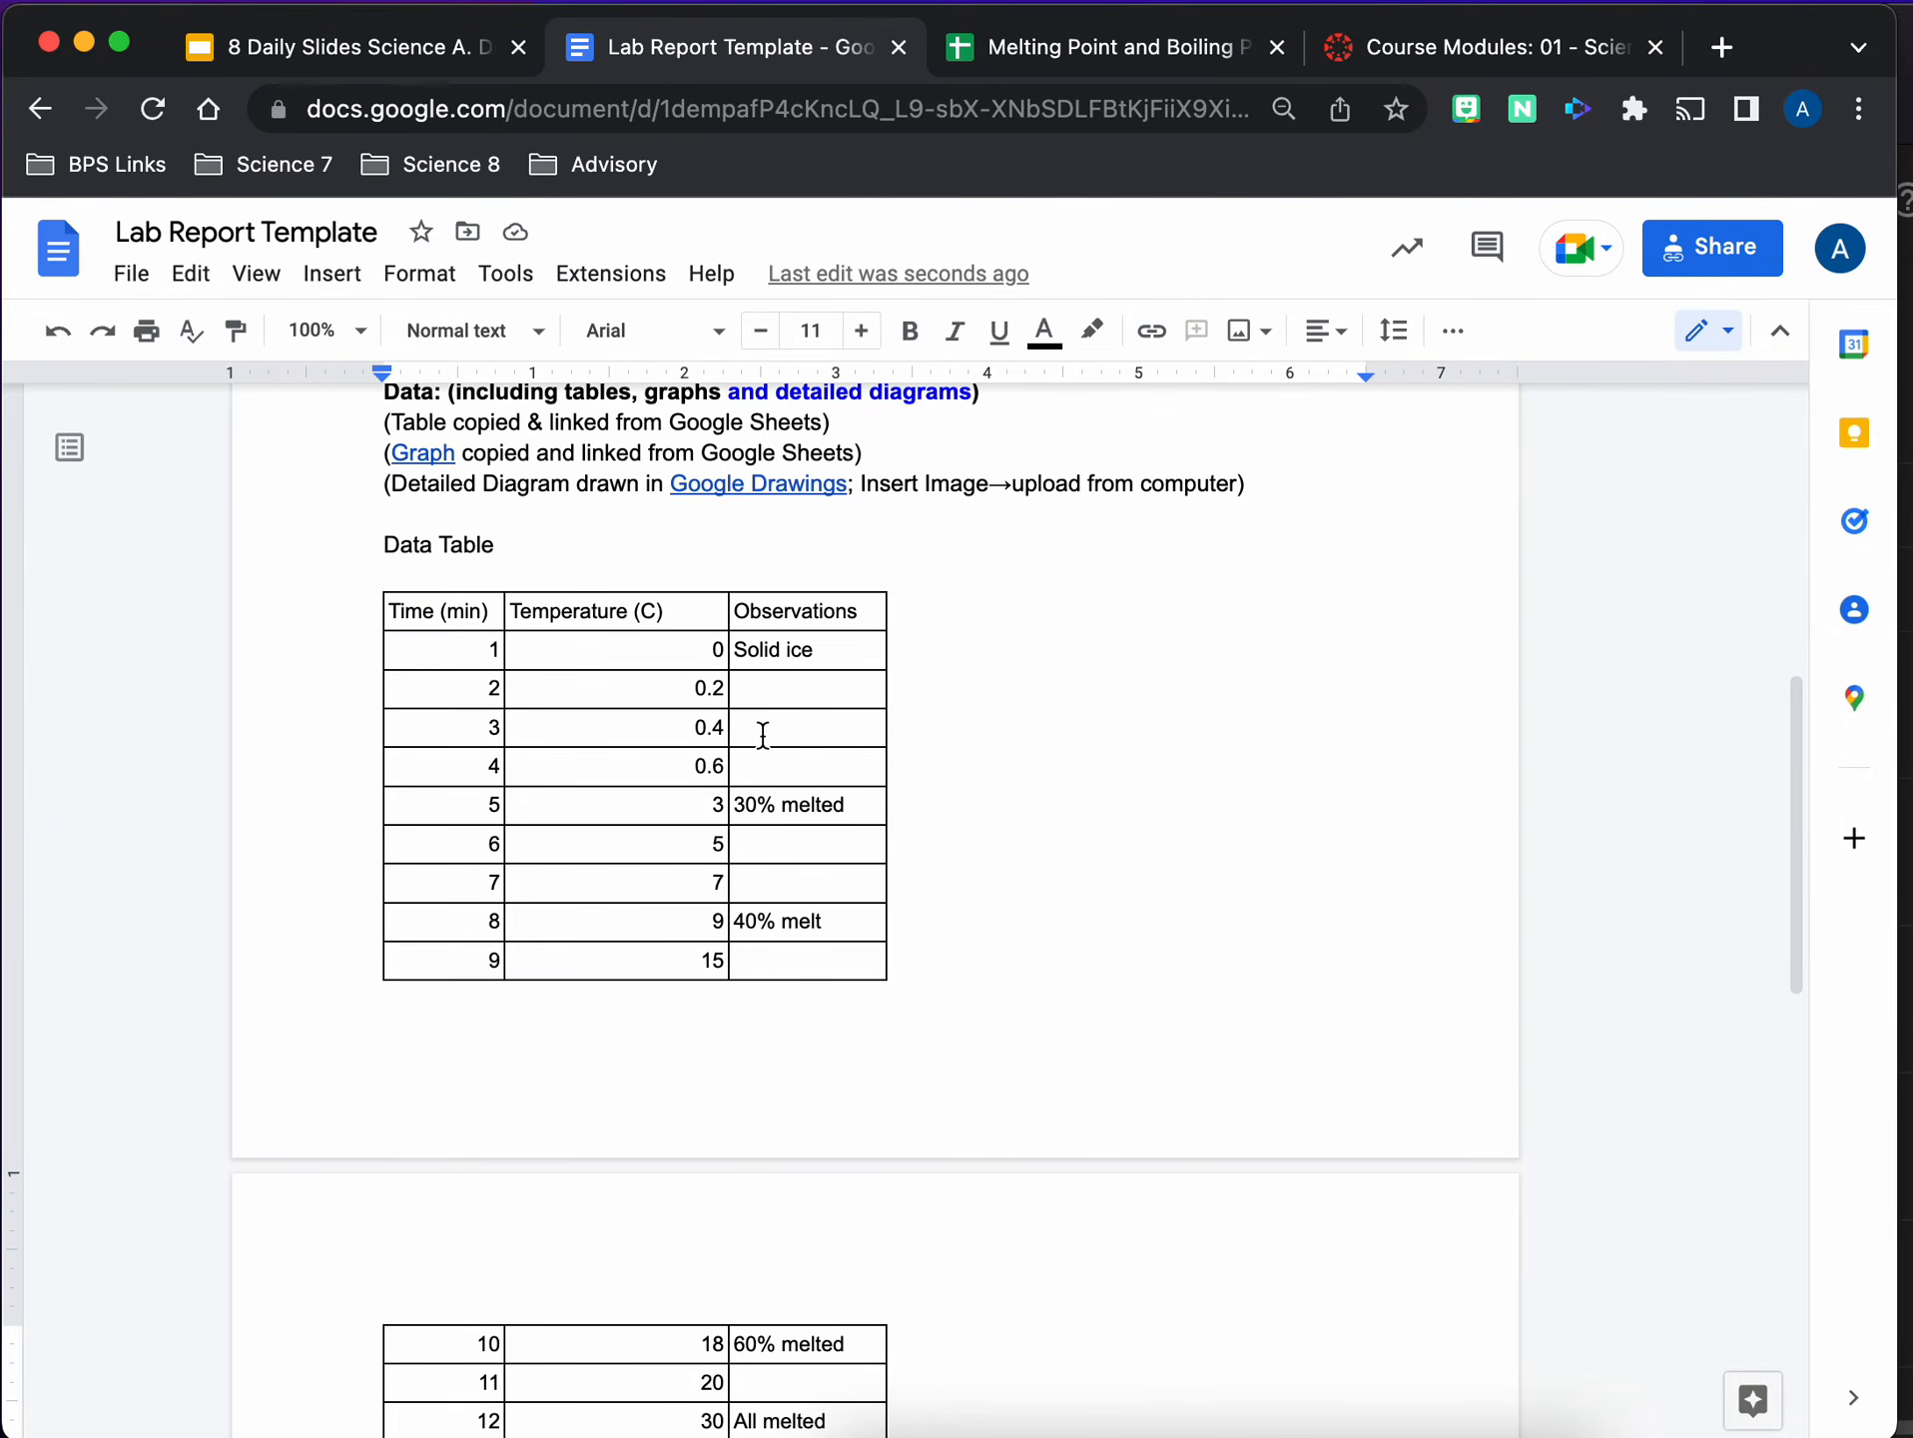
scroll(762, 736, down, 1)
click(1031, 62)
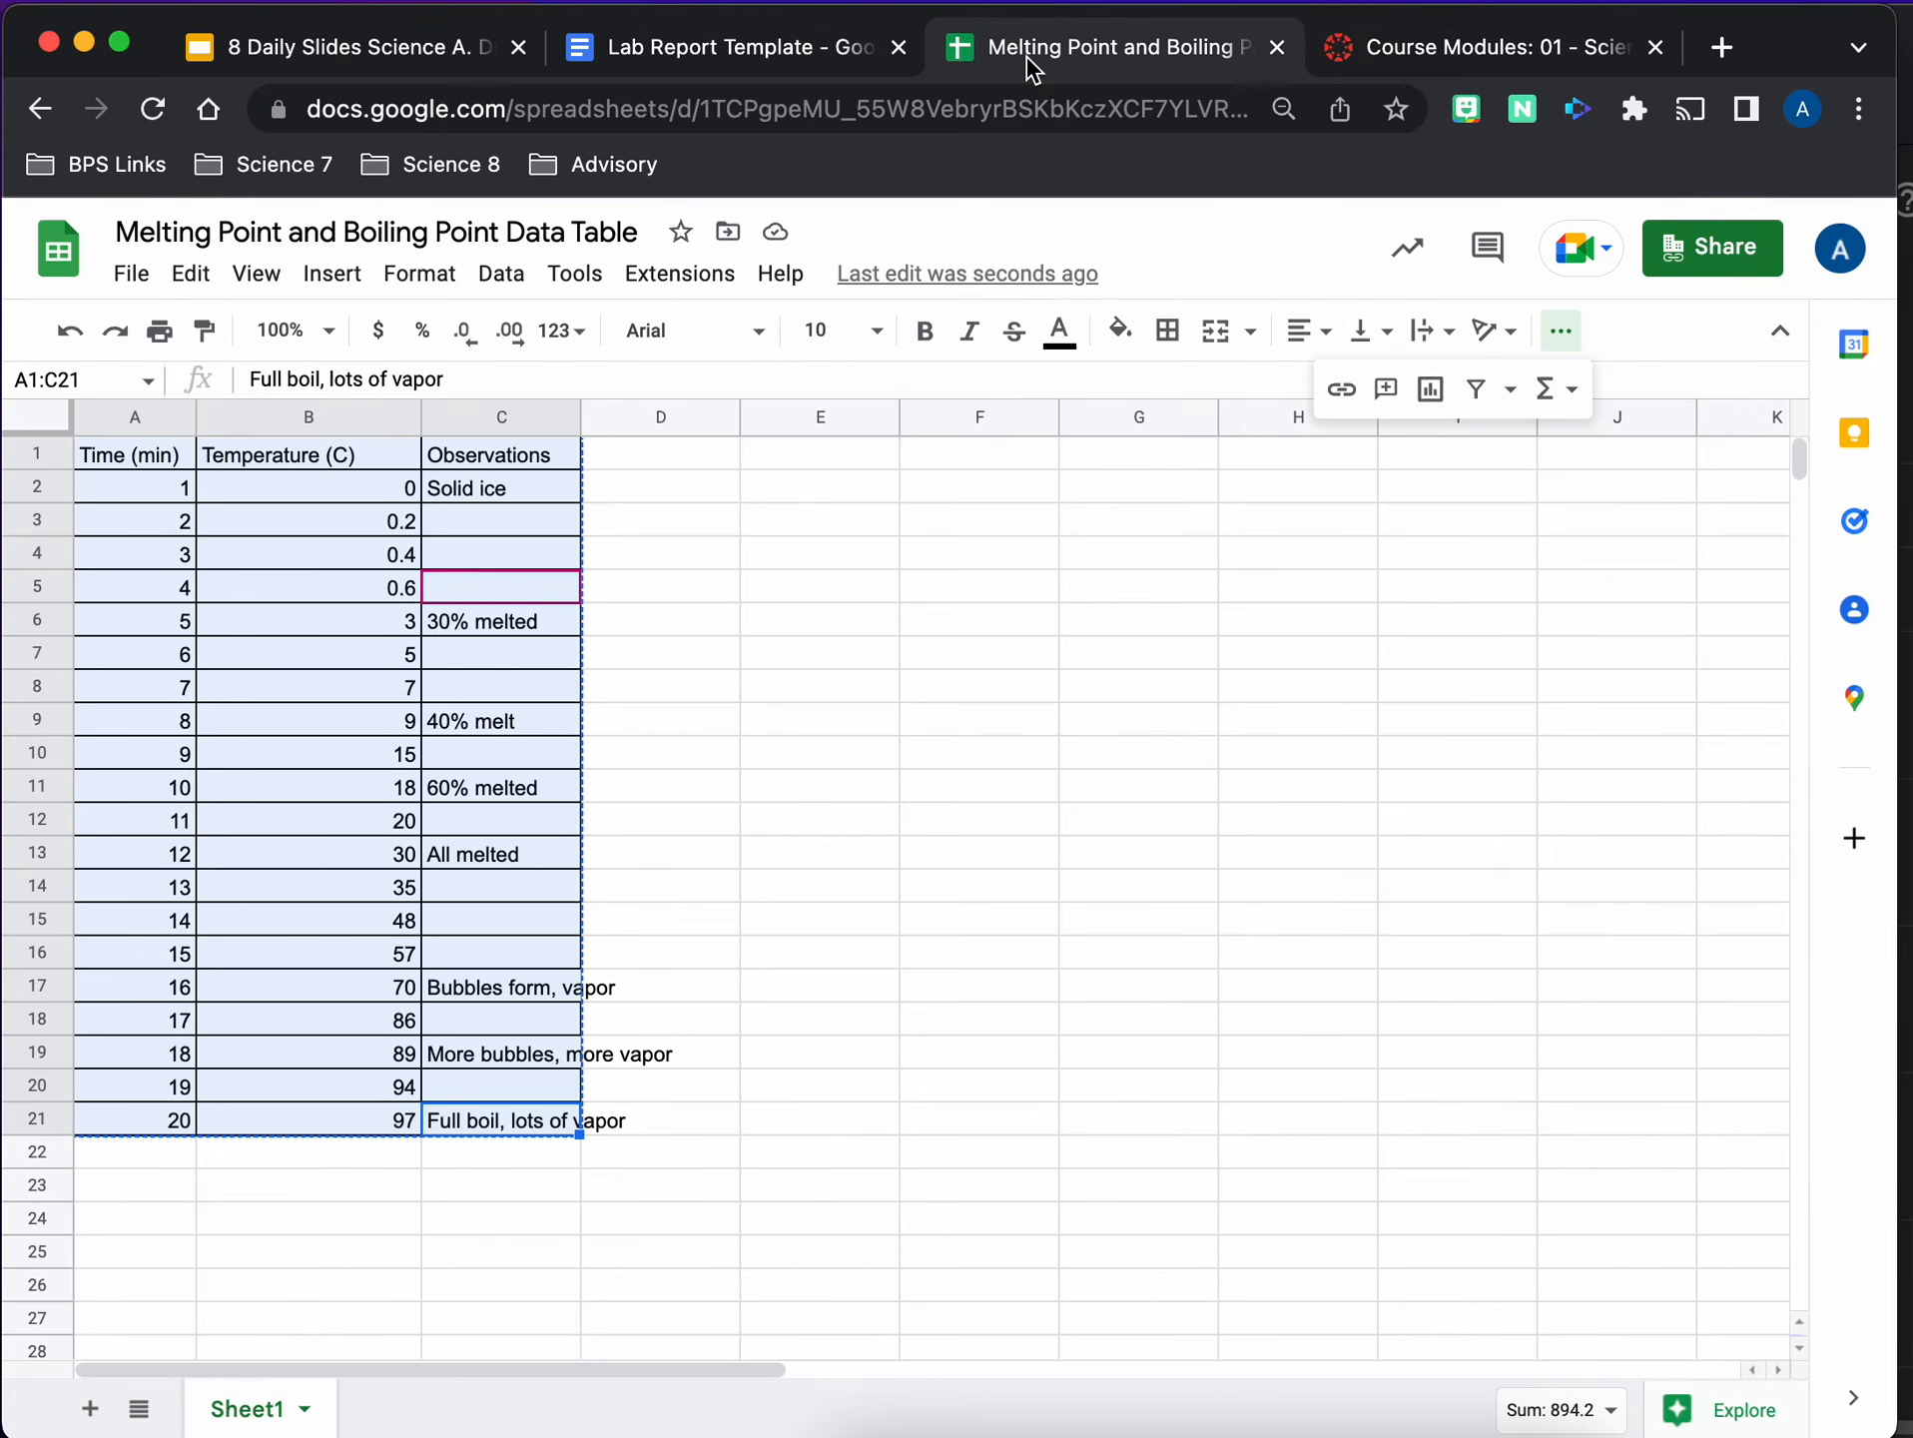
click(431, 860)
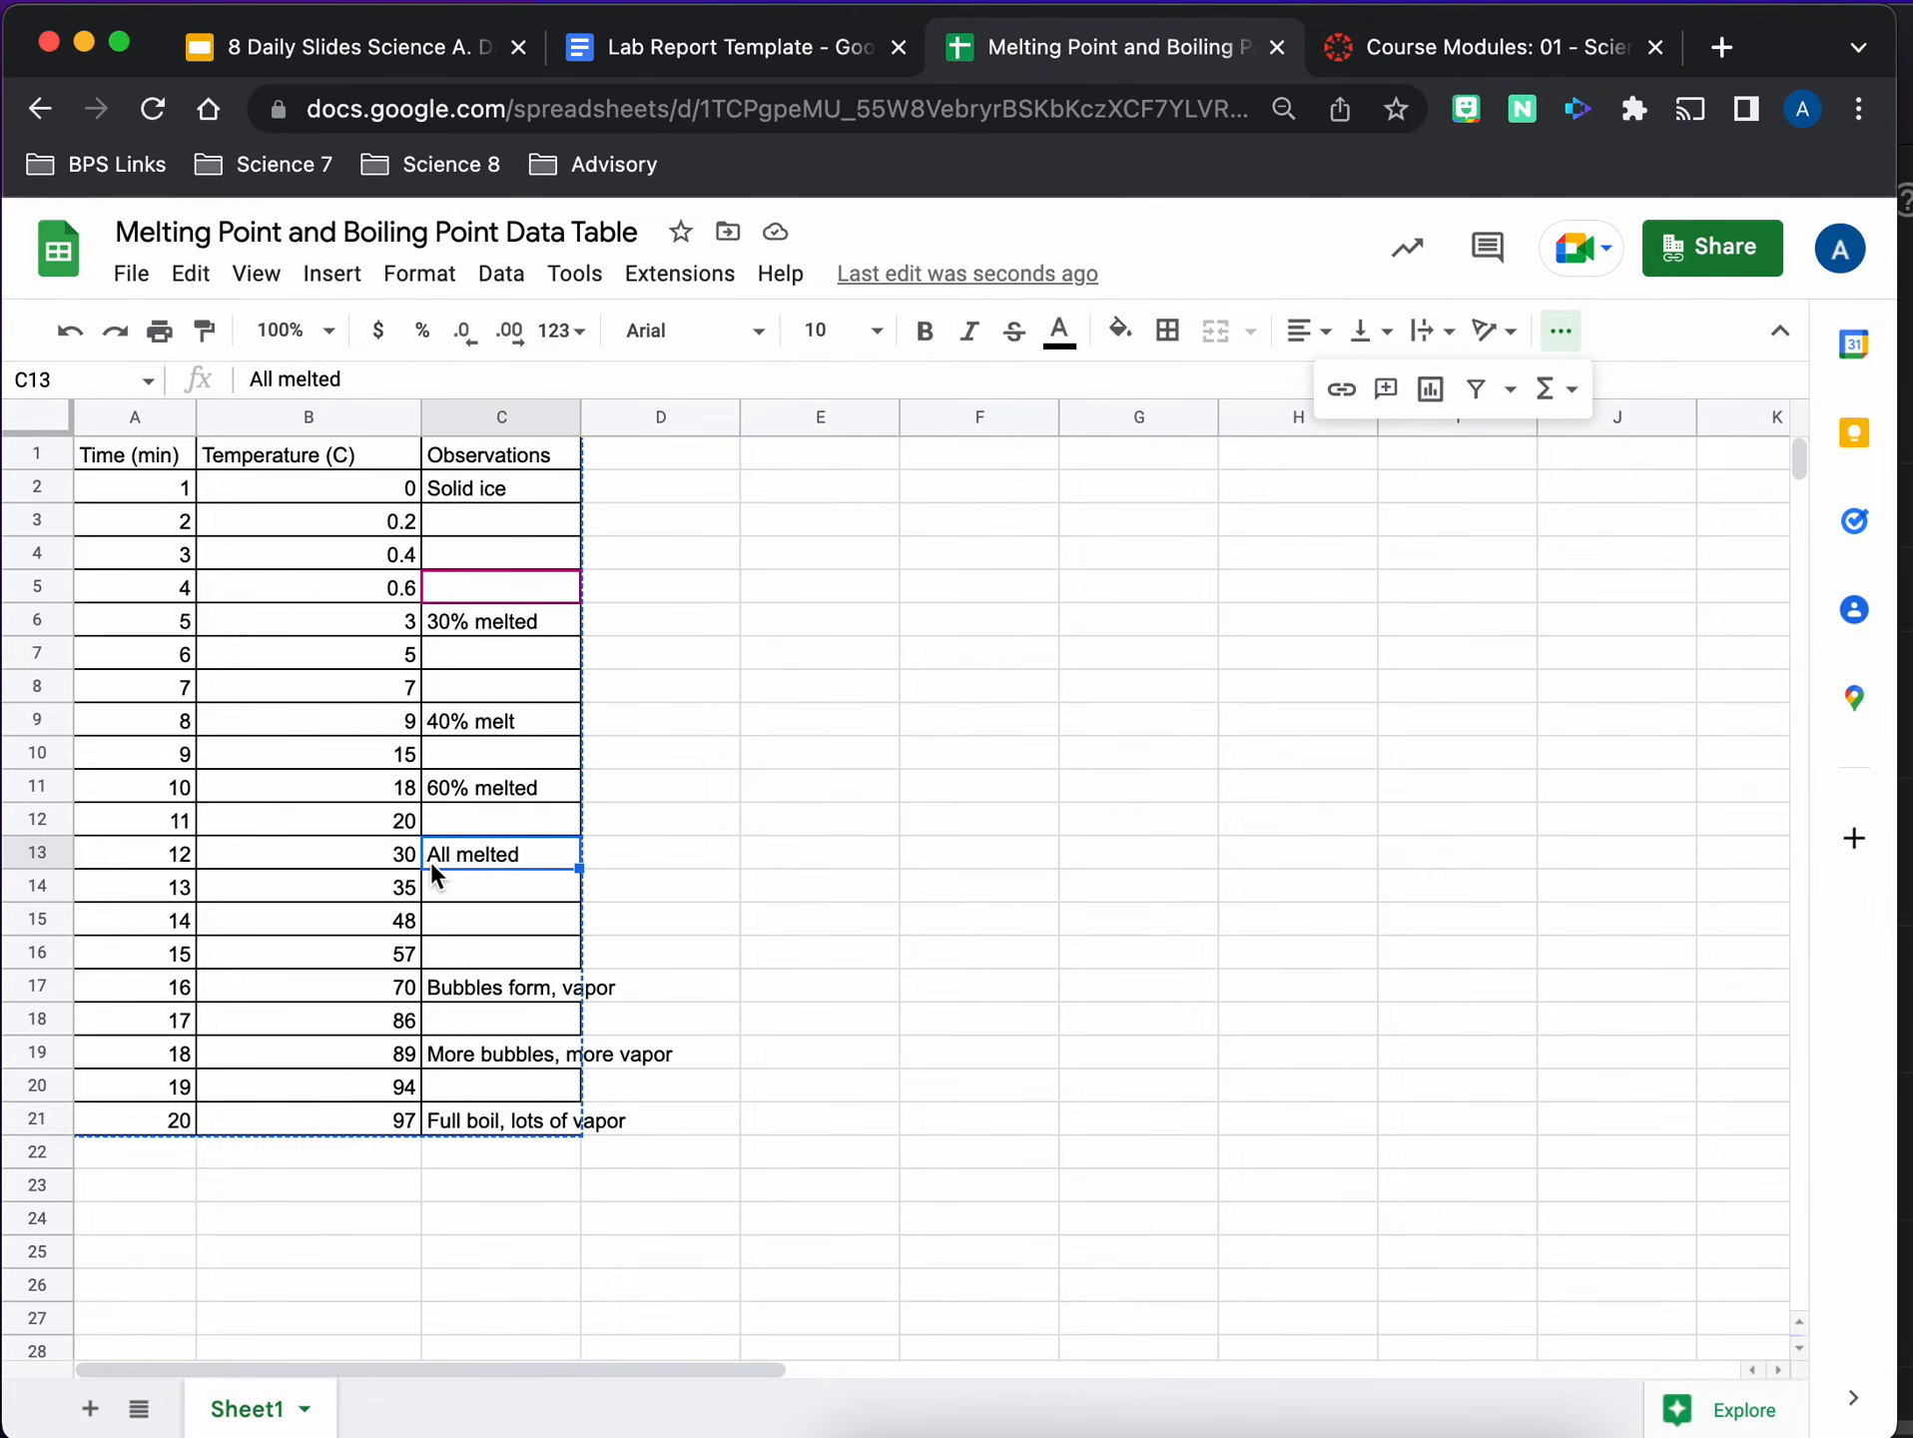
click(762, 56)
In the Melting Point and Boiling Point Data Table spreadsheet, enter "80% melted" as the observation in cell C12
click(499, 823)
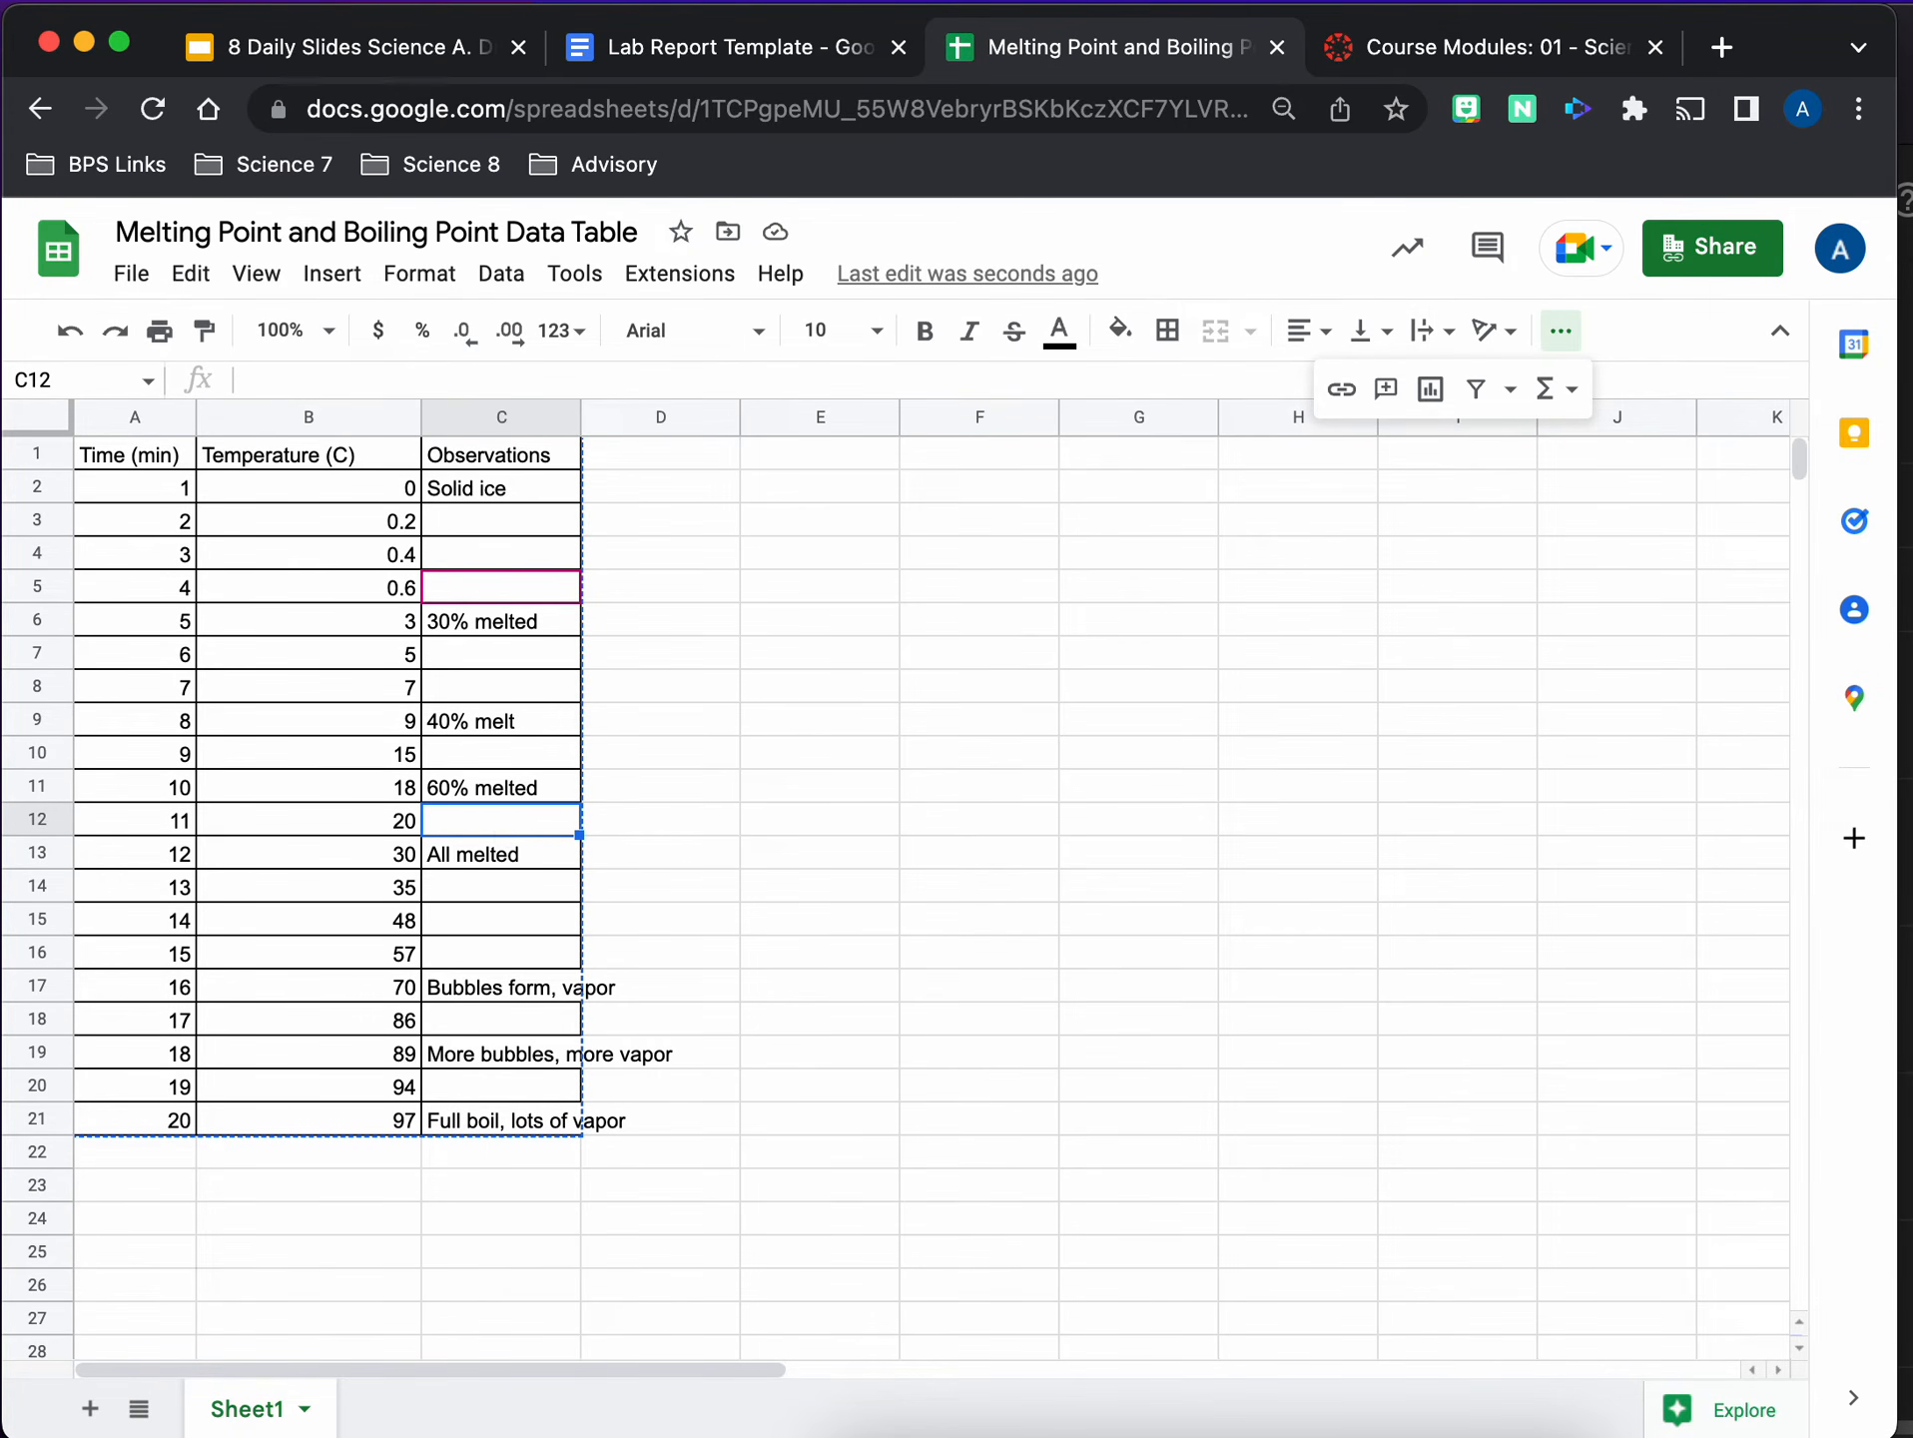
text(80% Me)
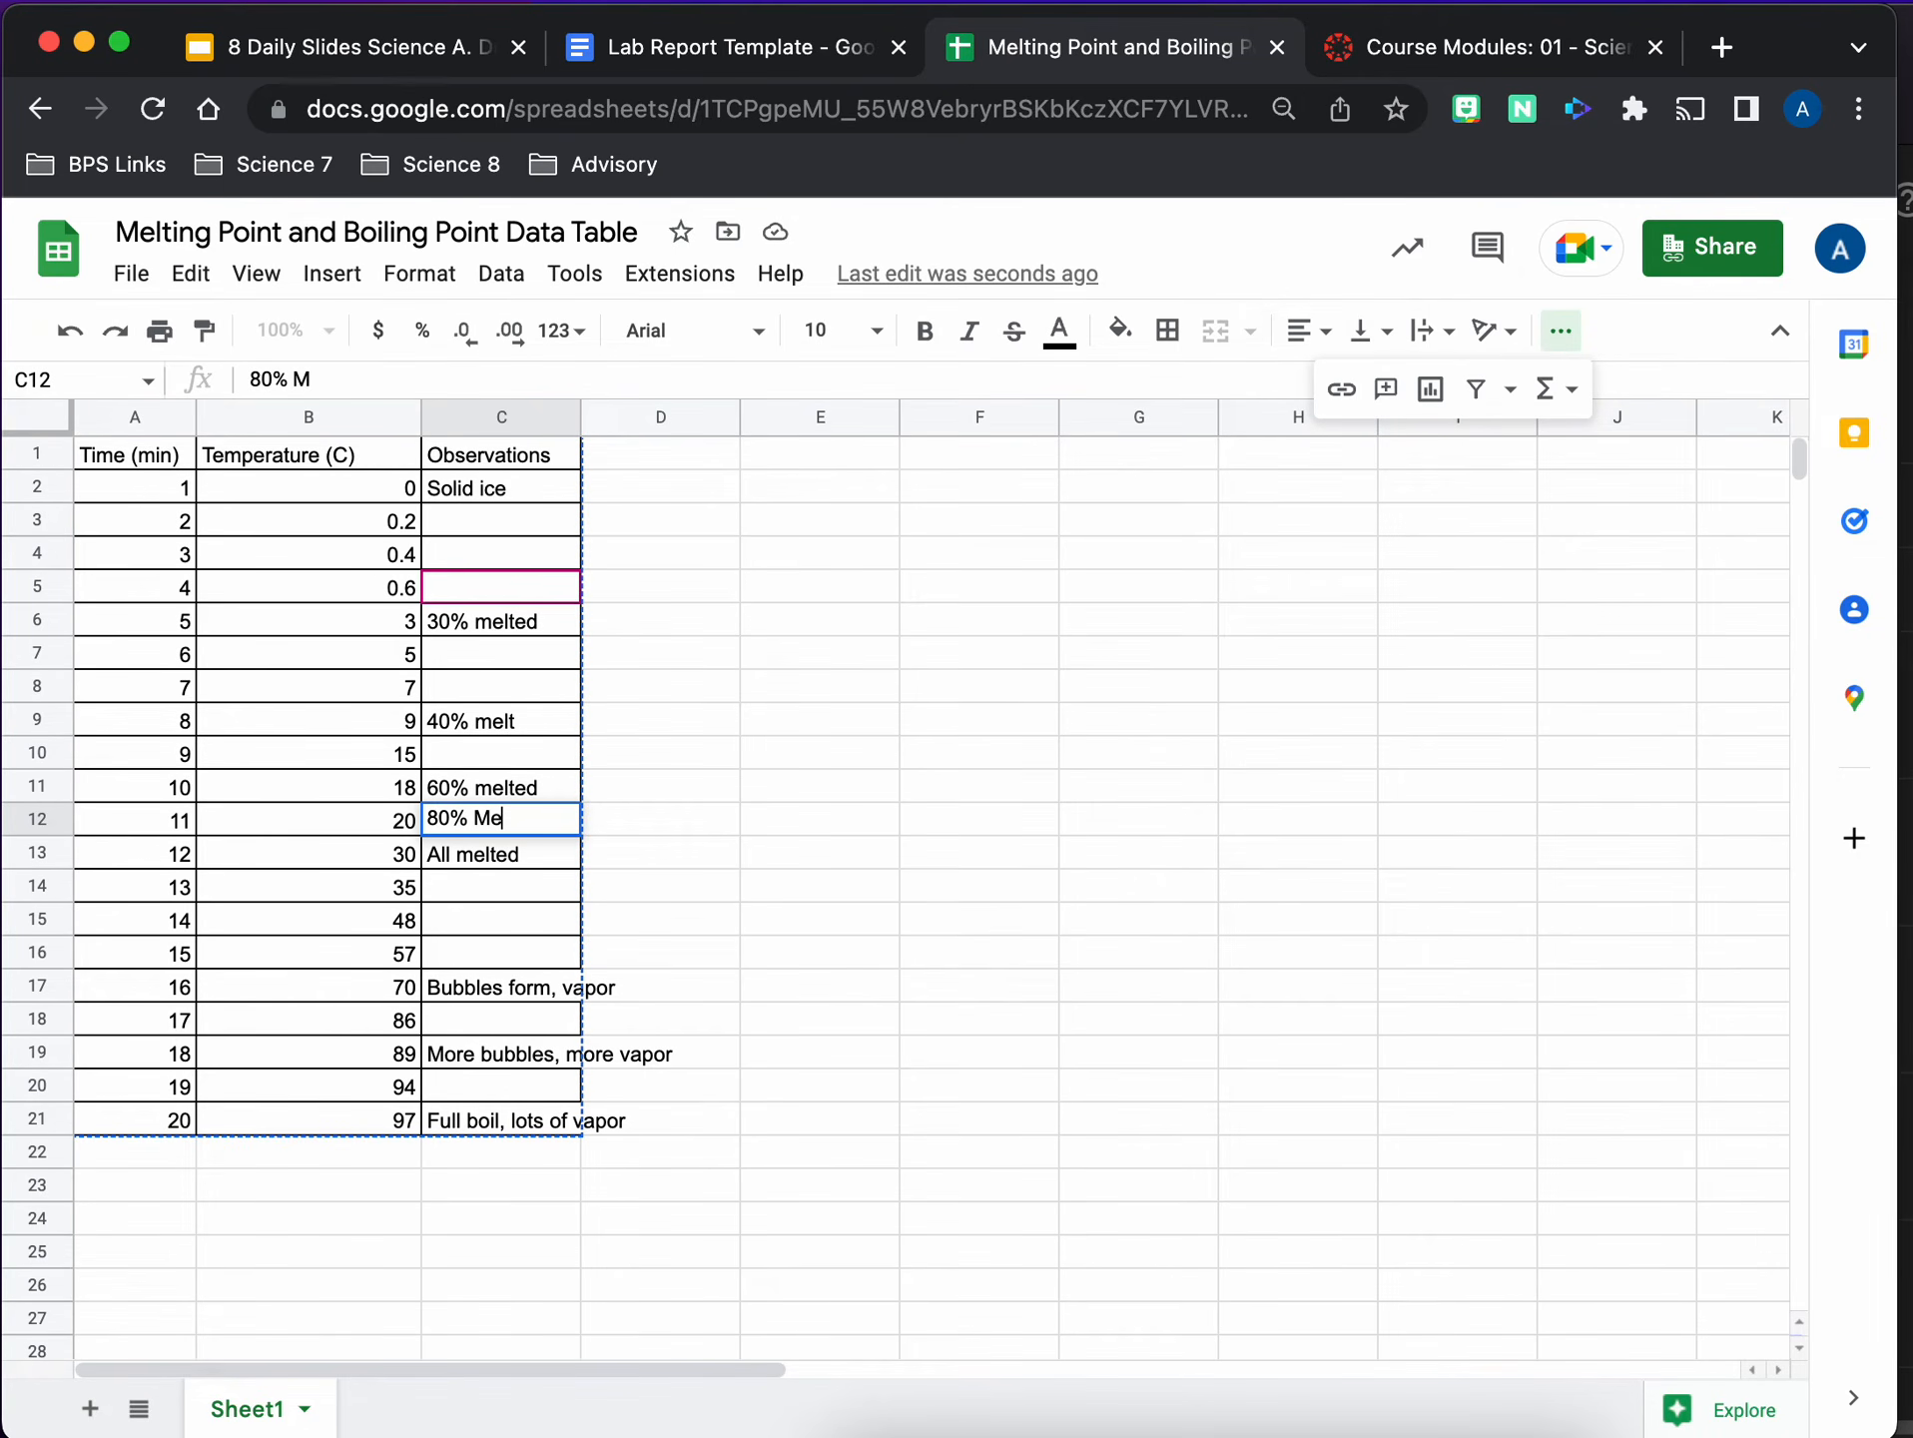
key(BackSpace)
key(BackSpace)
text(melted)
click(513, 894)
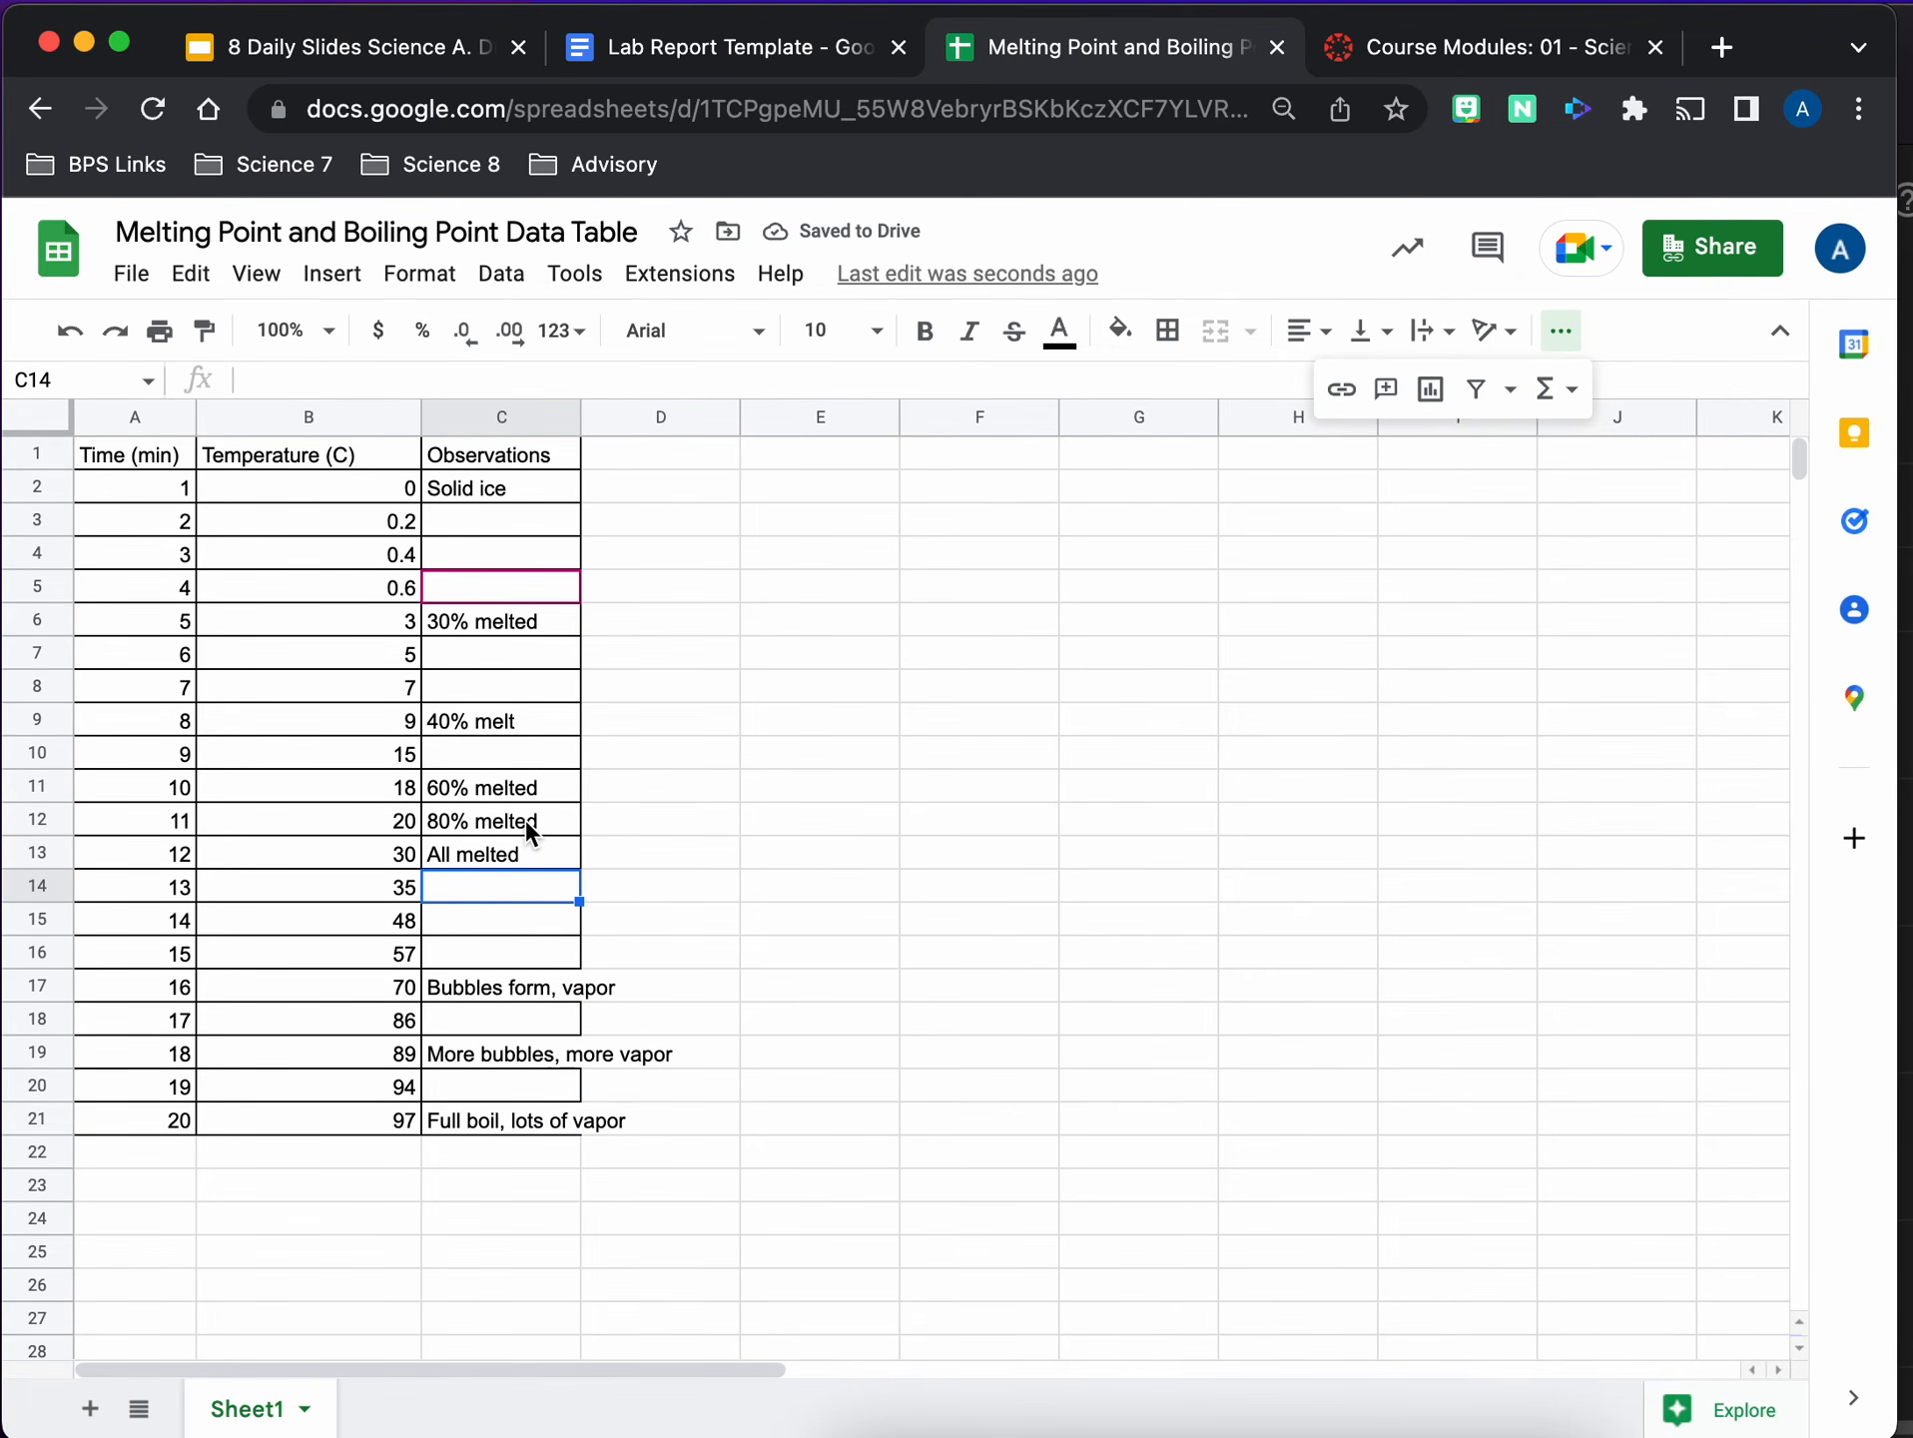
click(536, 794)
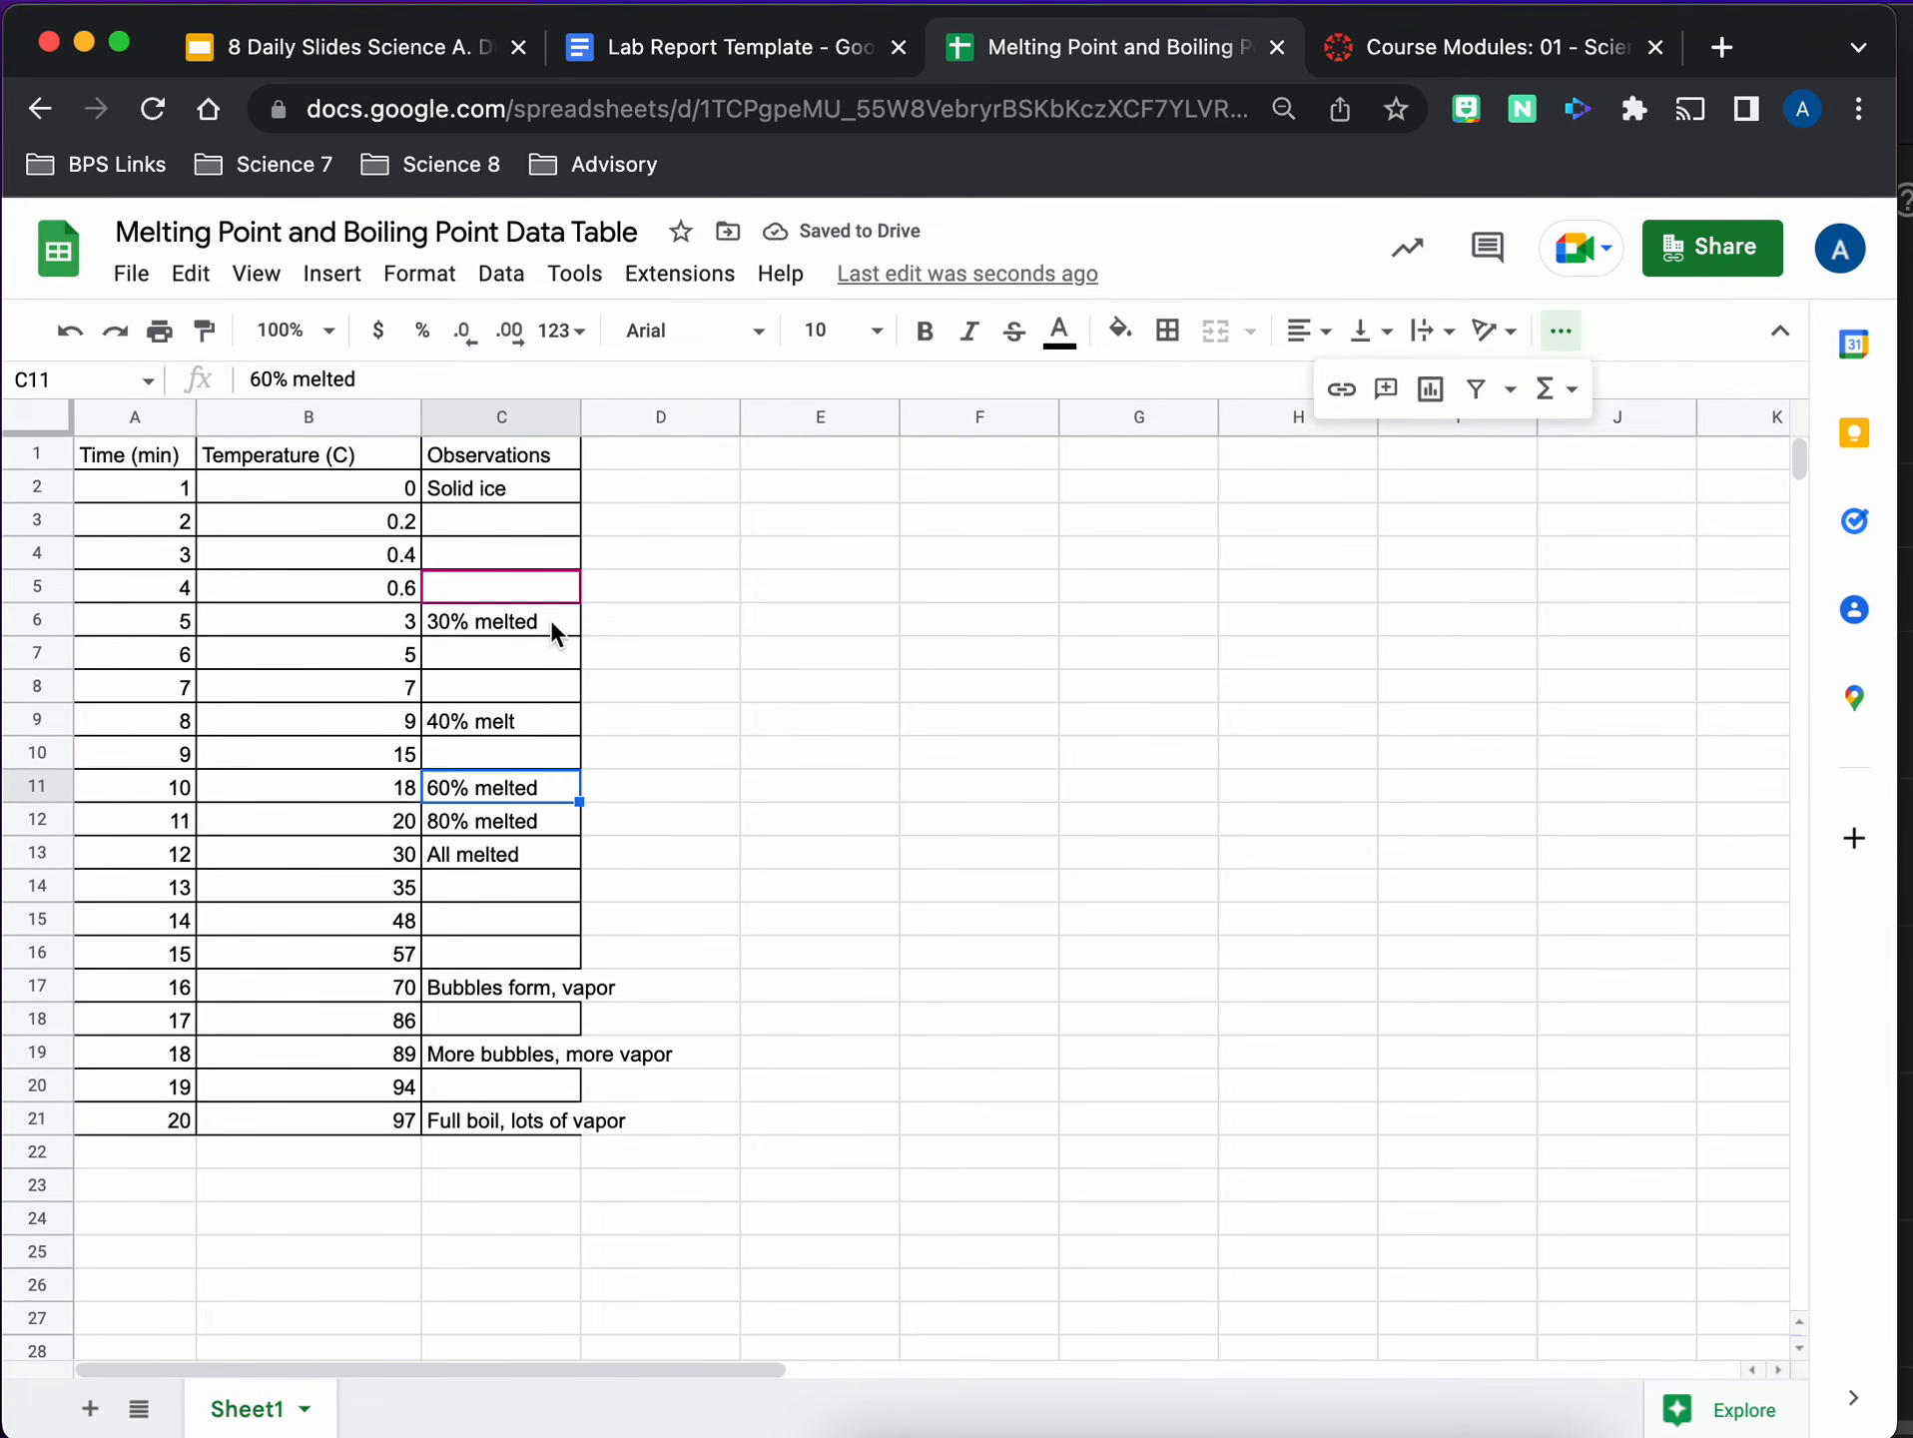
Return to the Lab Report Template document, update the linked data table from the spreadsheet, and review its rows
click(699, 50)
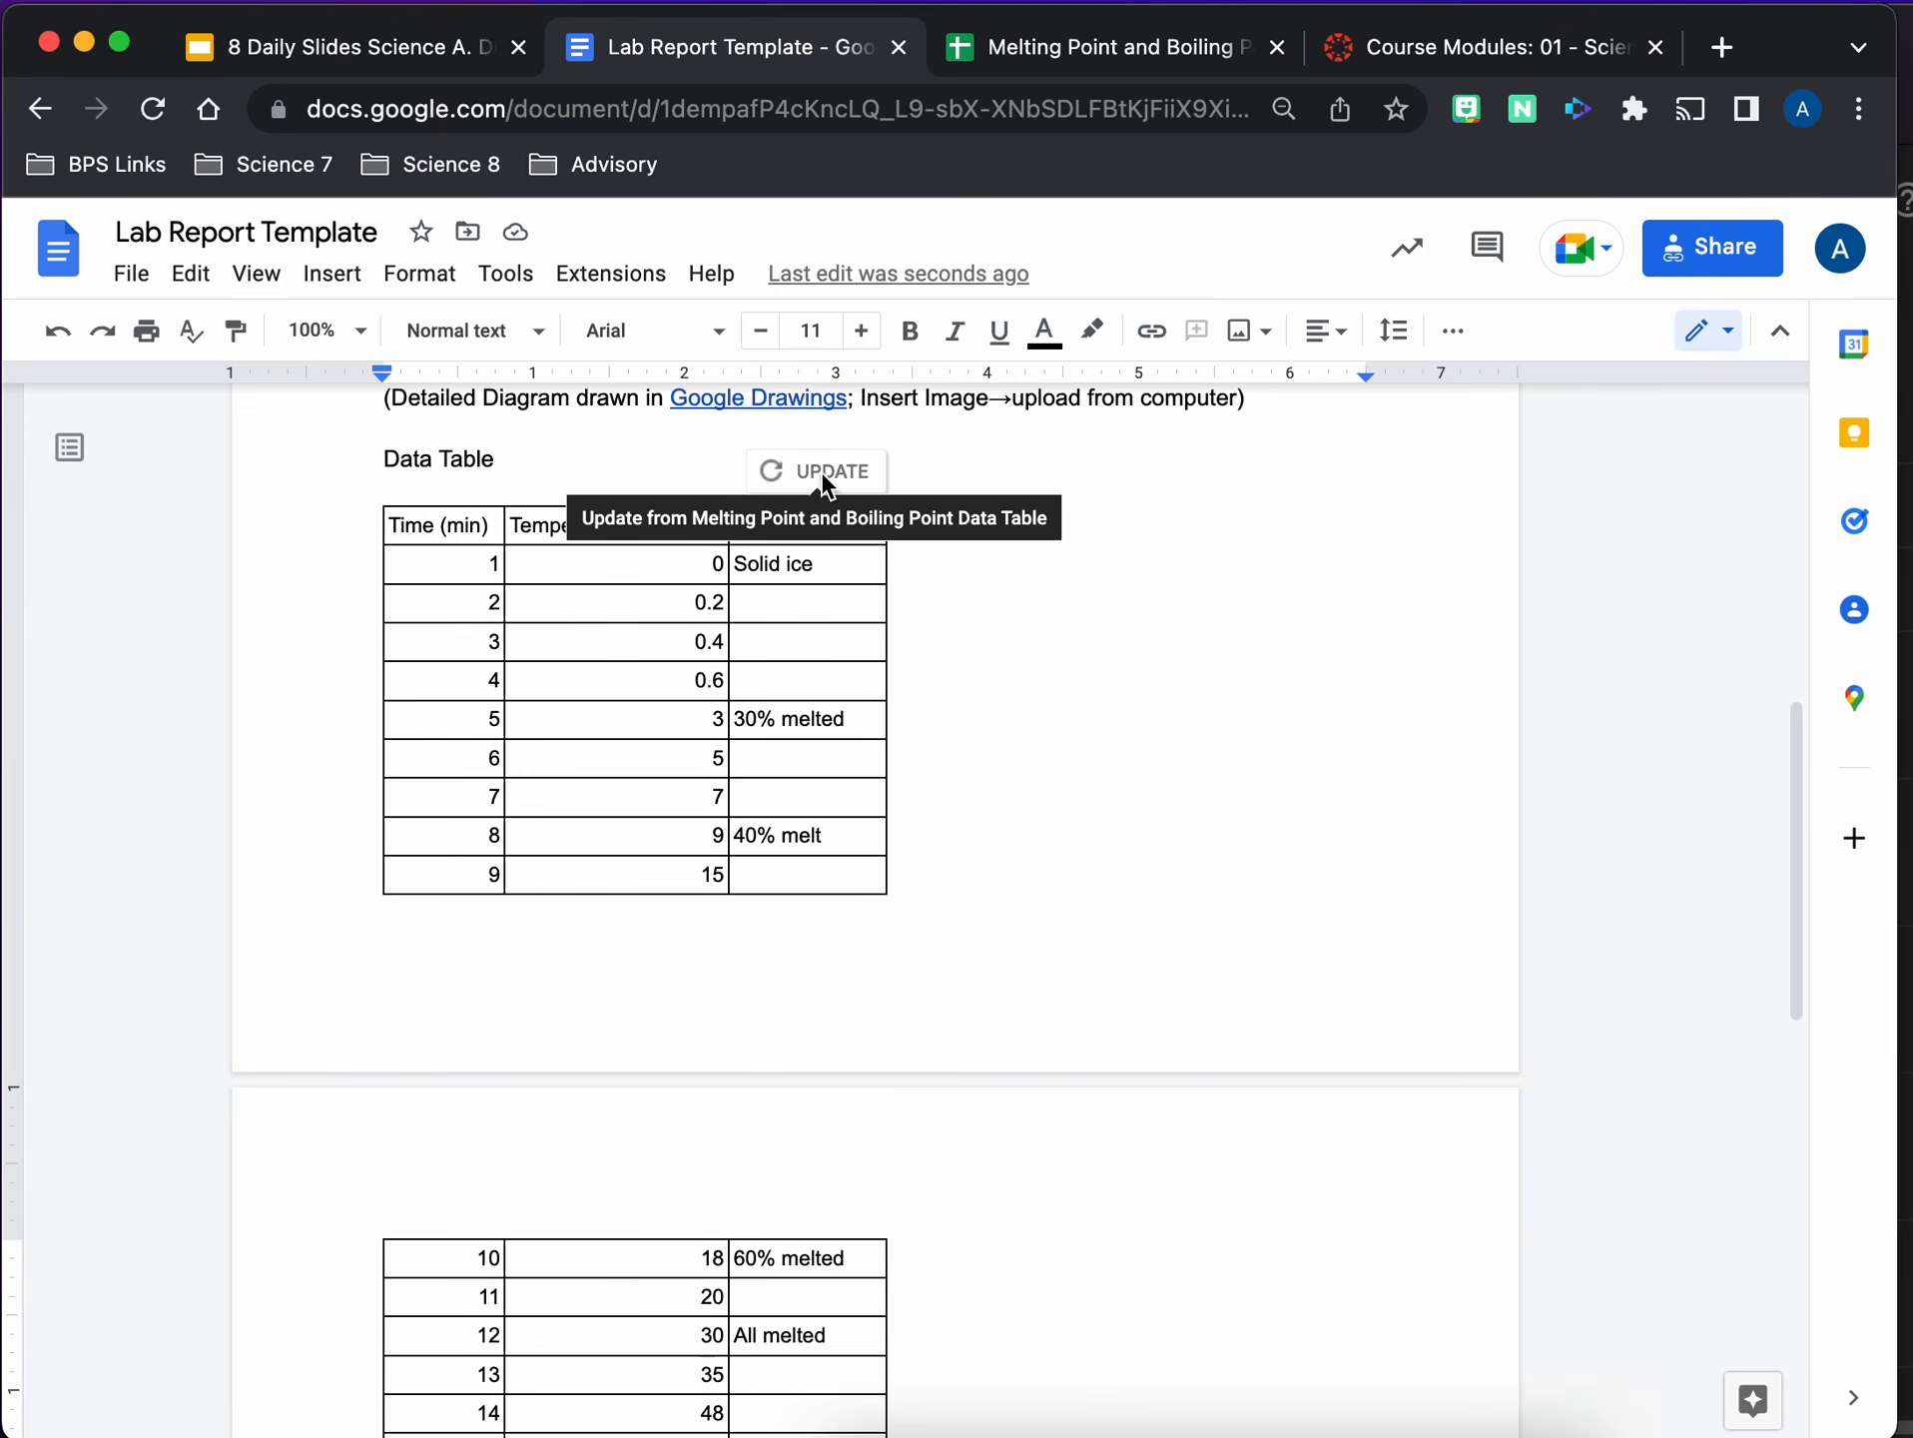
click(820, 471)
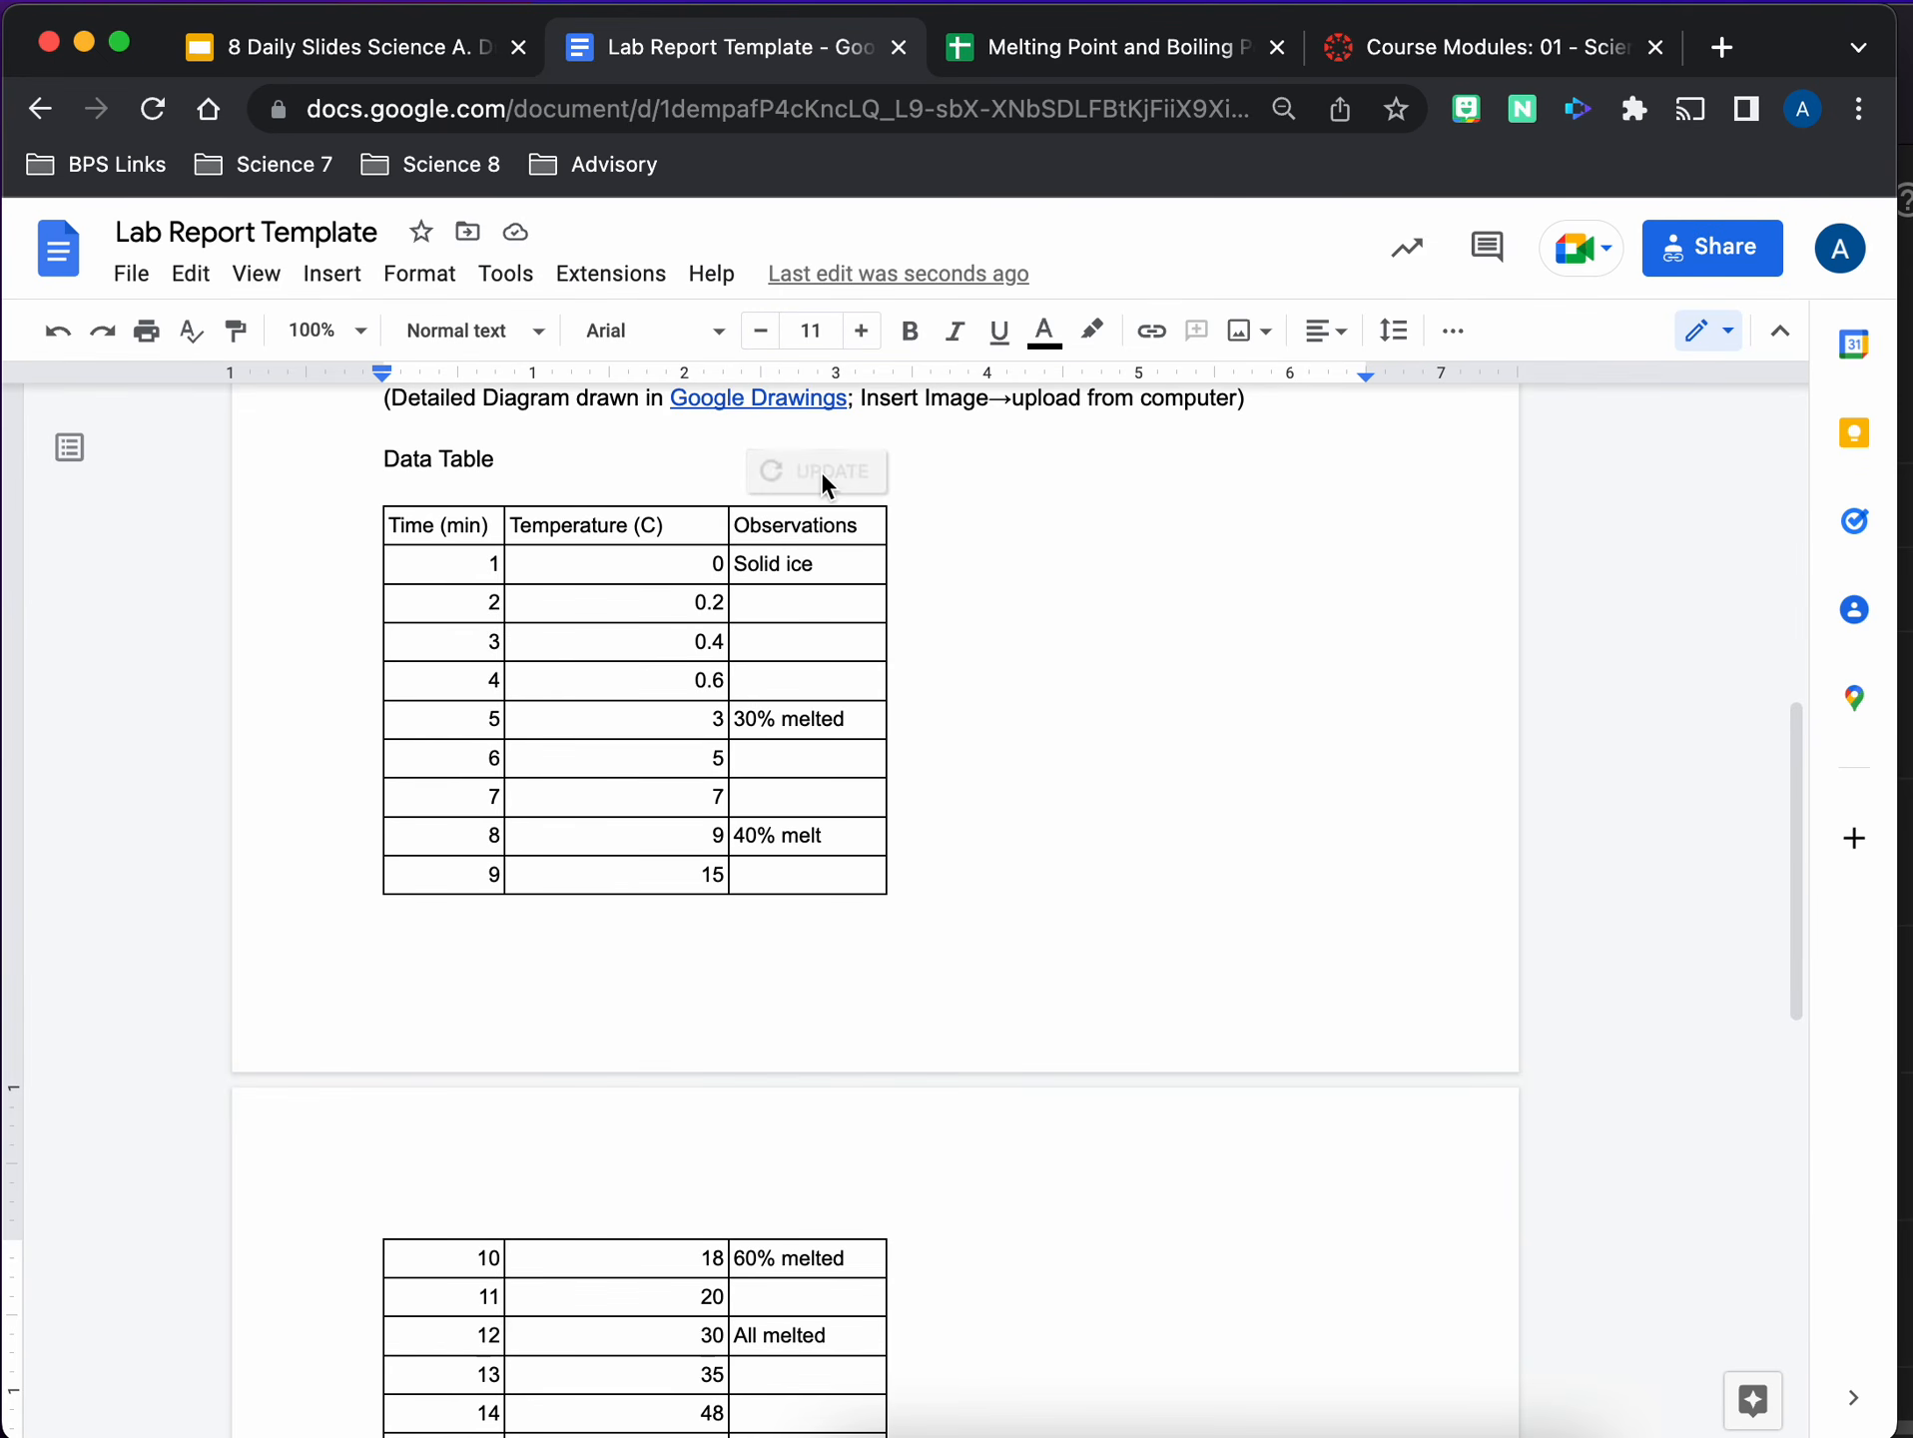
scroll(795, 758, down, 3)
scroll(795, 898, down, 1)
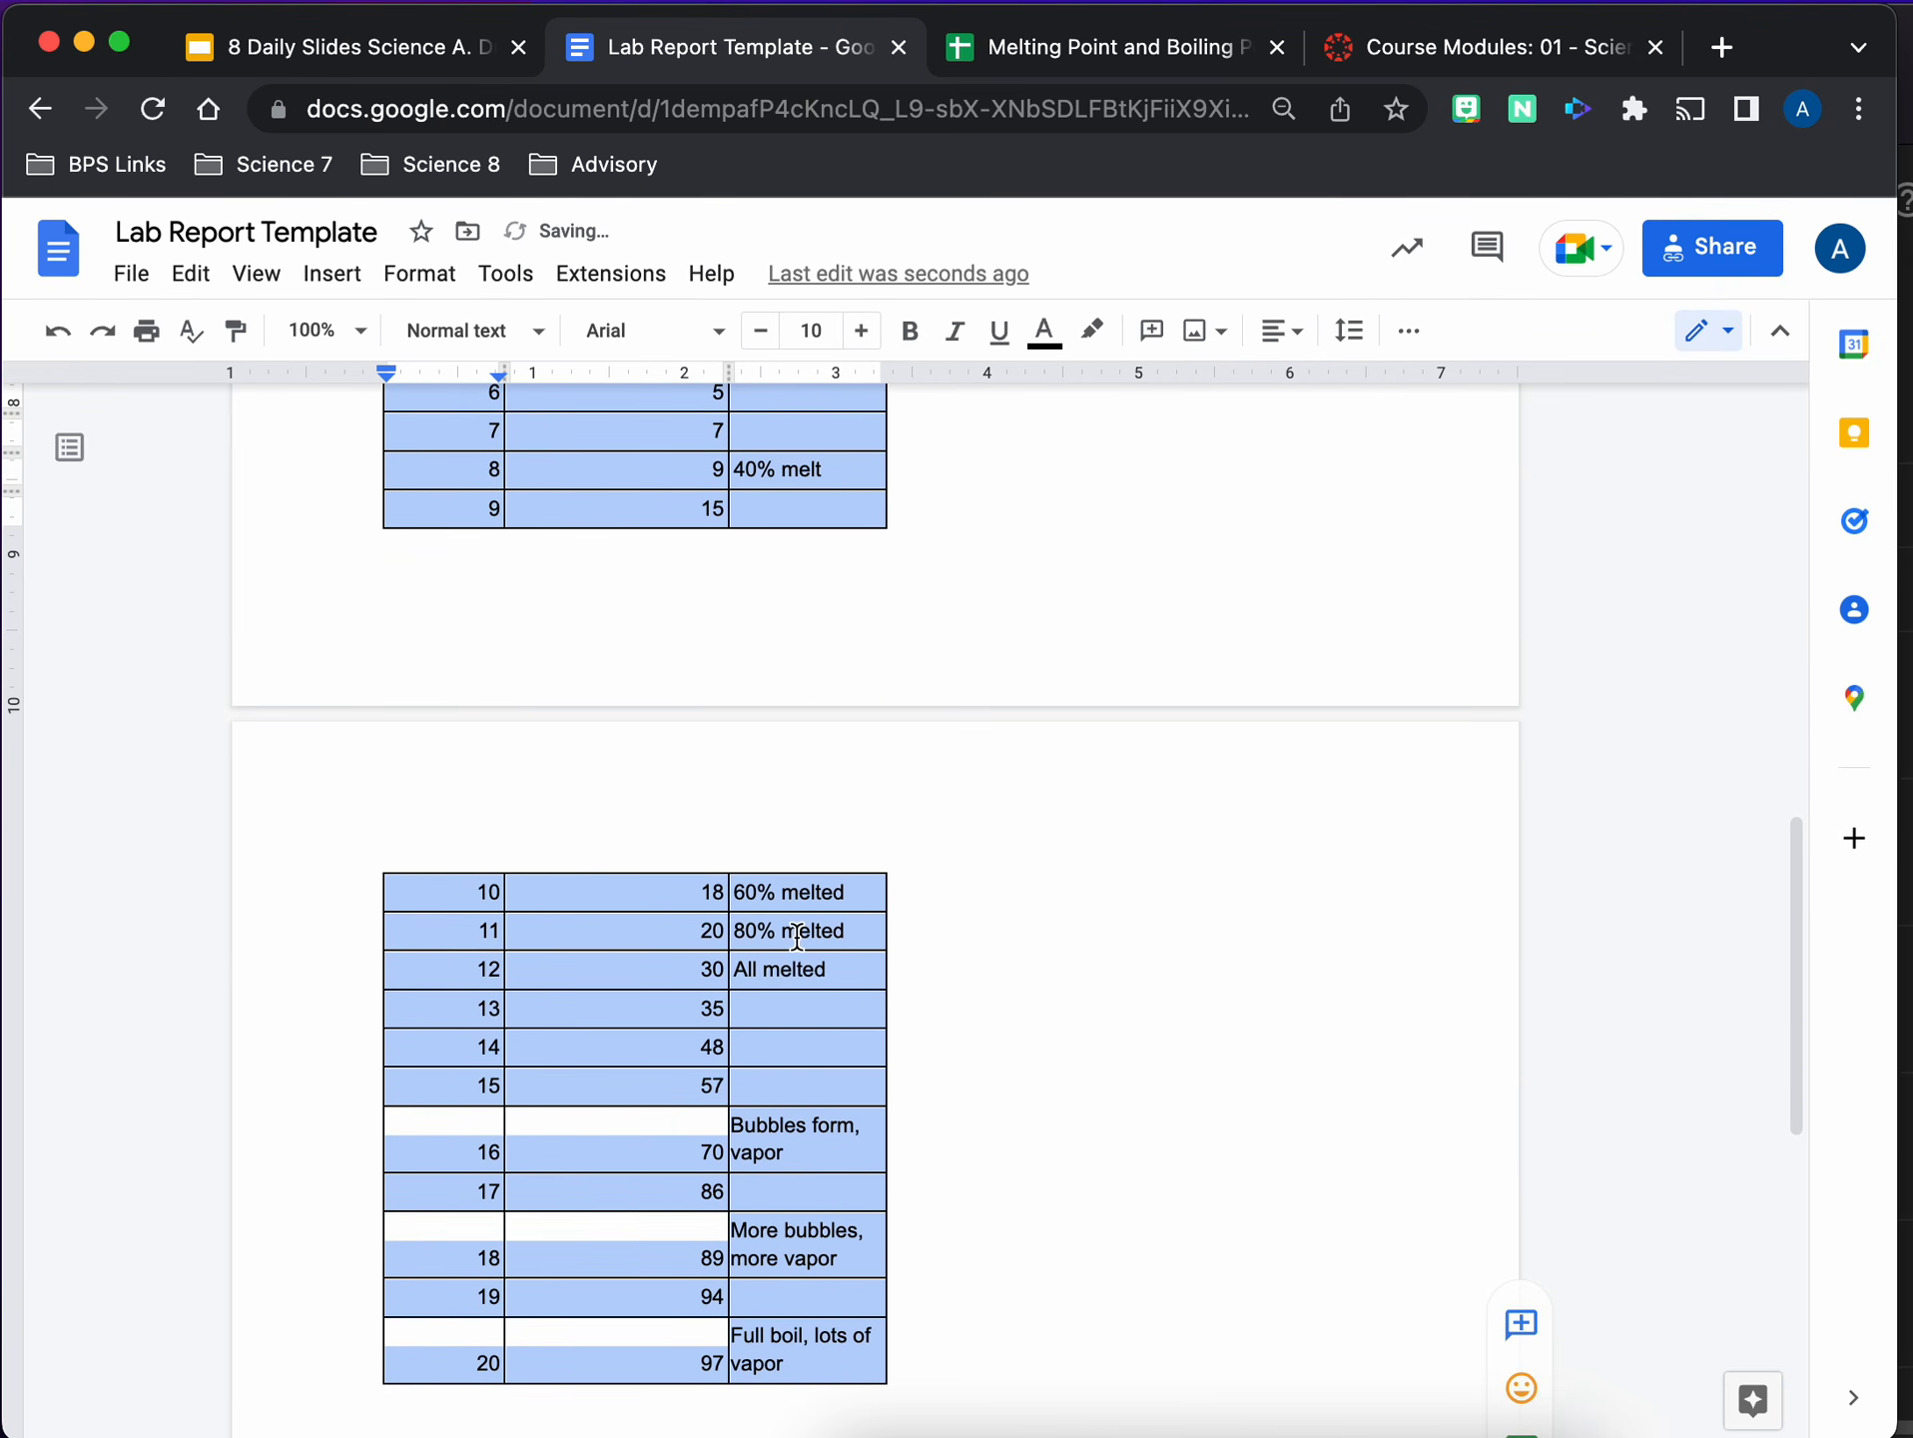
click(830, 1081)
scroll(830, 1081, up, 6)
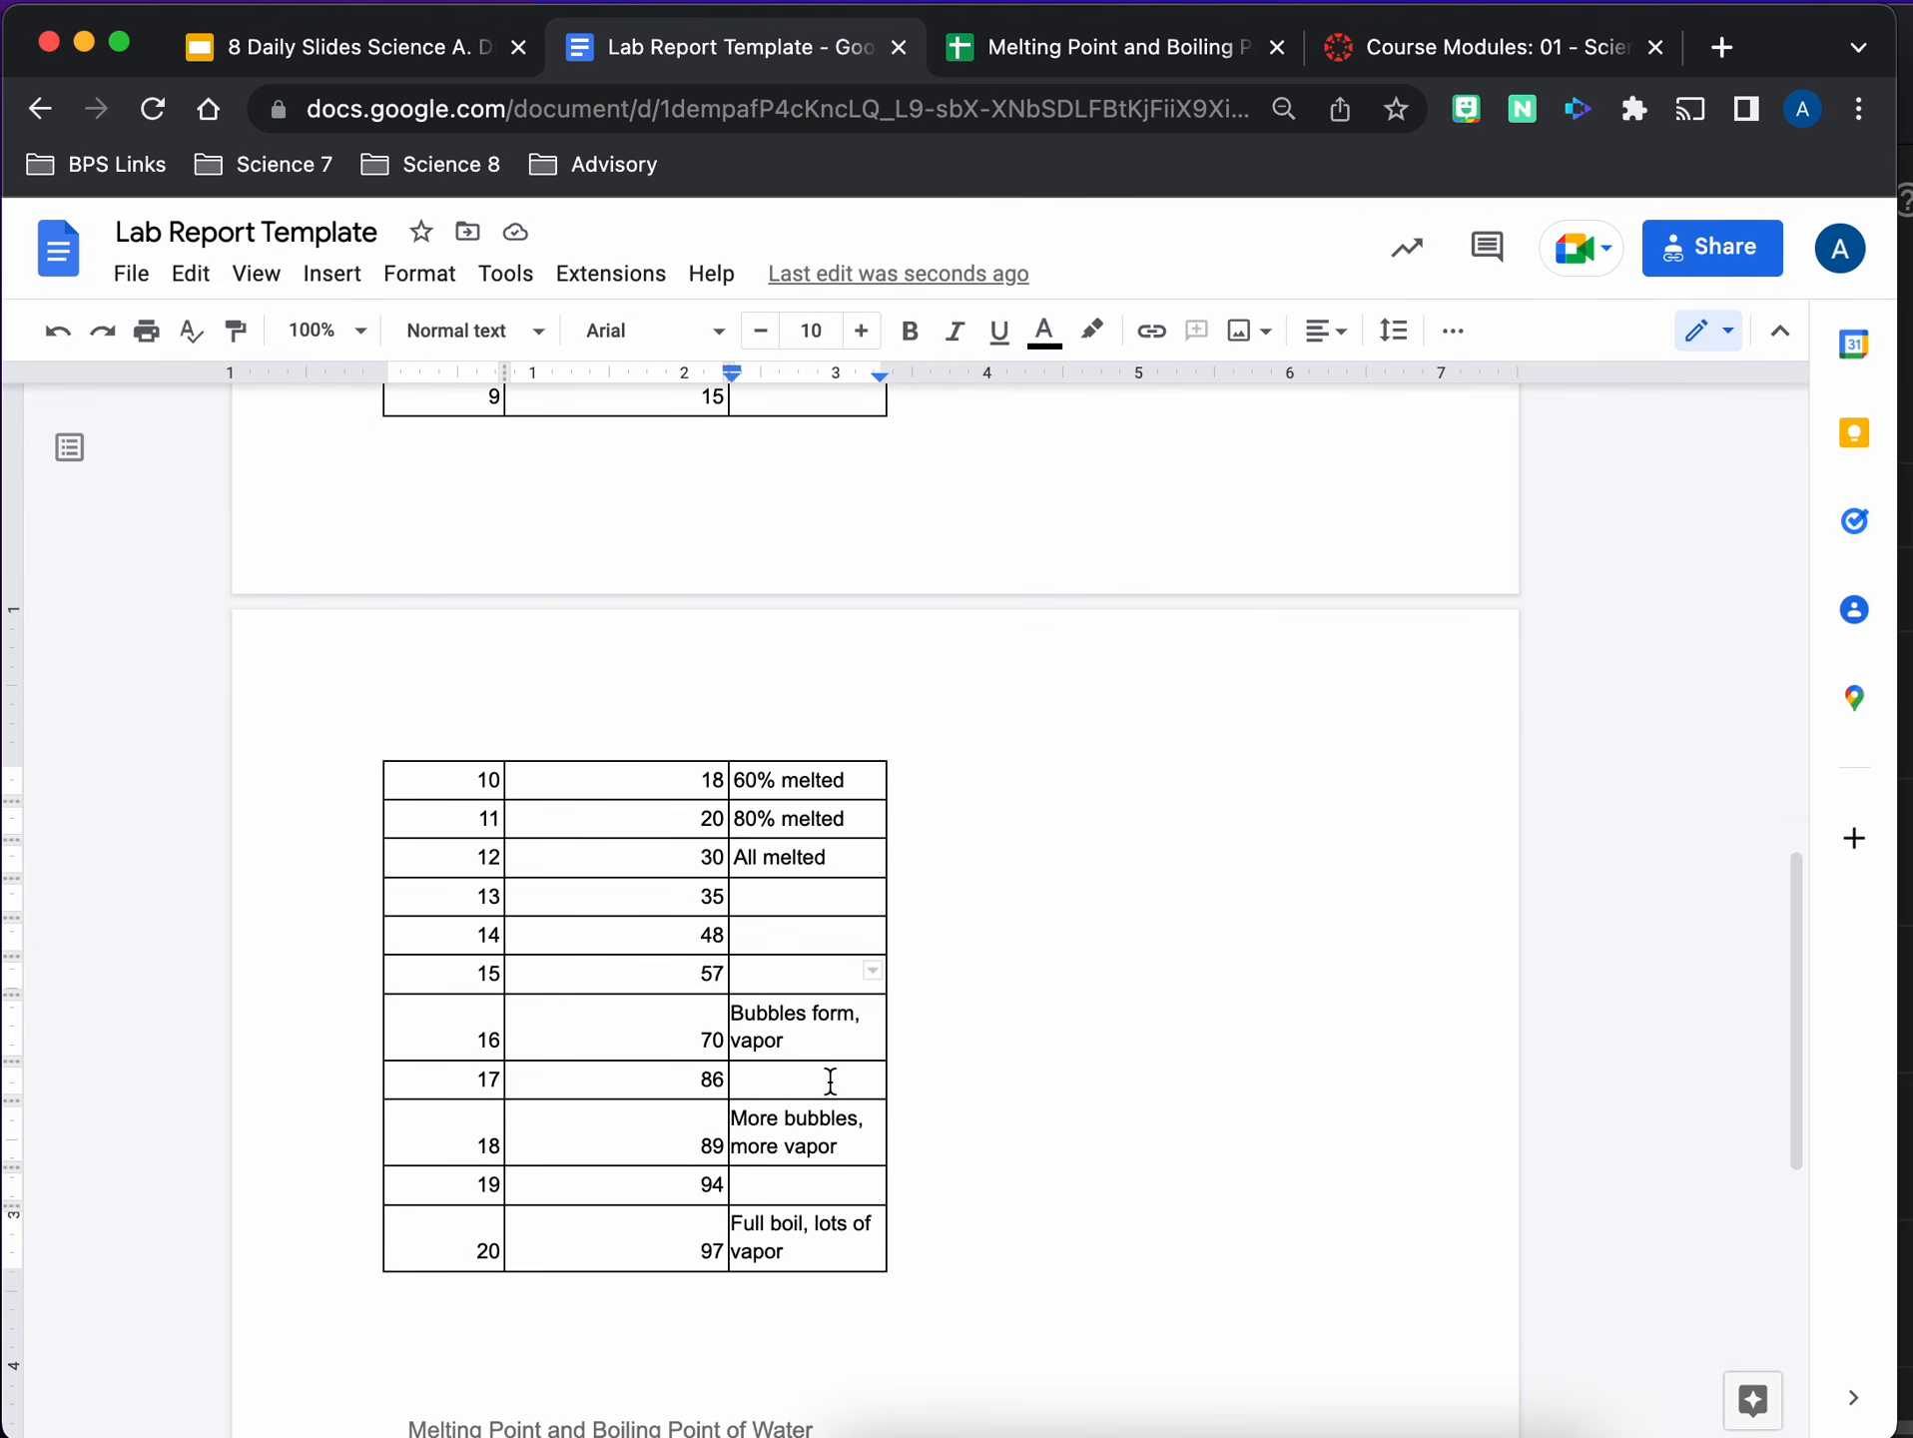